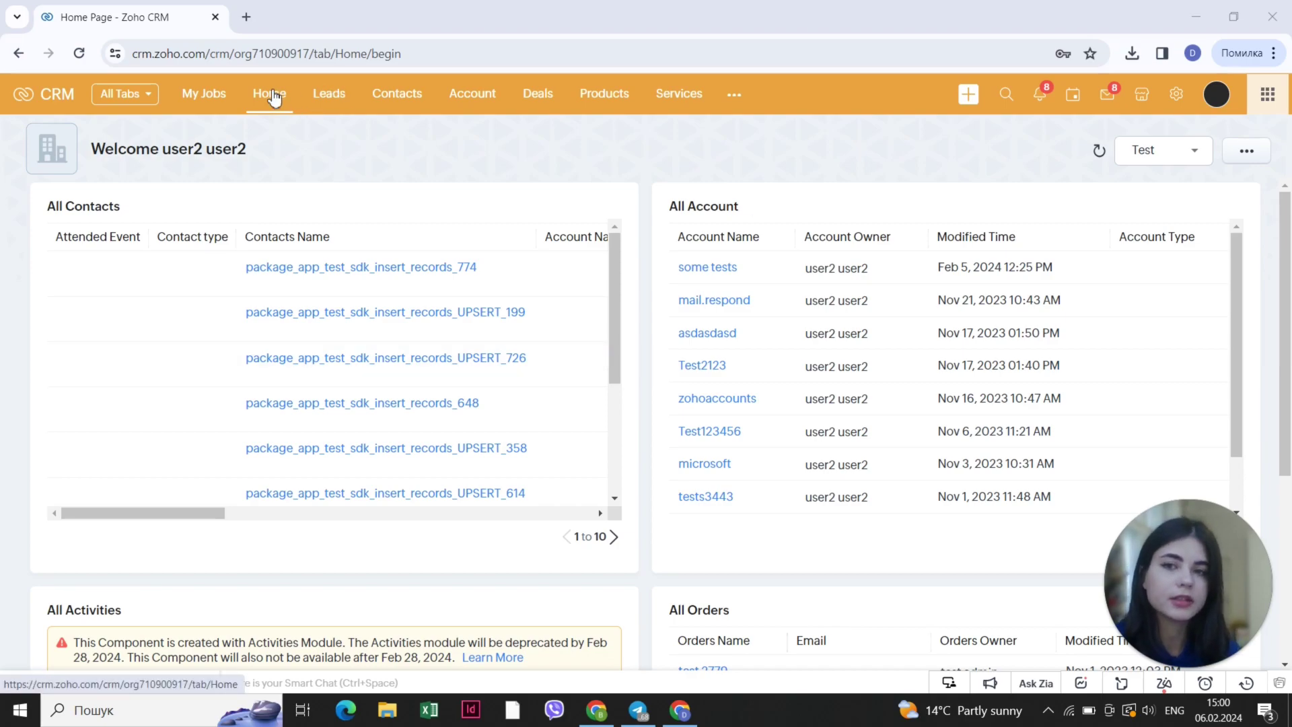
# Expand the full list of modules, scroll through it, and close it again
pyautogui.click(733, 97)
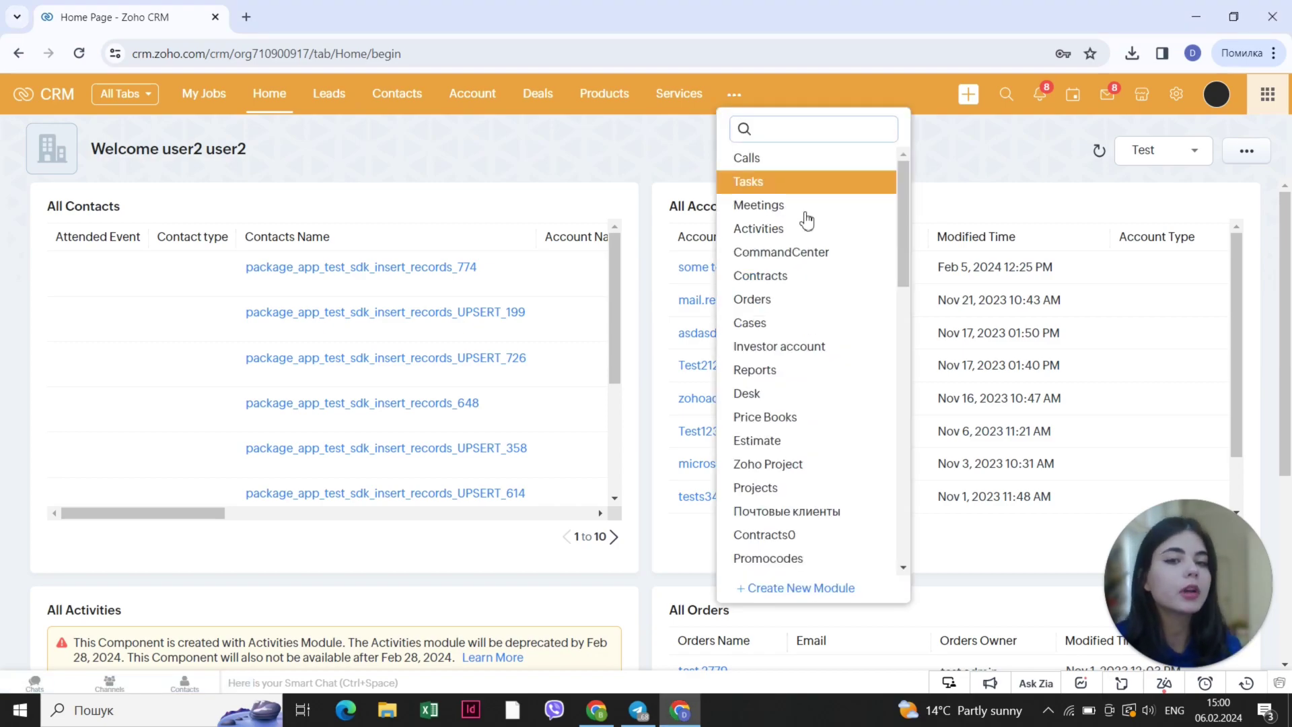
pyautogui.moveTo(905, 256); pyautogui.dragTo(889, 566)
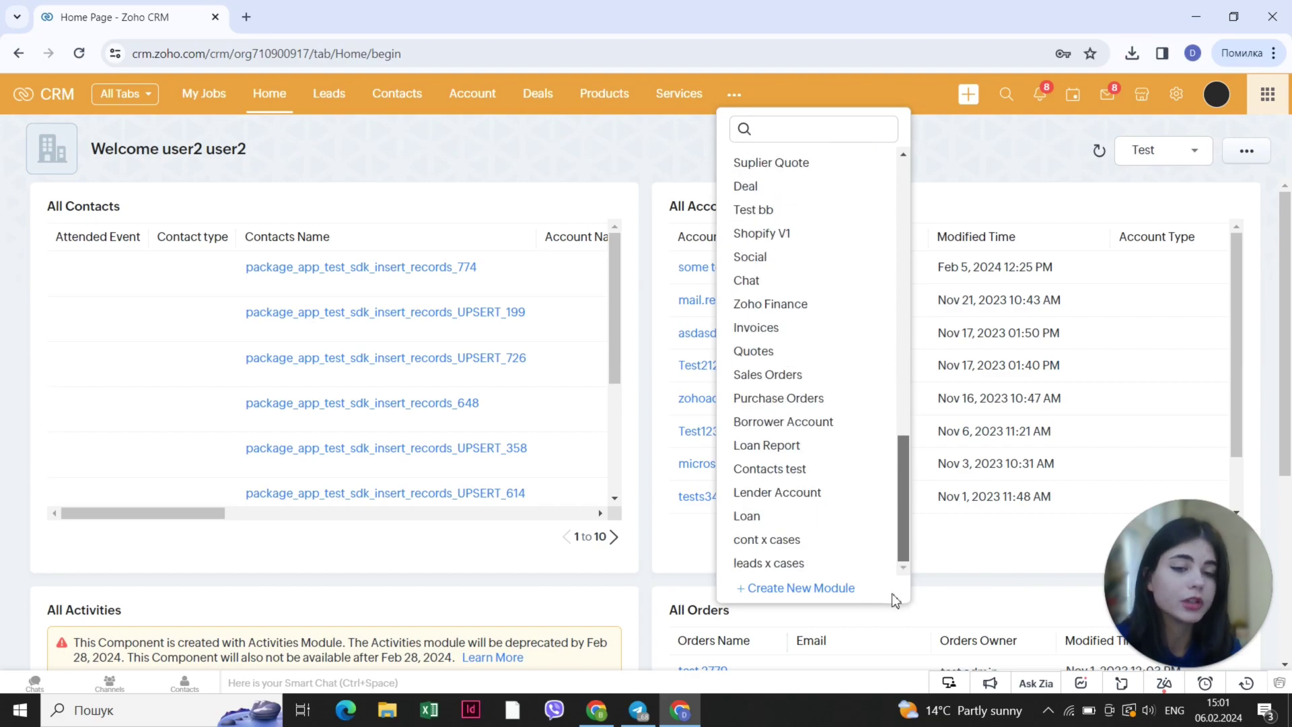
pyautogui.moveTo(904, 511); pyautogui.dragTo(924, 160)
pyautogui.click(962, 144)
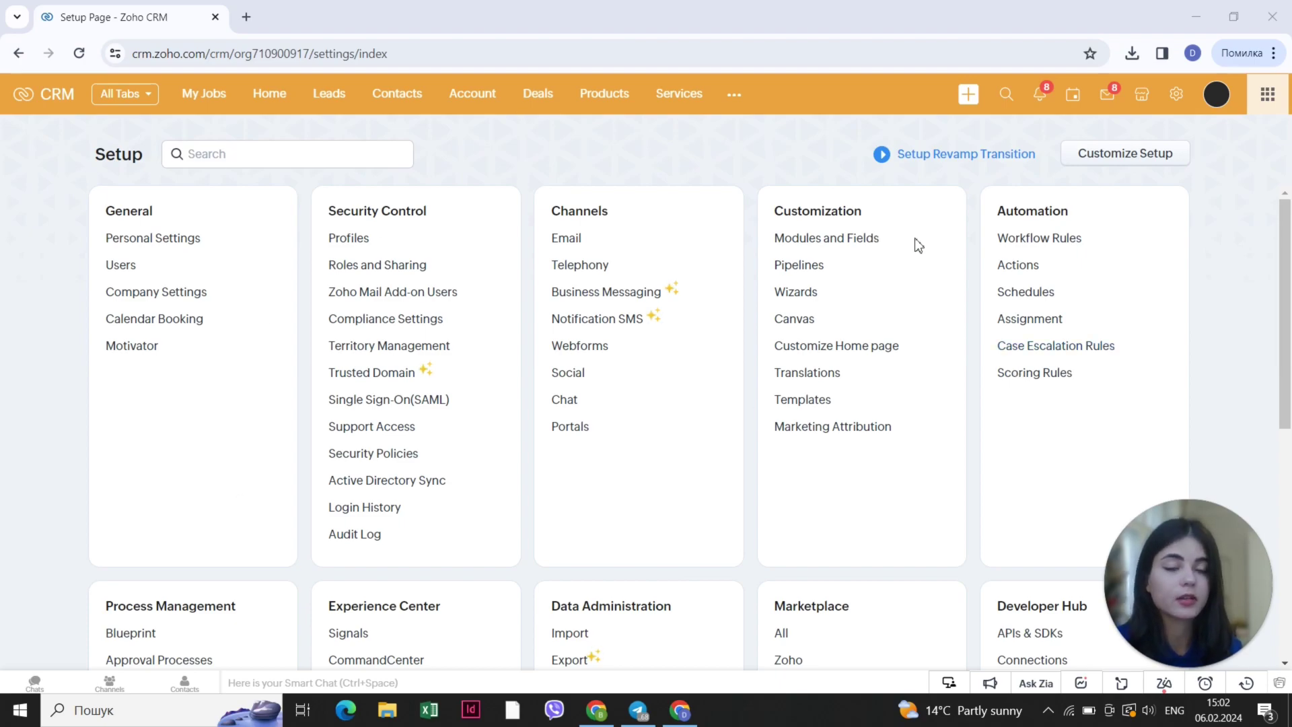
# Go to Customization > Modules and Fields and bring up the Organize Modules window
pyautogui.moveTo(773, 211); pyautogui.dragTo(866, 216)
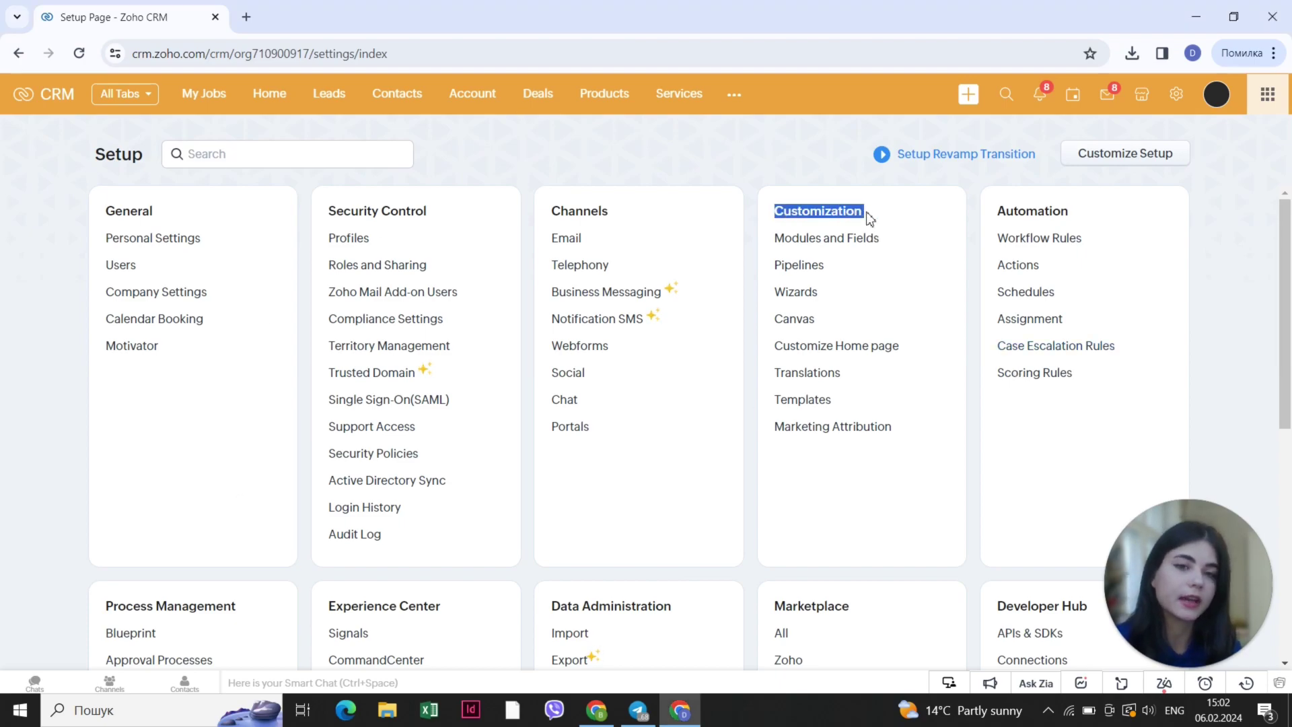
pyautogui.moveTo(761, 241); pyautogui.dragTo(887, 252)
pyautogui.click(826, 241)
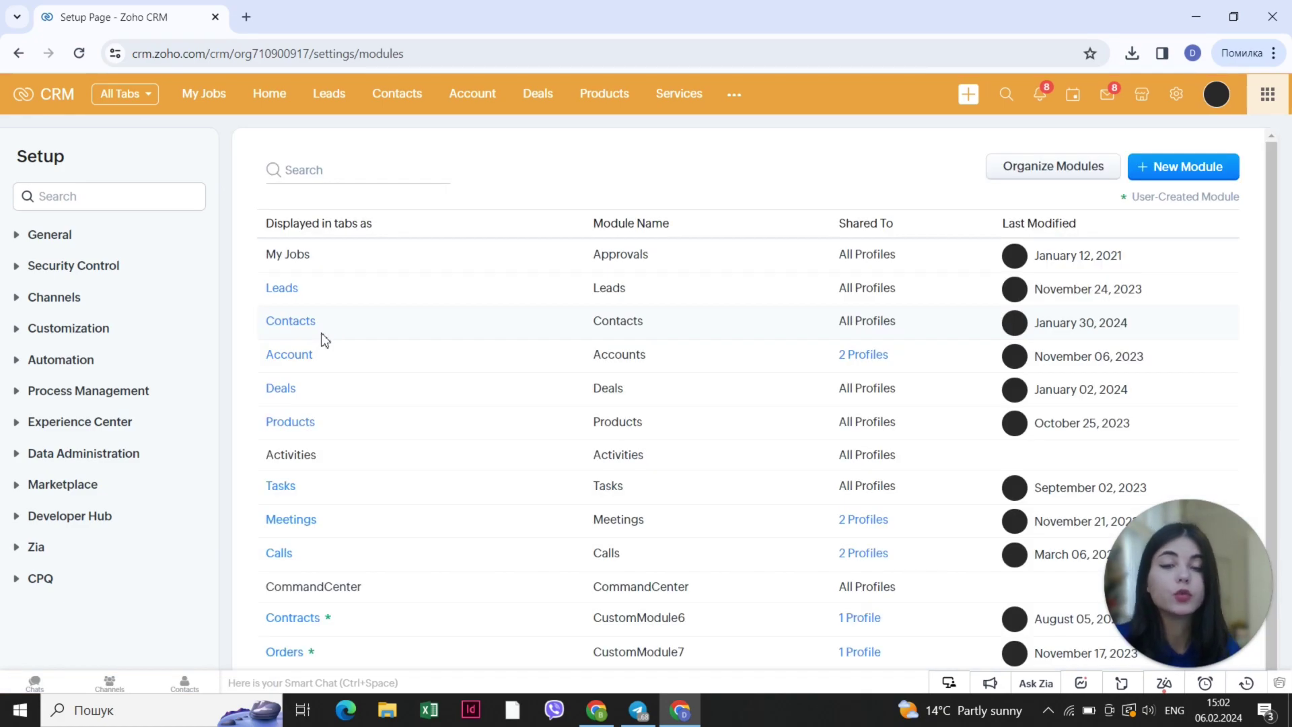
pyautogui.moveTo(322, 336)
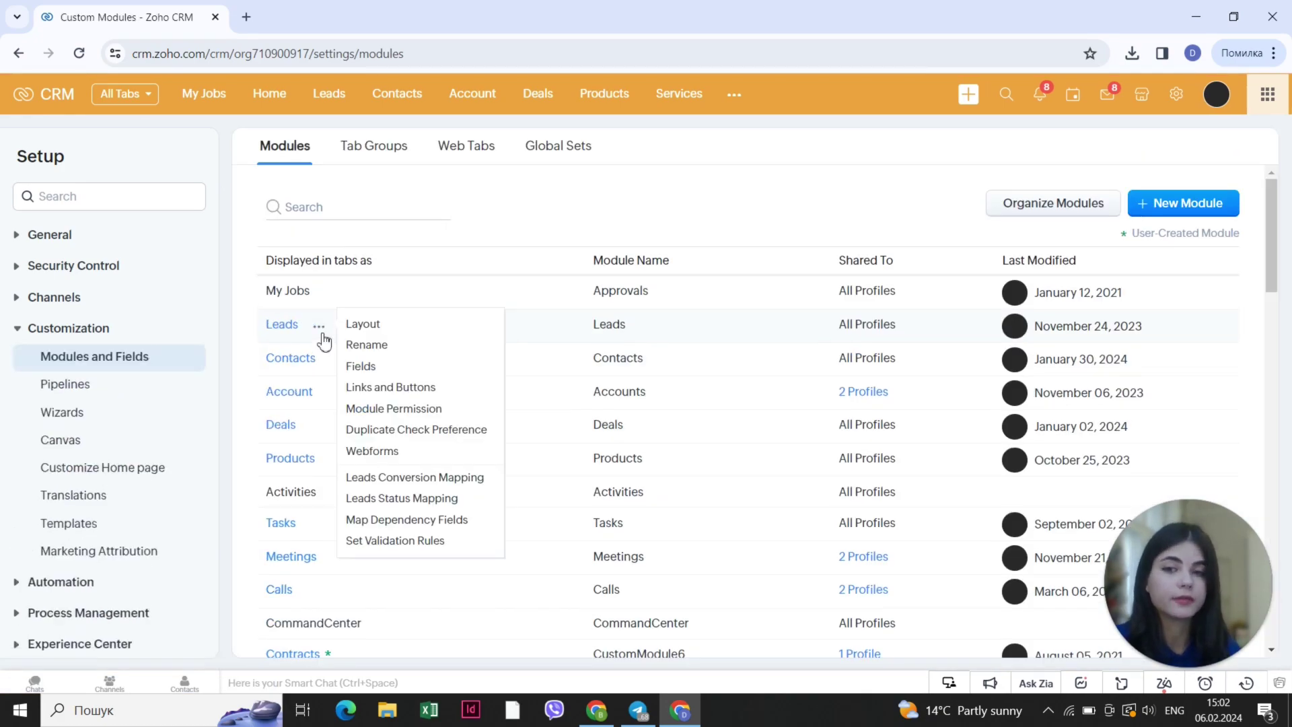
pyautogui.click(1068, 203)
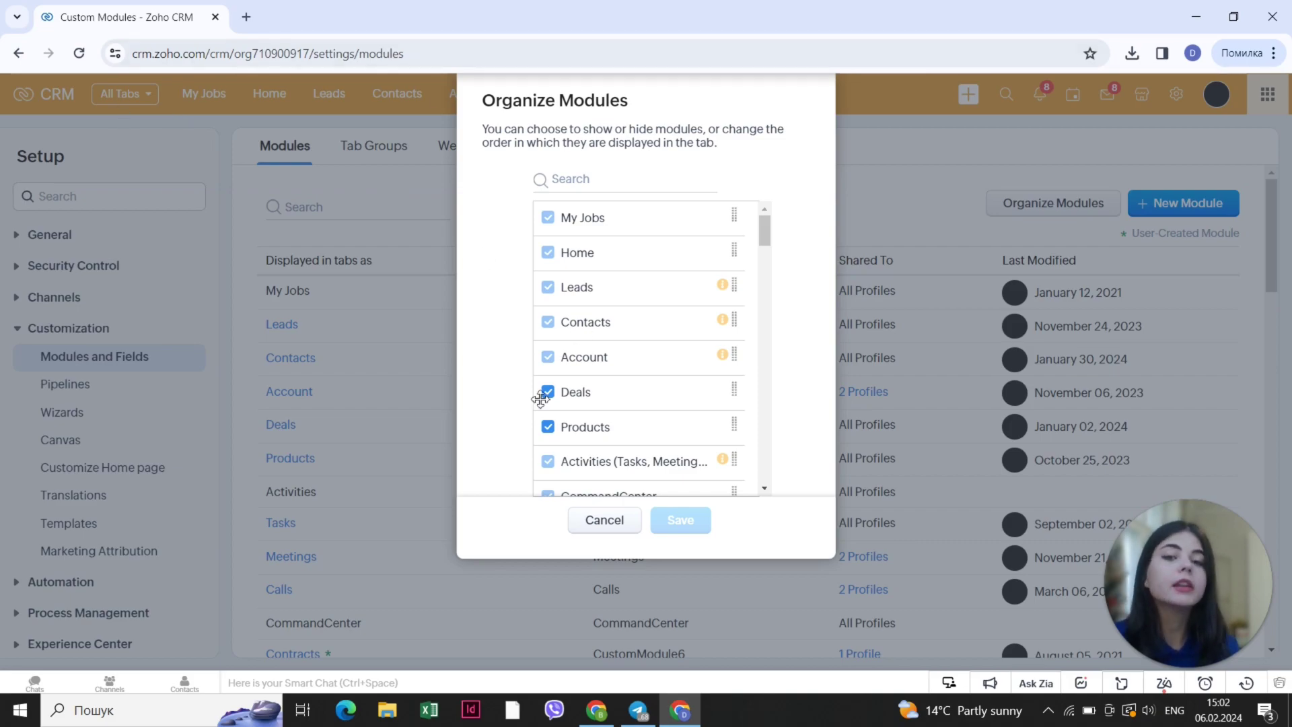
# Toggle SalesInbox, then hide the Costs and Delivery modules from the tabs
pyautogui.scroll(-1, 620, 404)
pyautogui.scroll(-2, 619, 404)
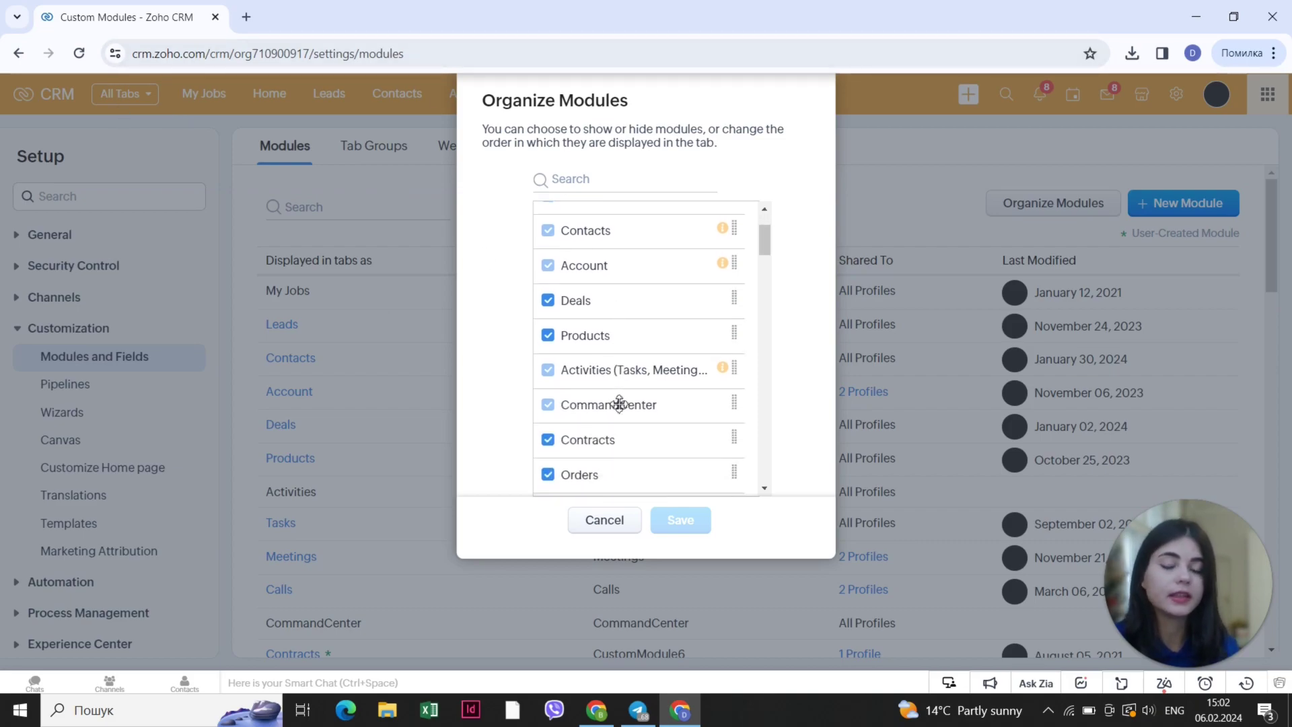
pyautogui.scroll(-5, 619, 403)
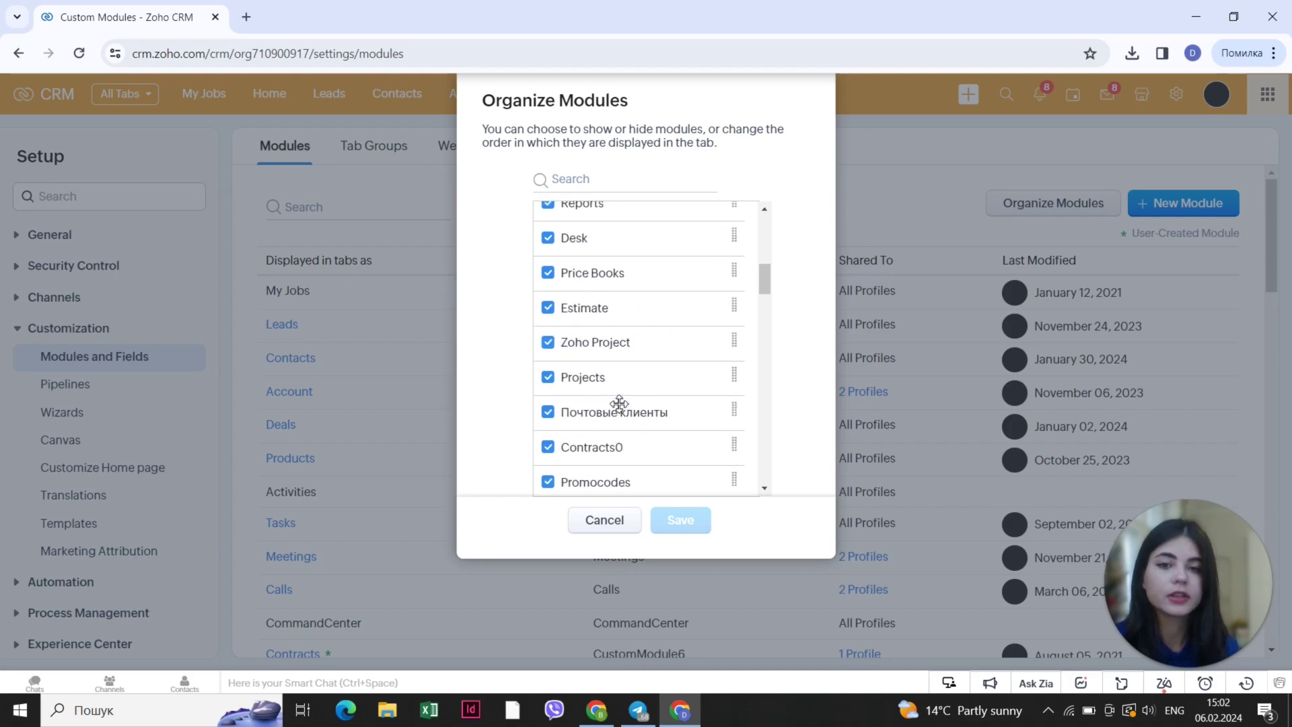
pyautogui.scroll(-10, 606, 424)
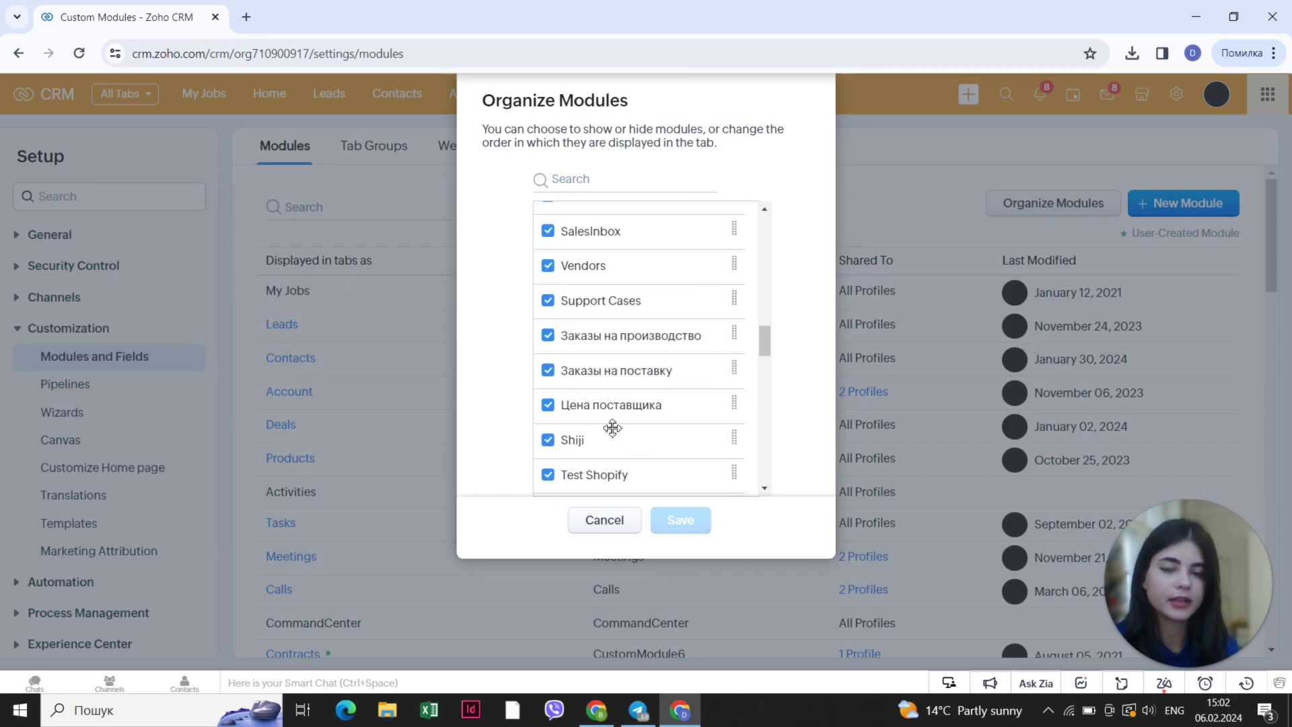
pyautogui.scroll(5, 549, 343)
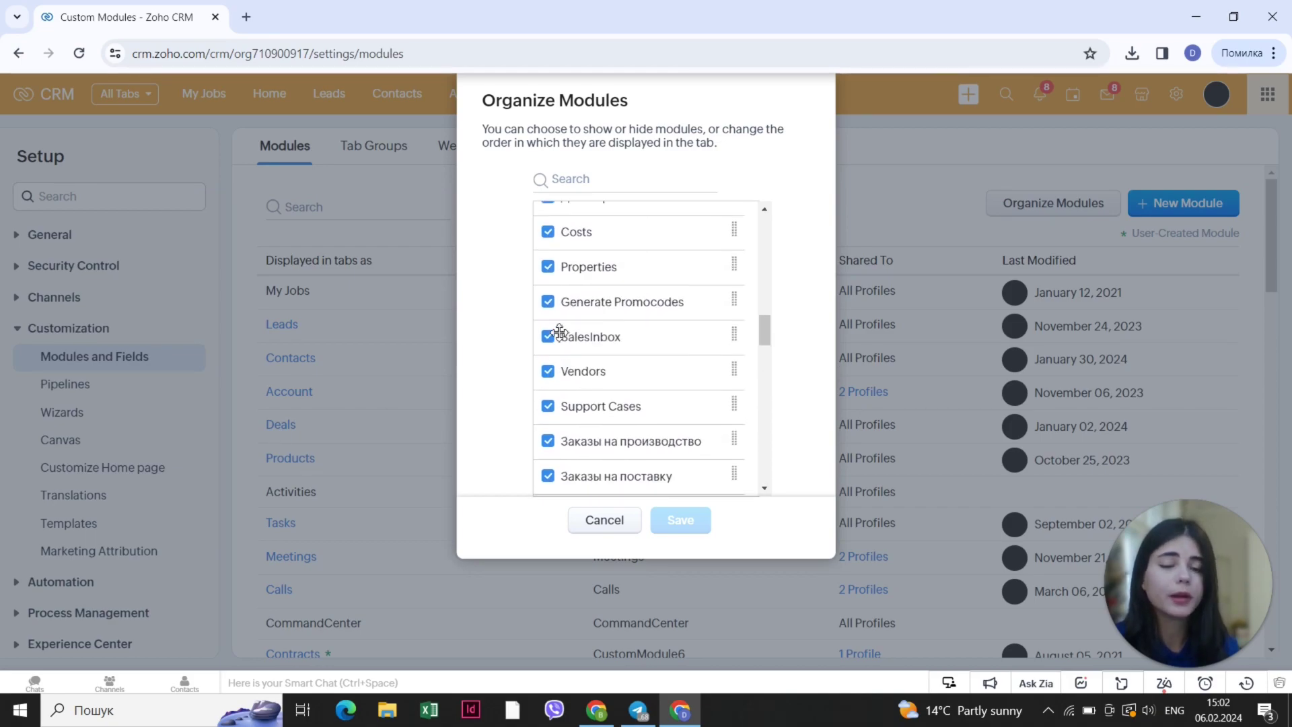
pyautogui.click(549, 337)
pyautogui.scroll(2, 602, 324)
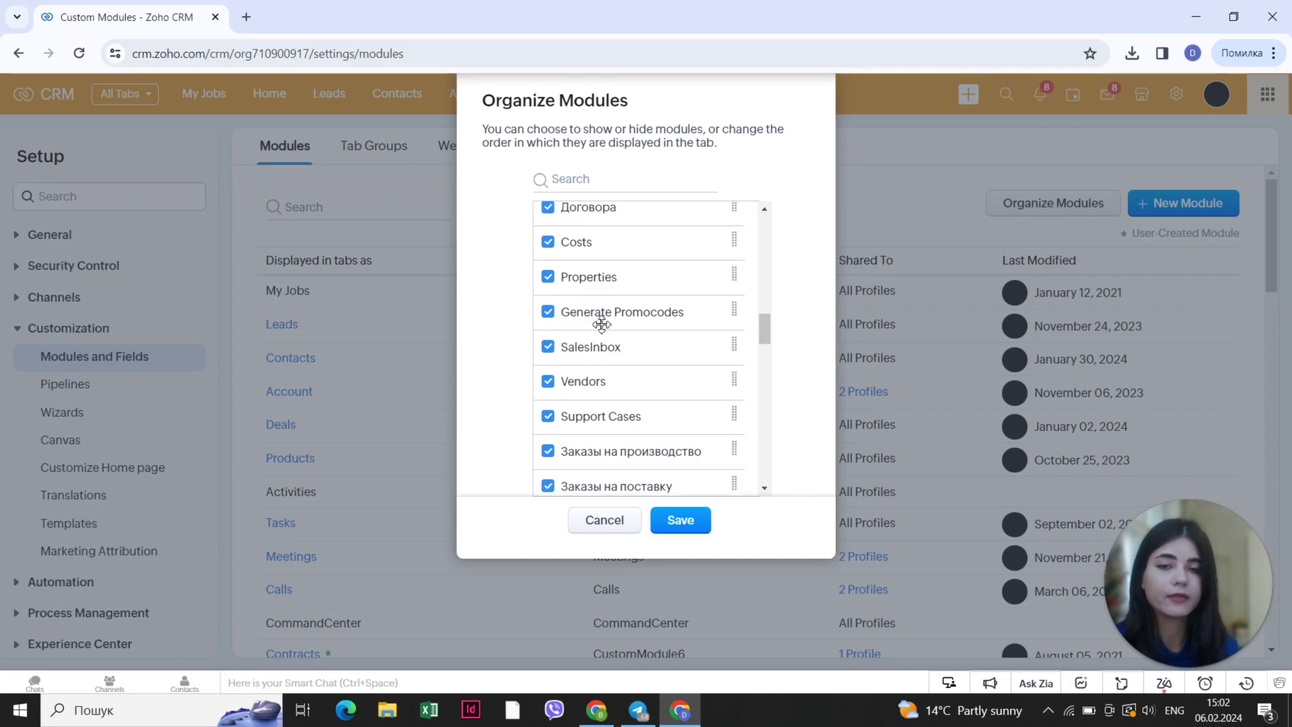
pyautogui.scroll(2, 601, 324)
pyautogui.click(547, 364)
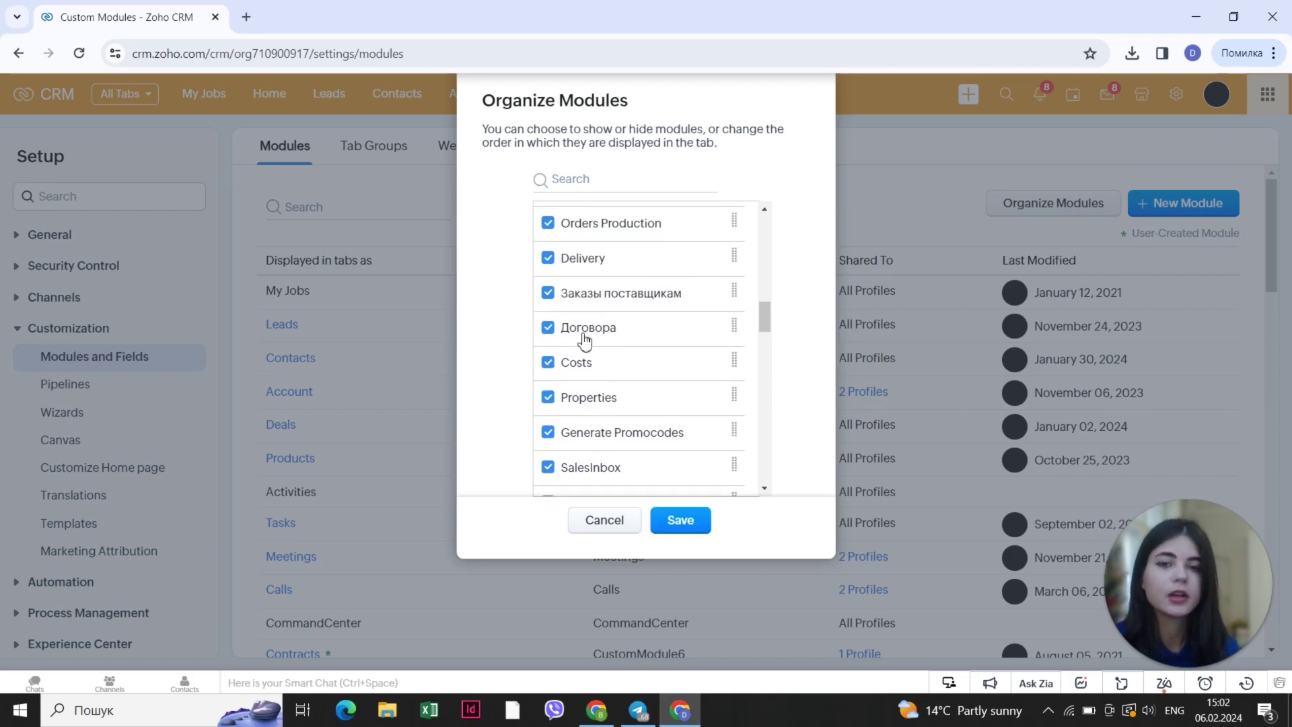
pyautogui.scroll(3, 654, 273)
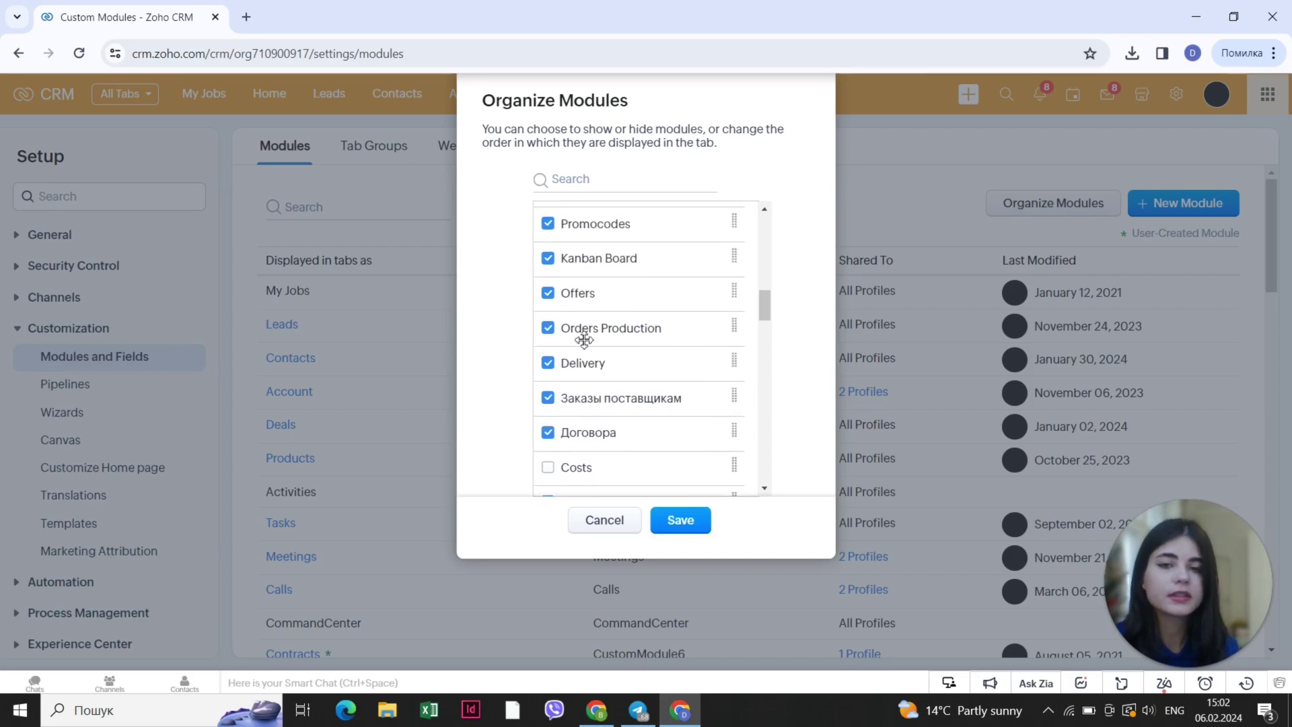
pyautogui.click(548, 364)
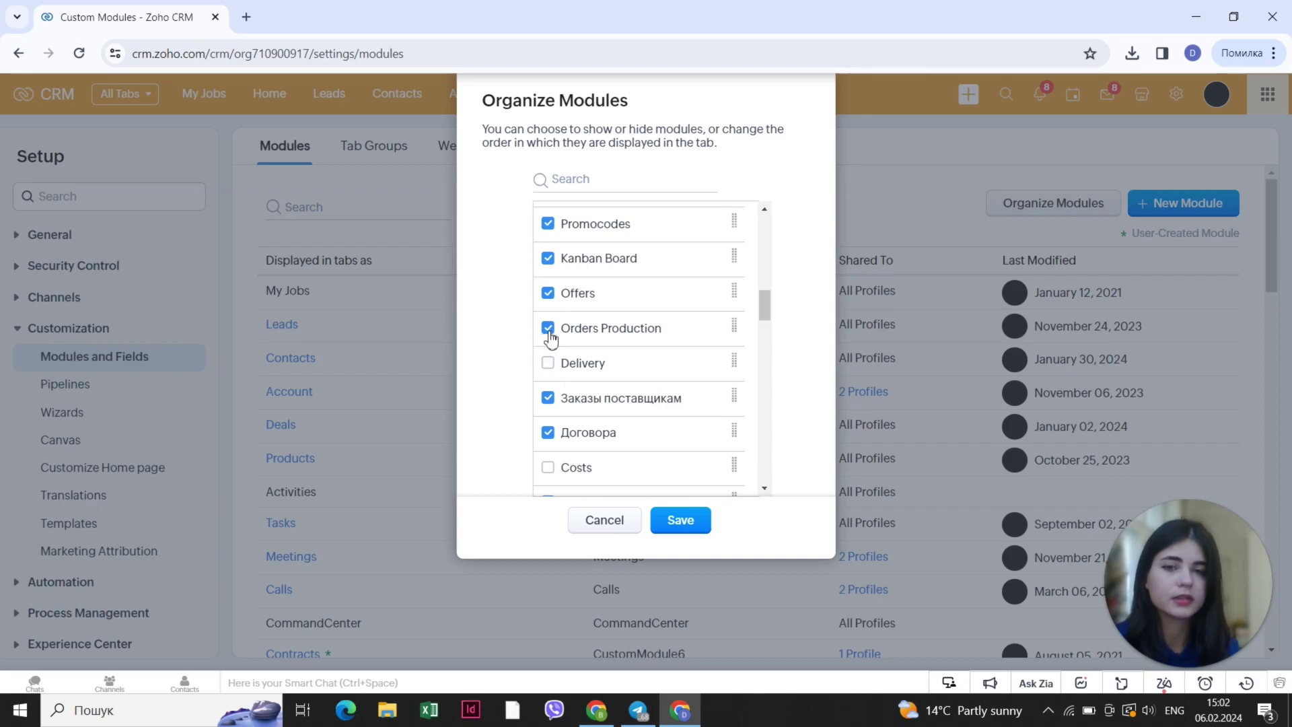
# Hide the Orders Production, Zoho Project and Projects modules from the tabs
pyautogui.click(548, 328)
pyautogui.scroll(3, 549, 340)
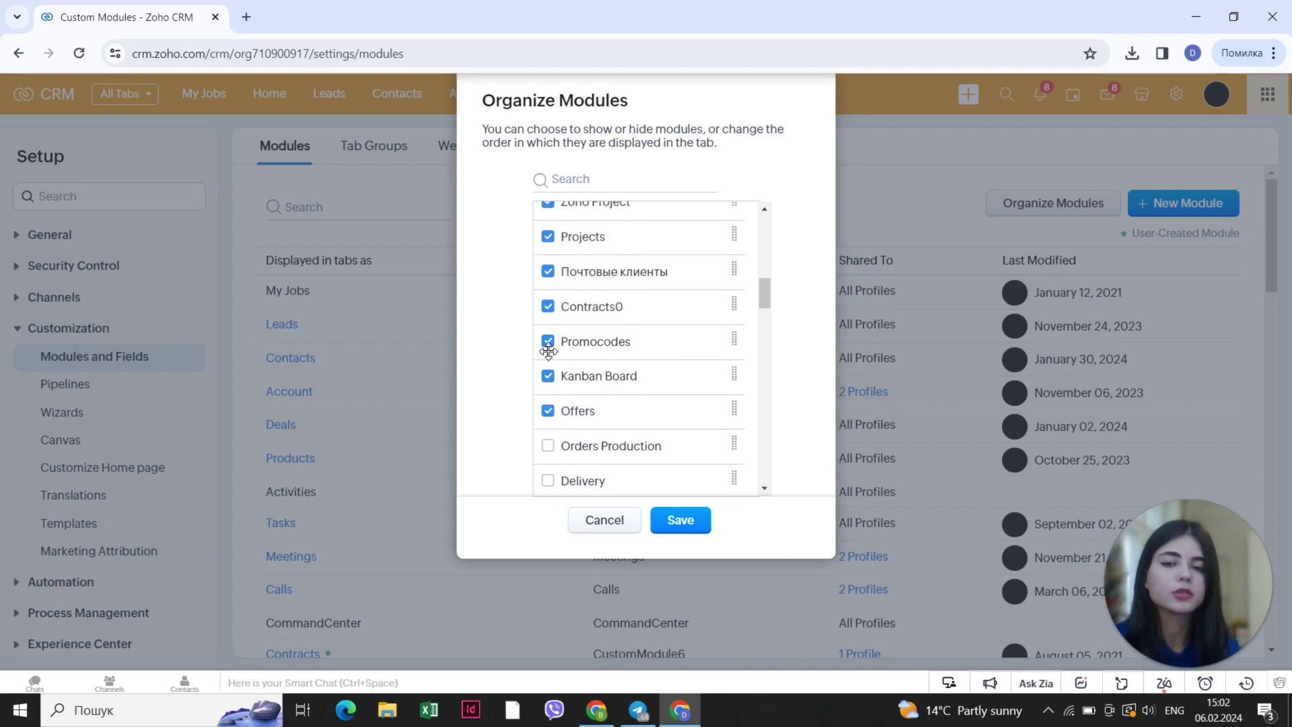
pyautogui.scroll(3, 549, 350)
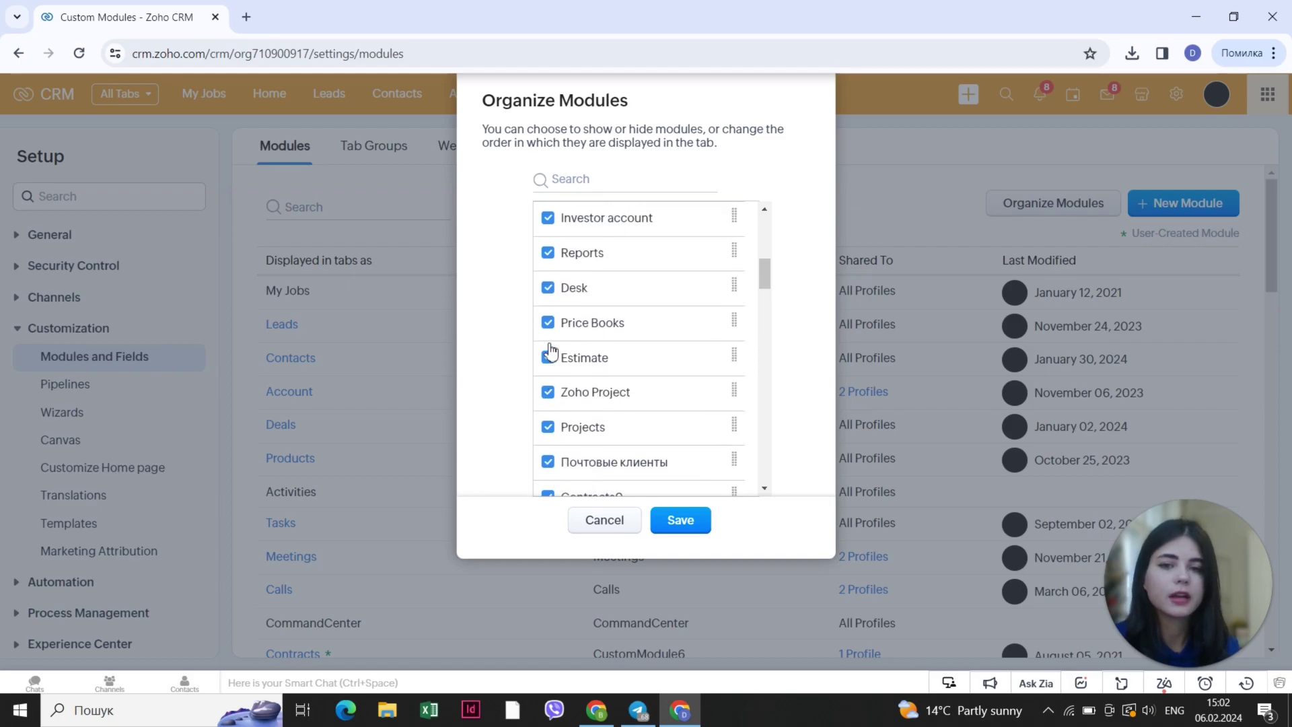
pyautogui.click(548, 399)
pyautogui.click(549, 432)
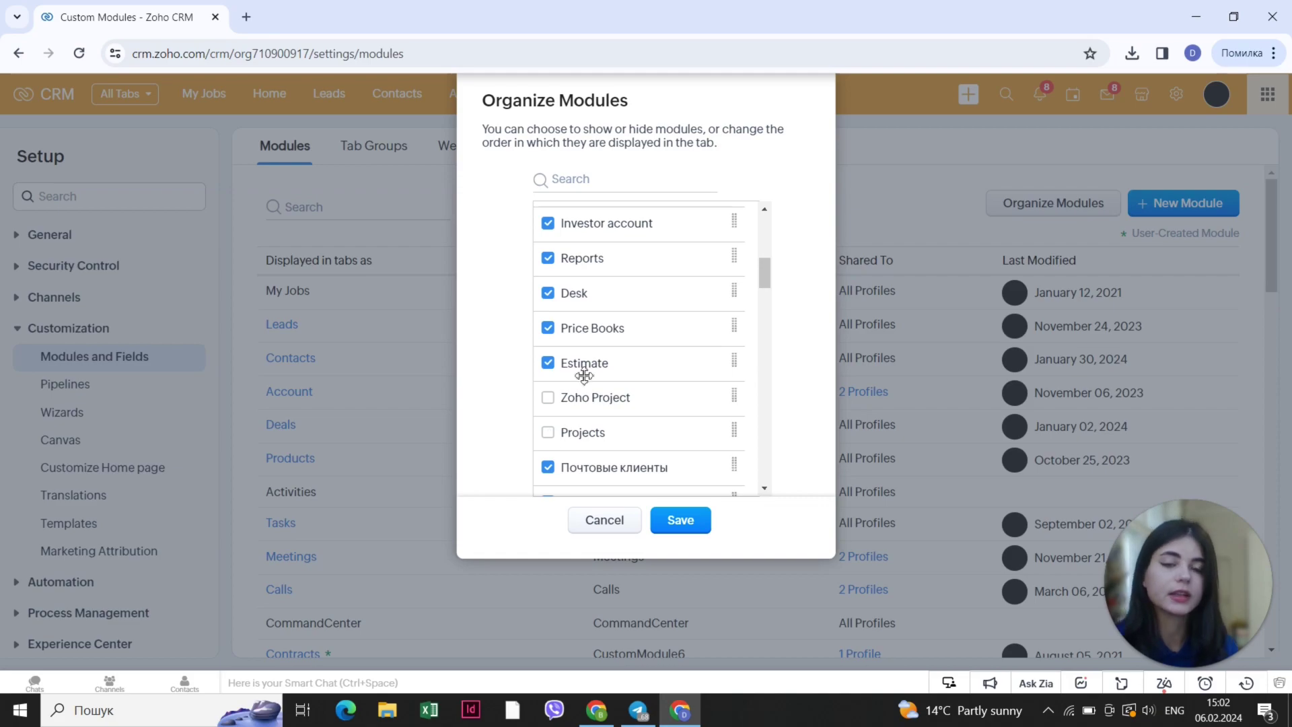
pyautogui.scroll(8, 687, 220)
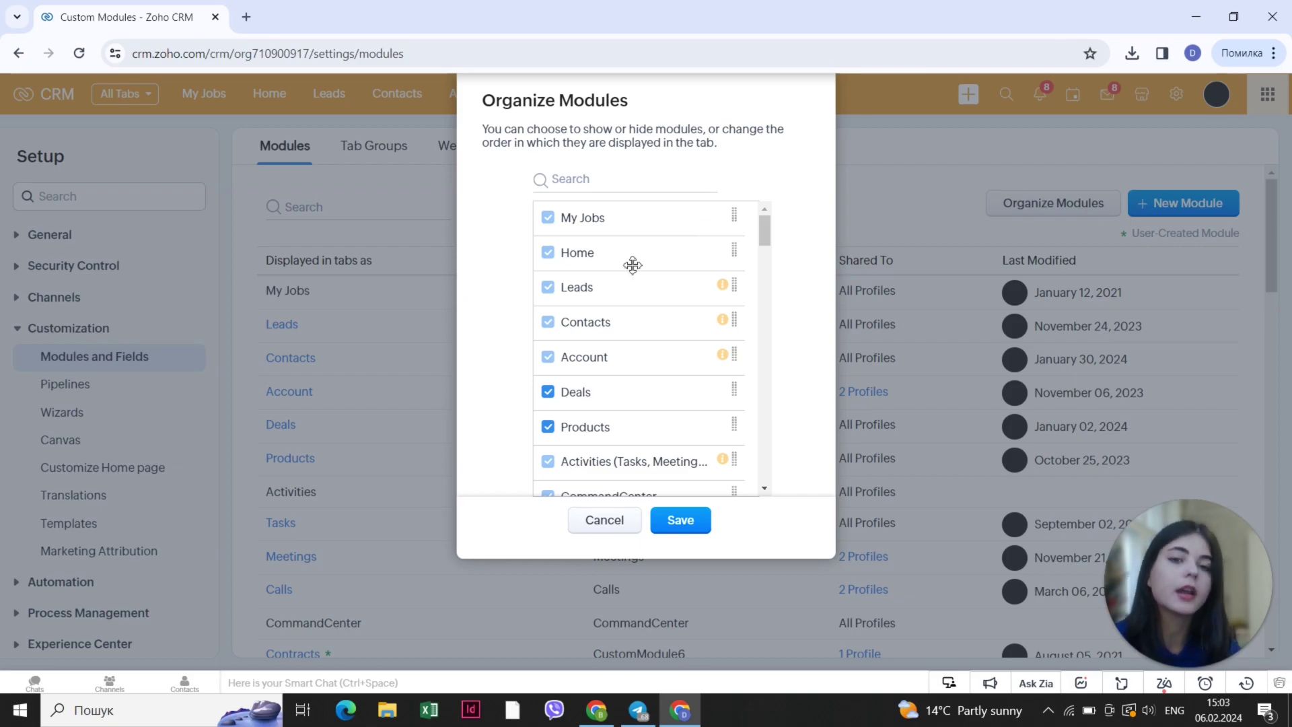
# Move Products ahead of Deals and Orders ahead of Contracts, then save the arrangement
pyautogui.moveTo(600, 326); pyautogui.dragTo(604, 288)
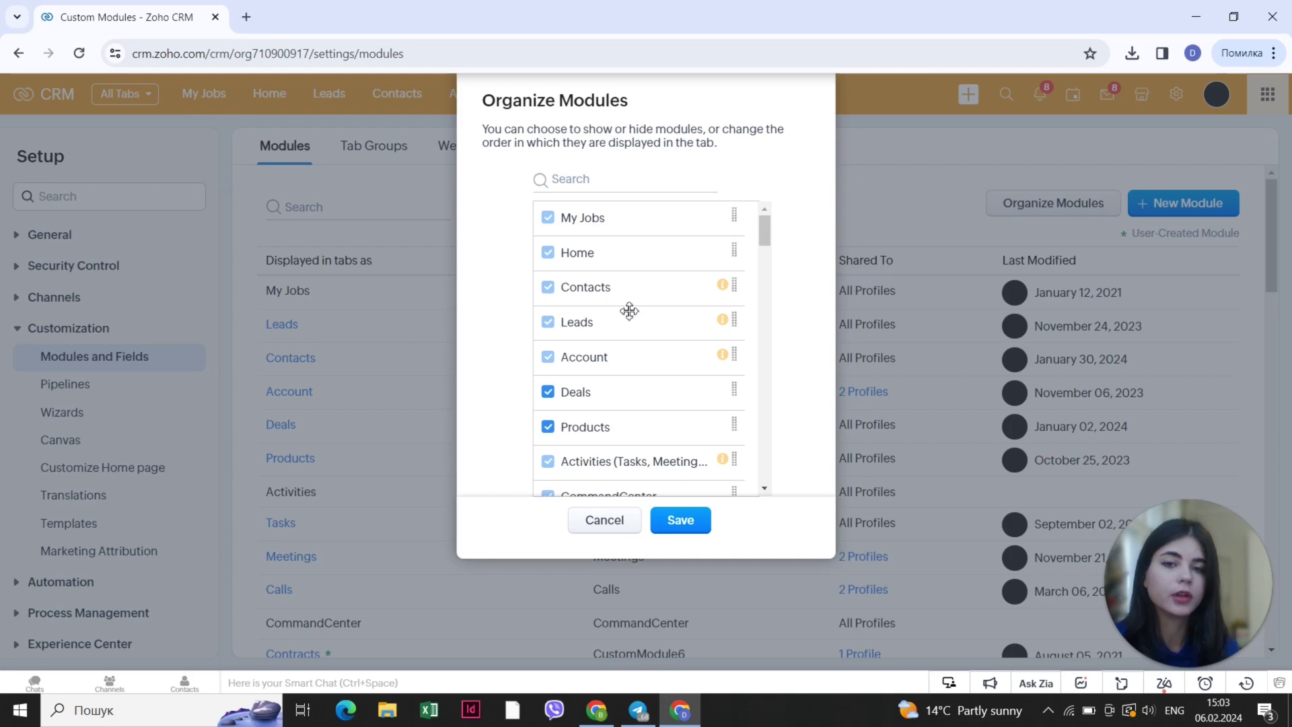
pyautogui.moveTo(608, 333); pyautogui.dragTo(645, 286)
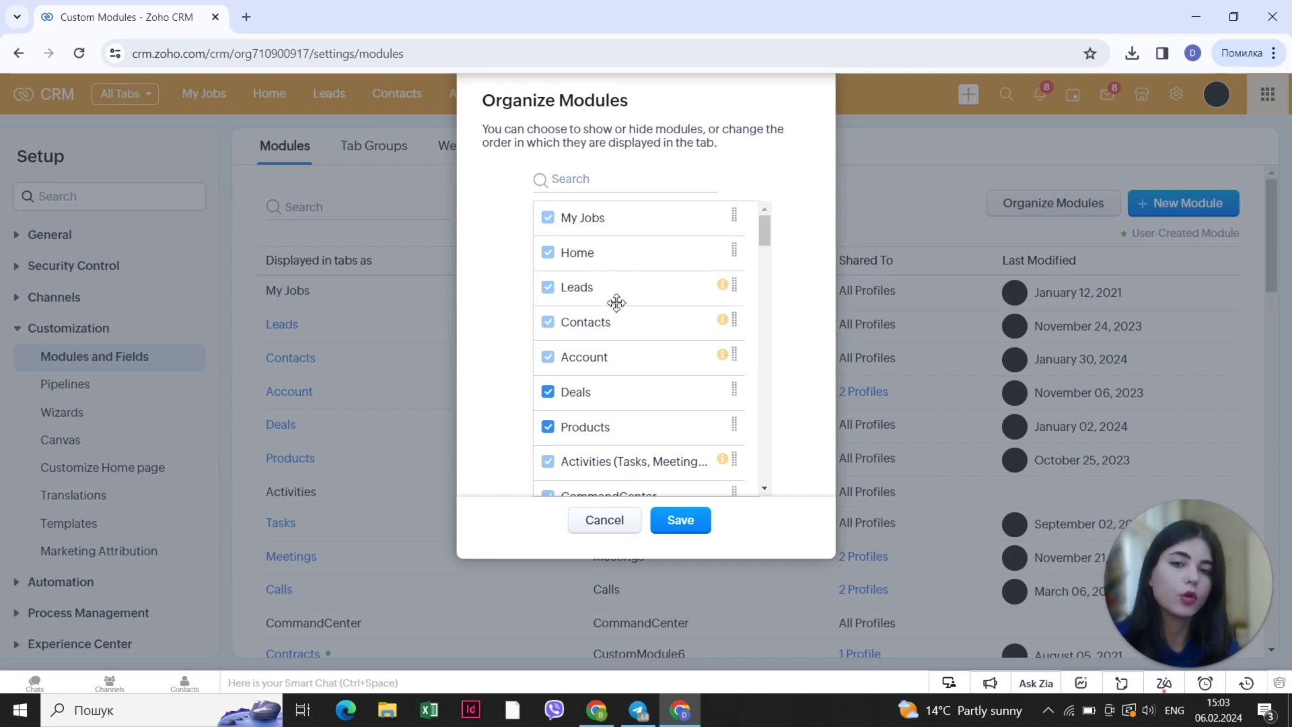
pyautogui.scroll(-1, 632, 367)
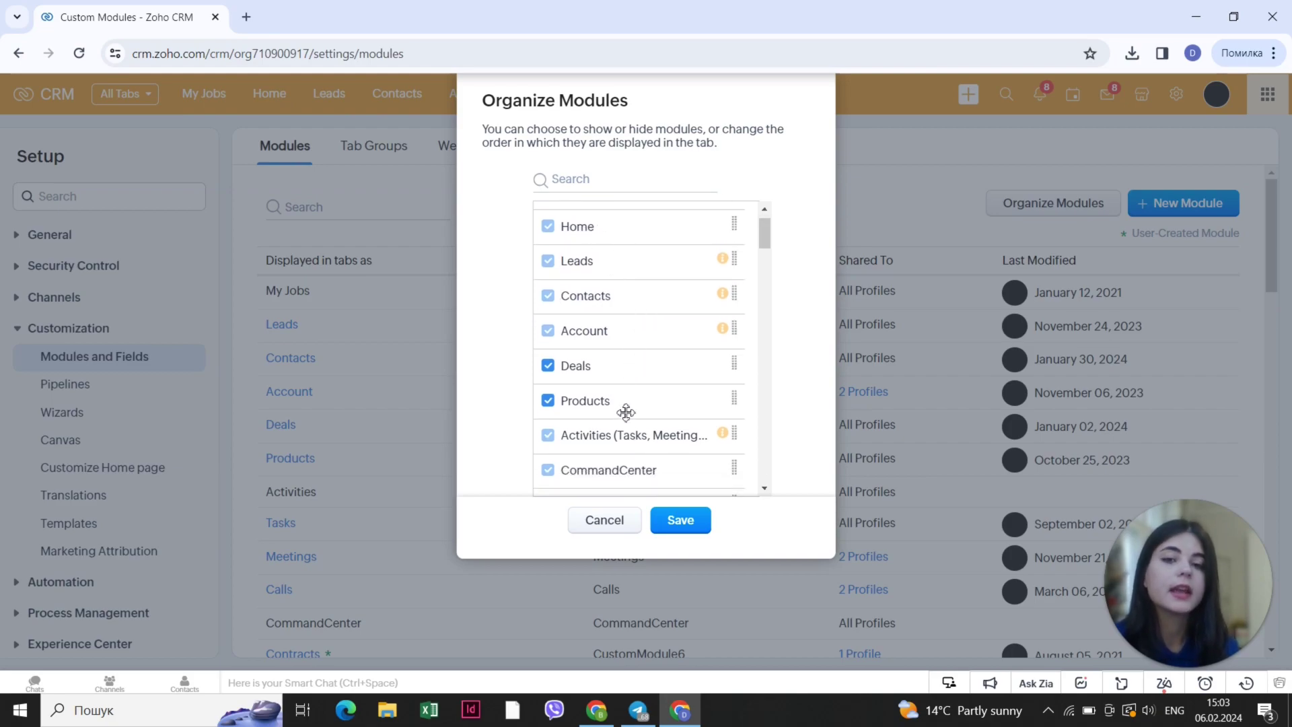
pyautogui.moveTo(628, 410); pyautogui.dragTo(620, 372)
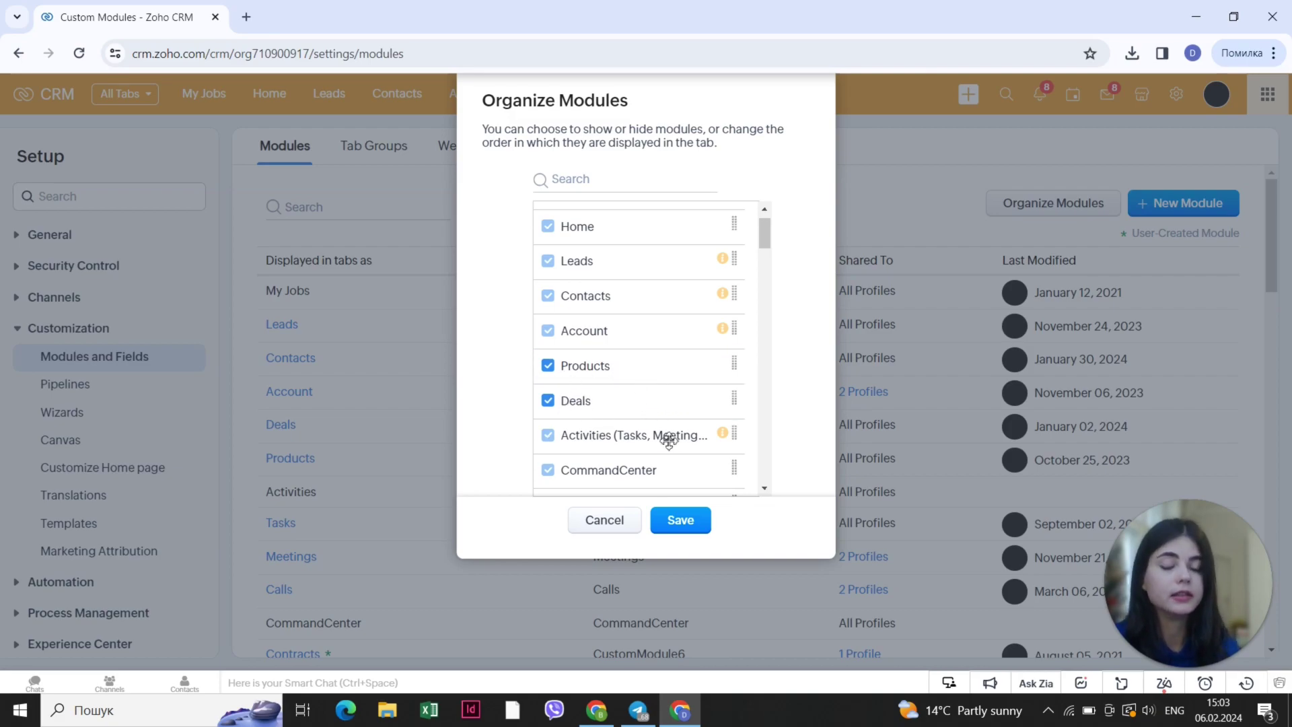
pyautogui.scroll(-4, 650, 443)
pyautogui.scroll(-2, 588, 326)
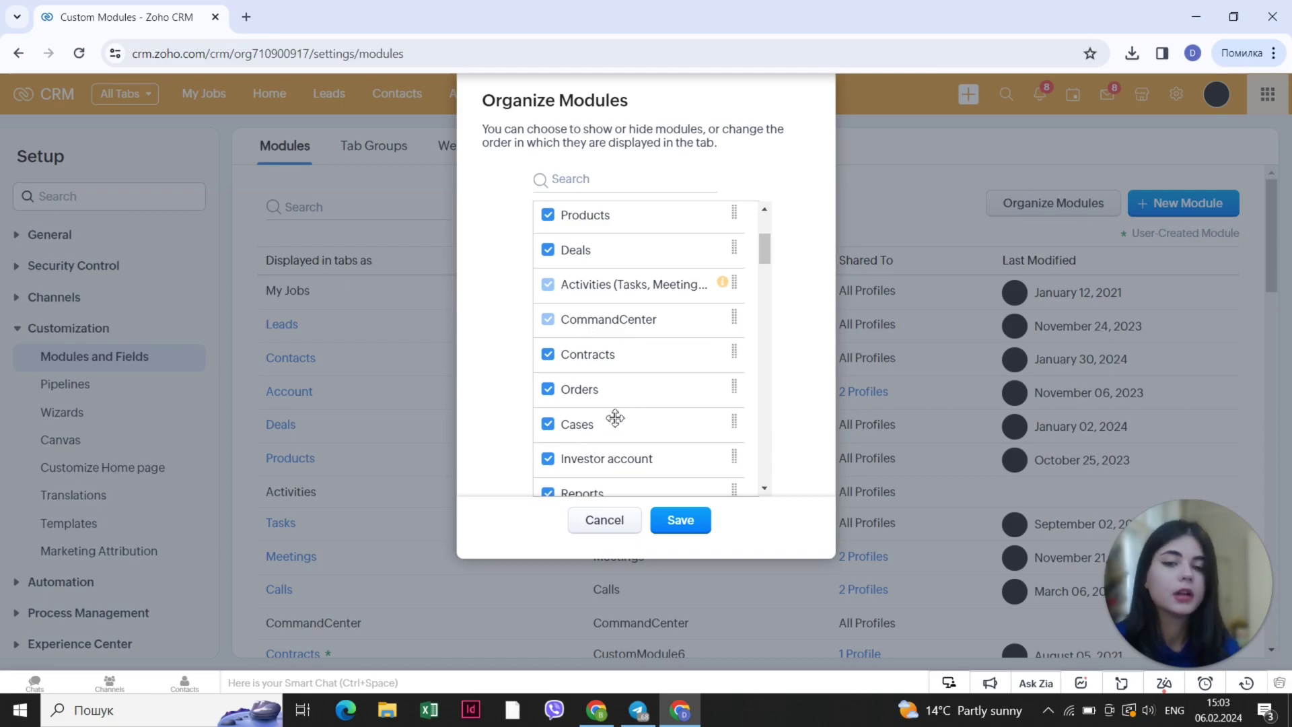
pyautogui.moveTo(614, 422); pyautogui.dragTo(631, 398)
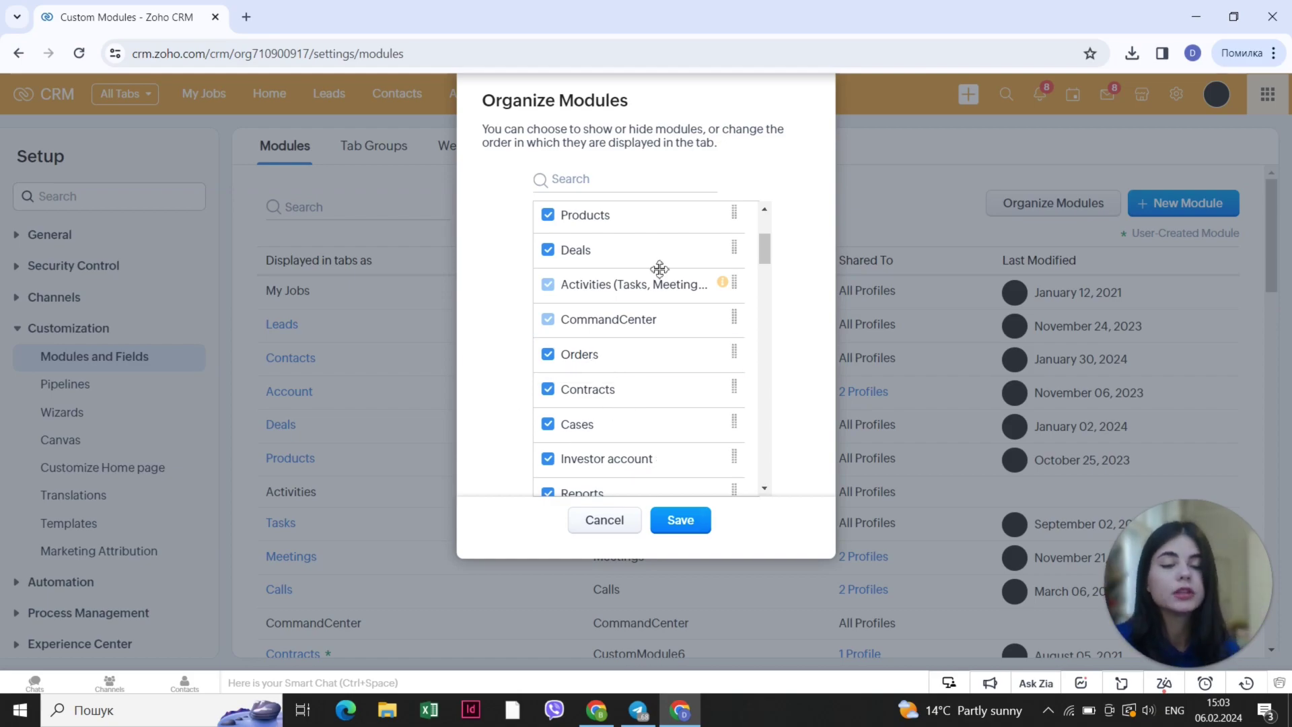
pyautogui.click(669, 526)
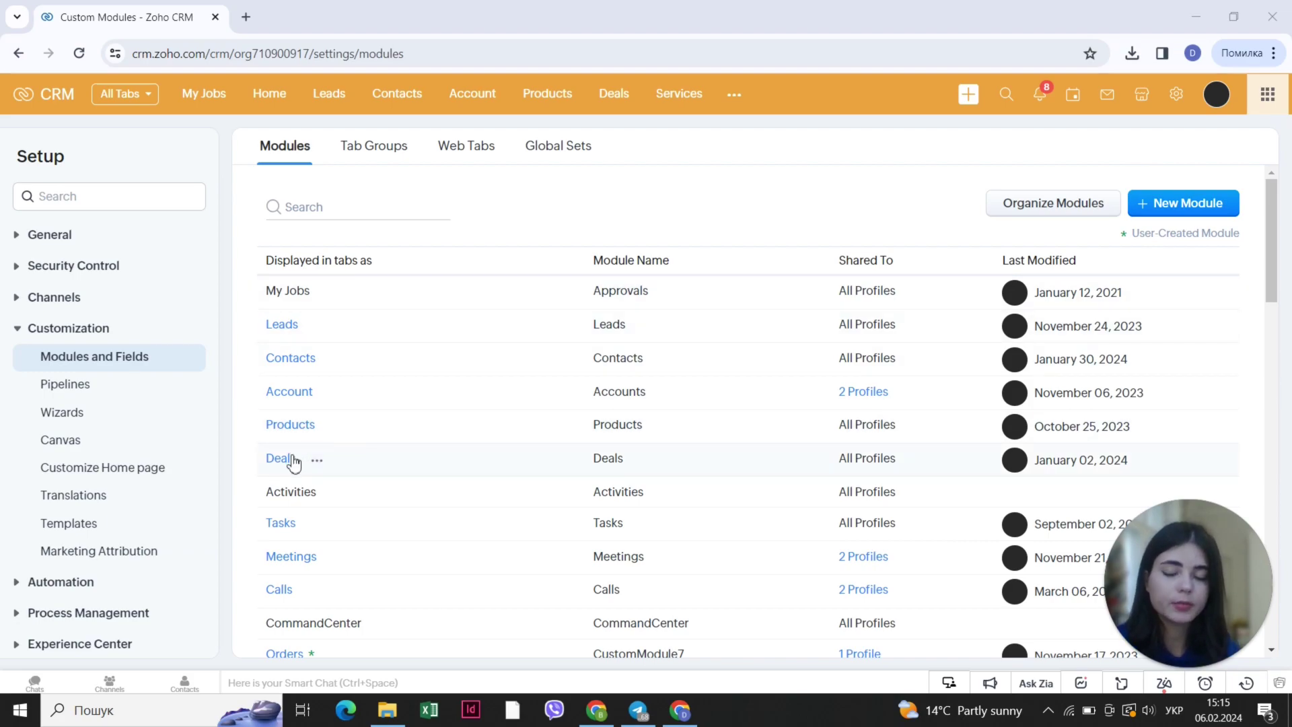
# Save the Deals permissions unchanged for Administrator, Standard, Teamlead and Manager, then go to Tab Groups
pyautogui.moveTo(294, 465)
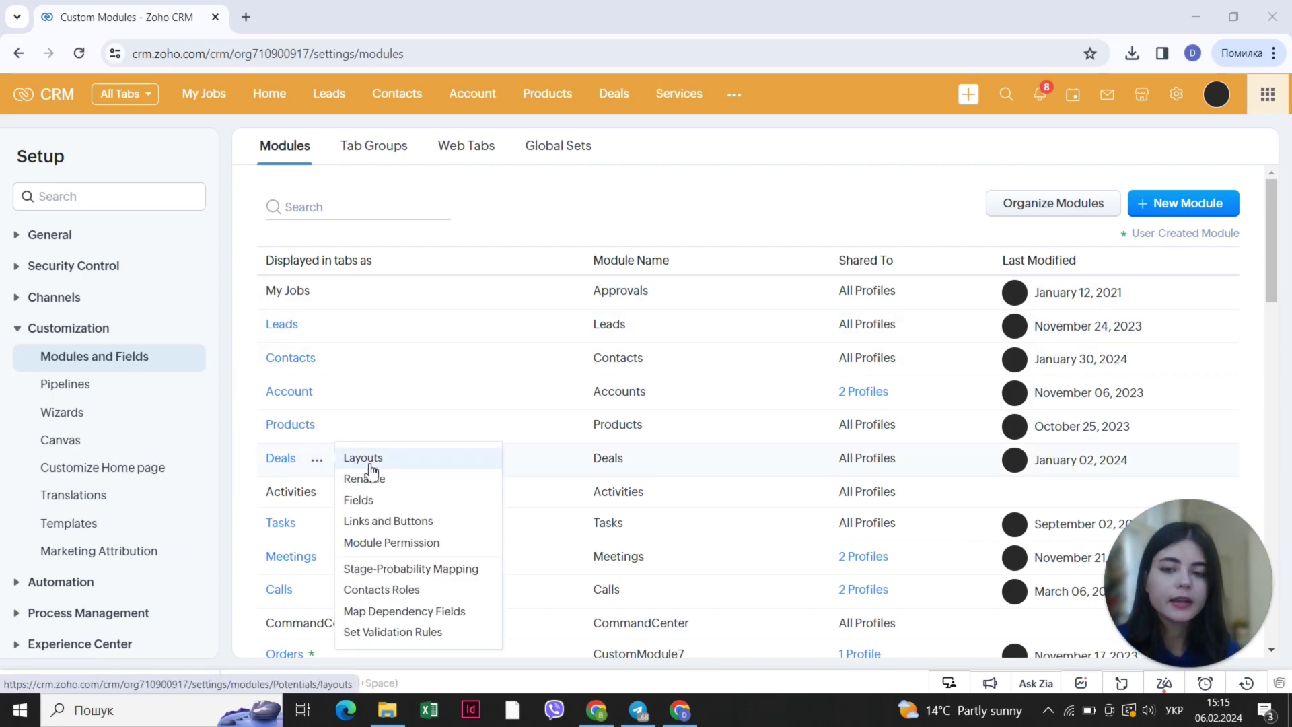
pyautogui.click(424, 542)
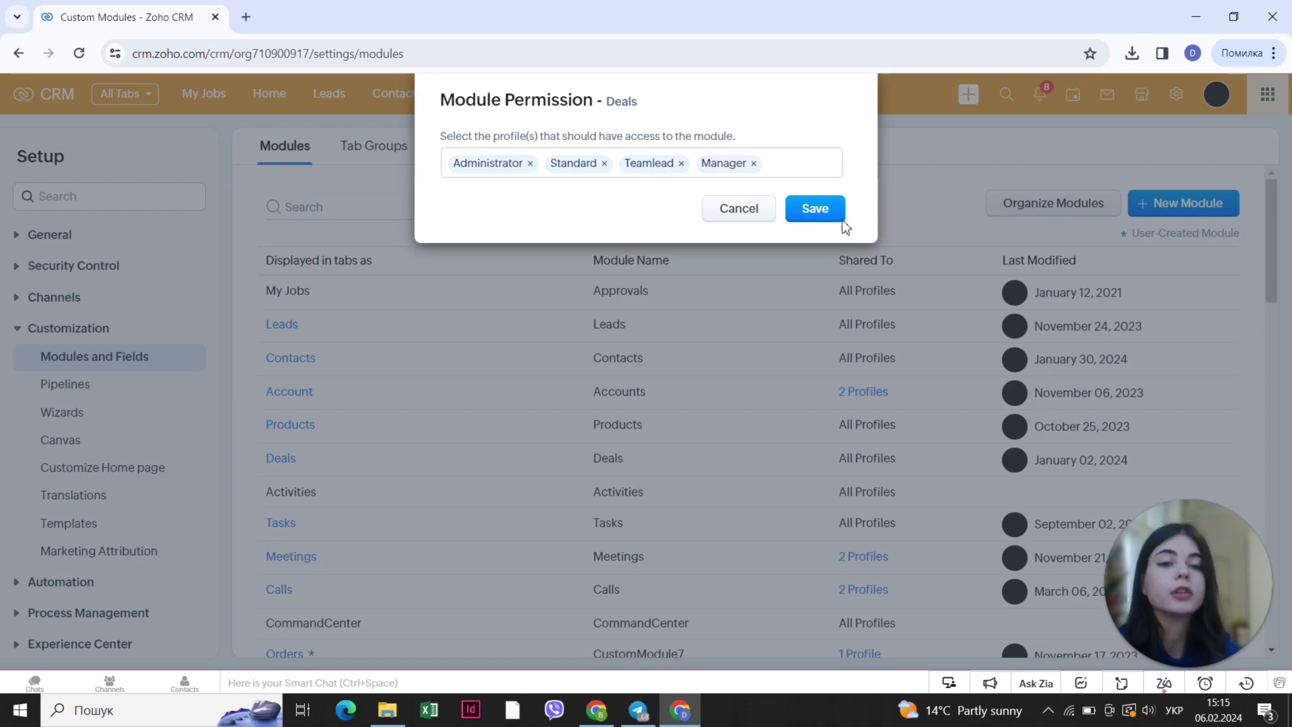
pyautogui.click(807, 211)
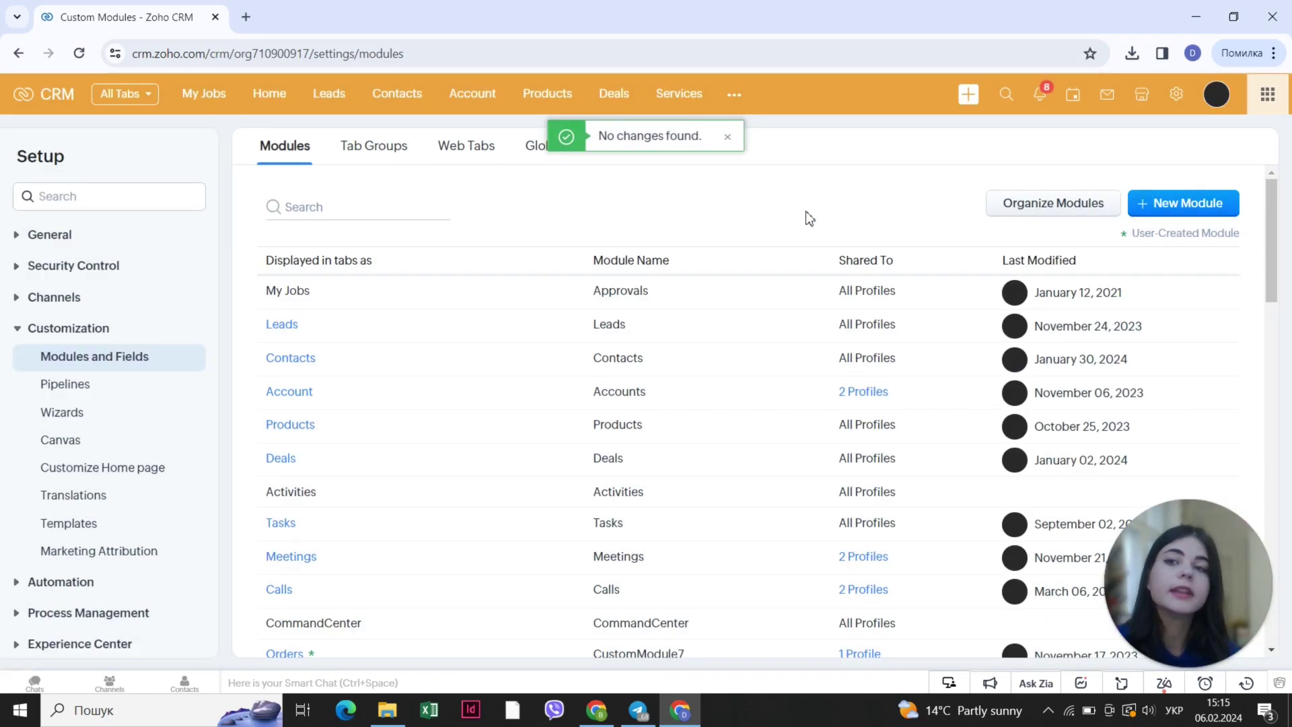
pyautogui.click(366, 160)
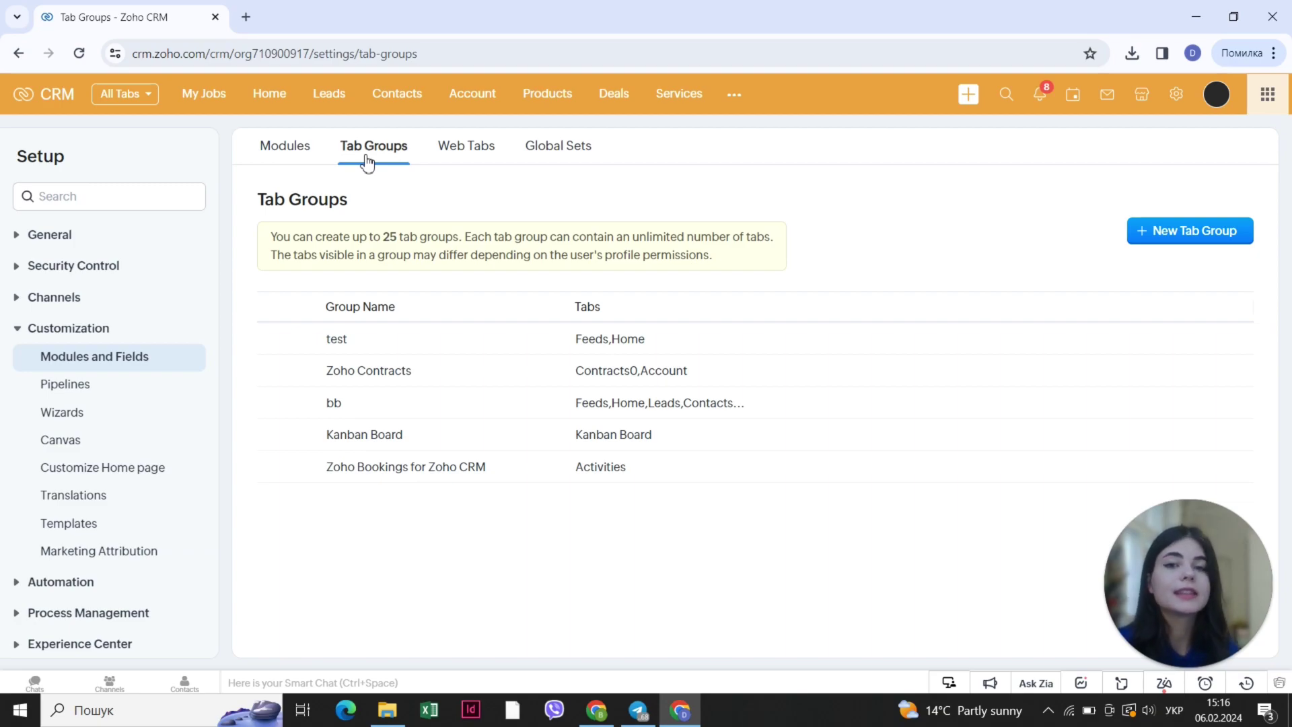
# Create a 'Main Tabs' tab group containing Leads, Contacts, Account, Deals and Activities
pyautogui.click(1165, 233)
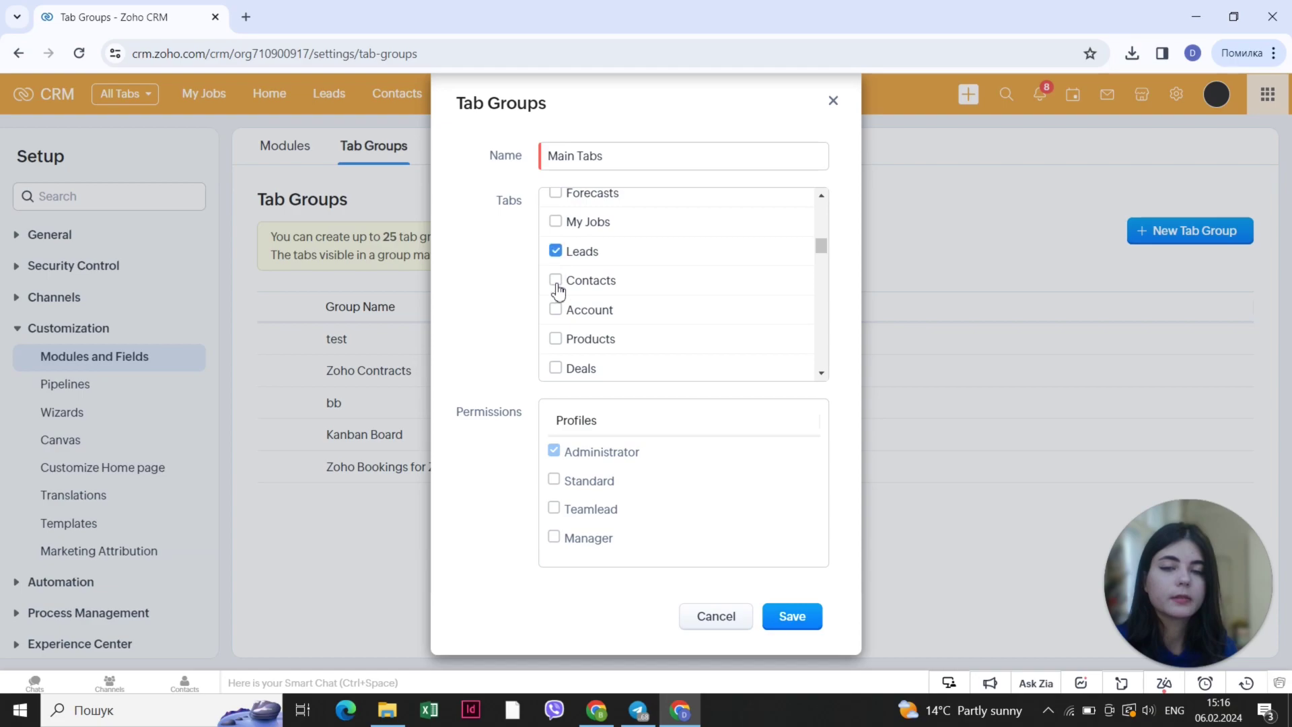
pyautogui.click(556, 280)
pyautogui.click(556, 309)
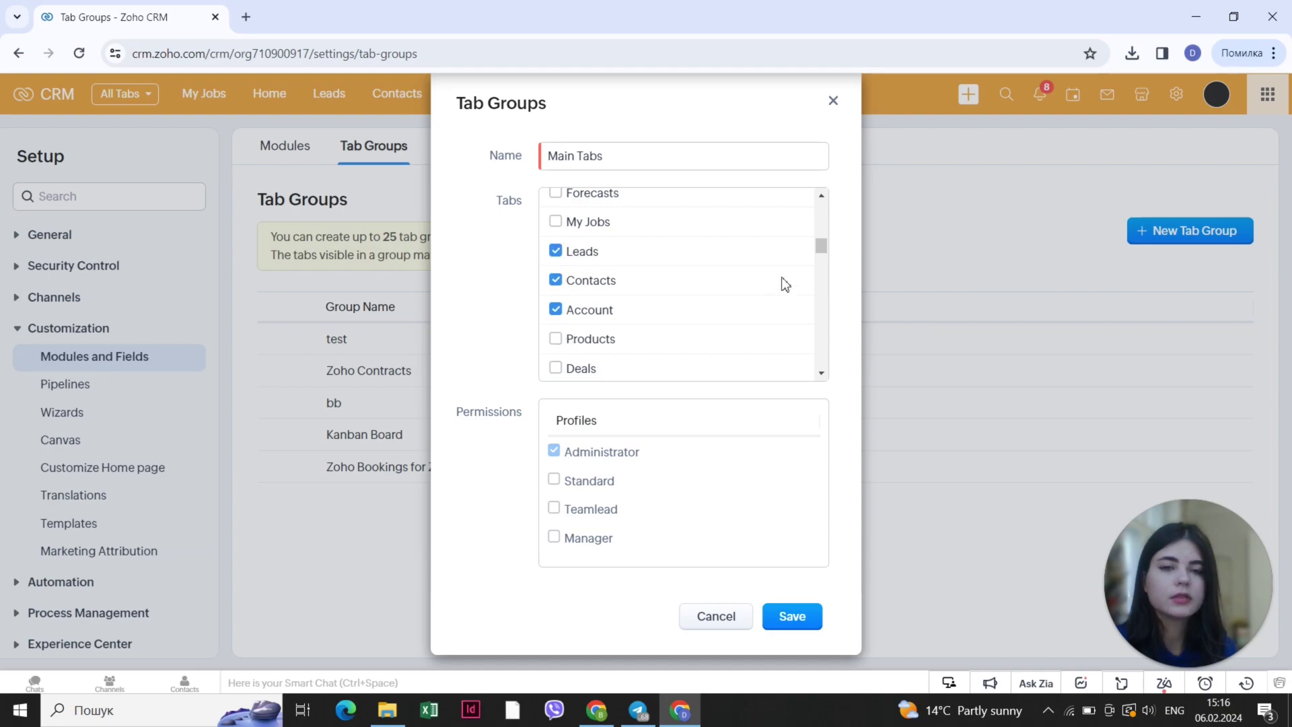
pyautogui.moveTo(821, 247); pyautogui.dragTo(821, 253)
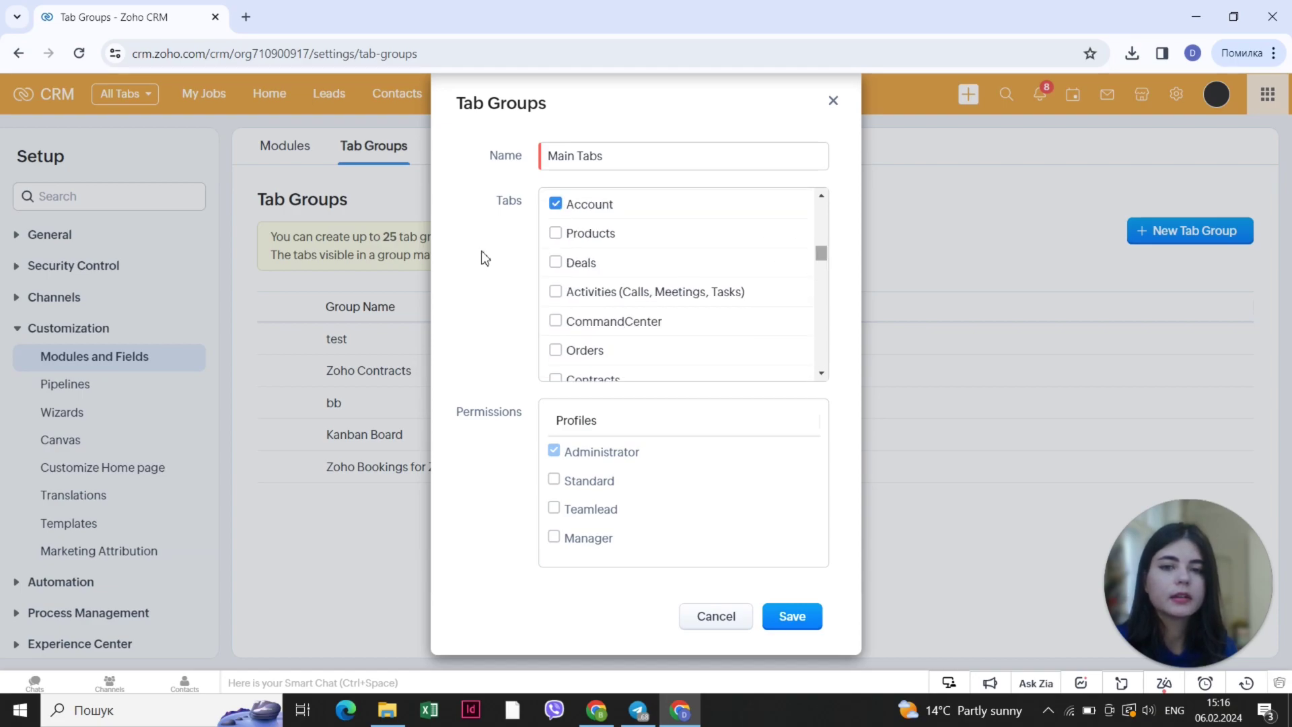
pyautogui.click(555, 262)
pyautogui.click(555, 292)
pyautogui.moveTo(821, 253); pyautogui.dragTo(821, 246)
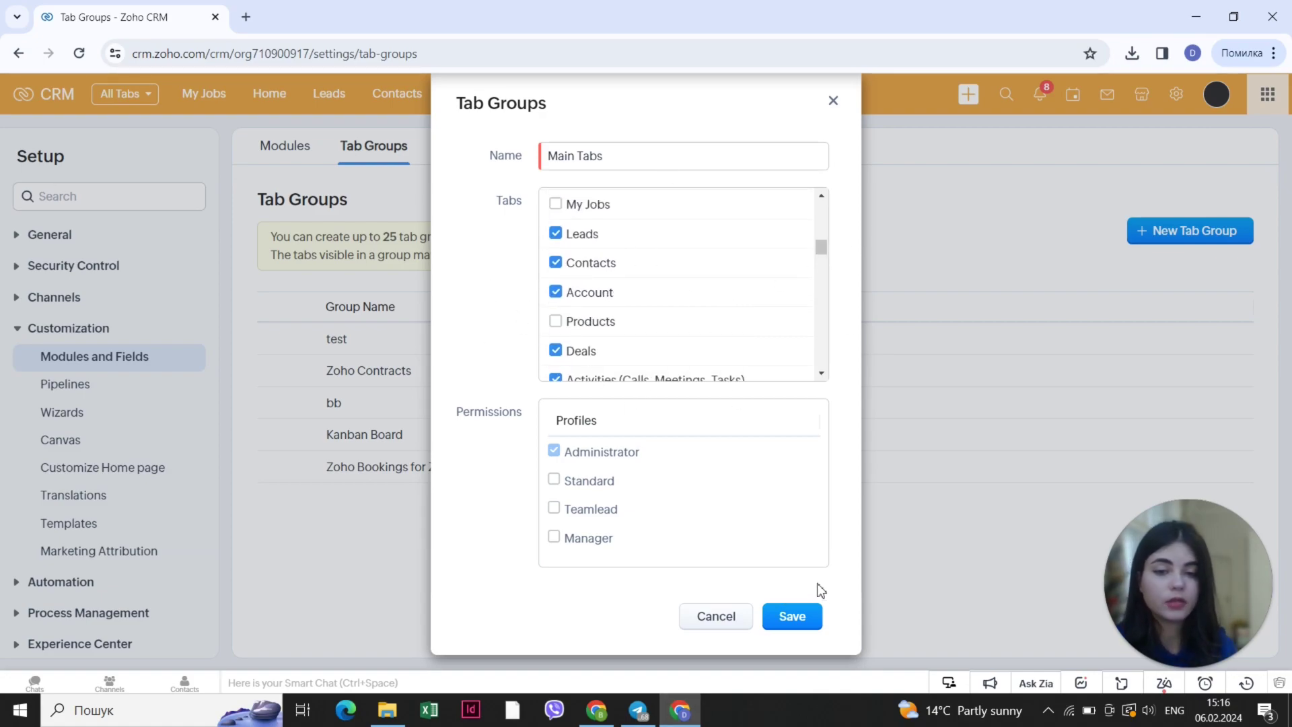
pyautogui.click(793, 618)
pyautogui.click(792, 618)
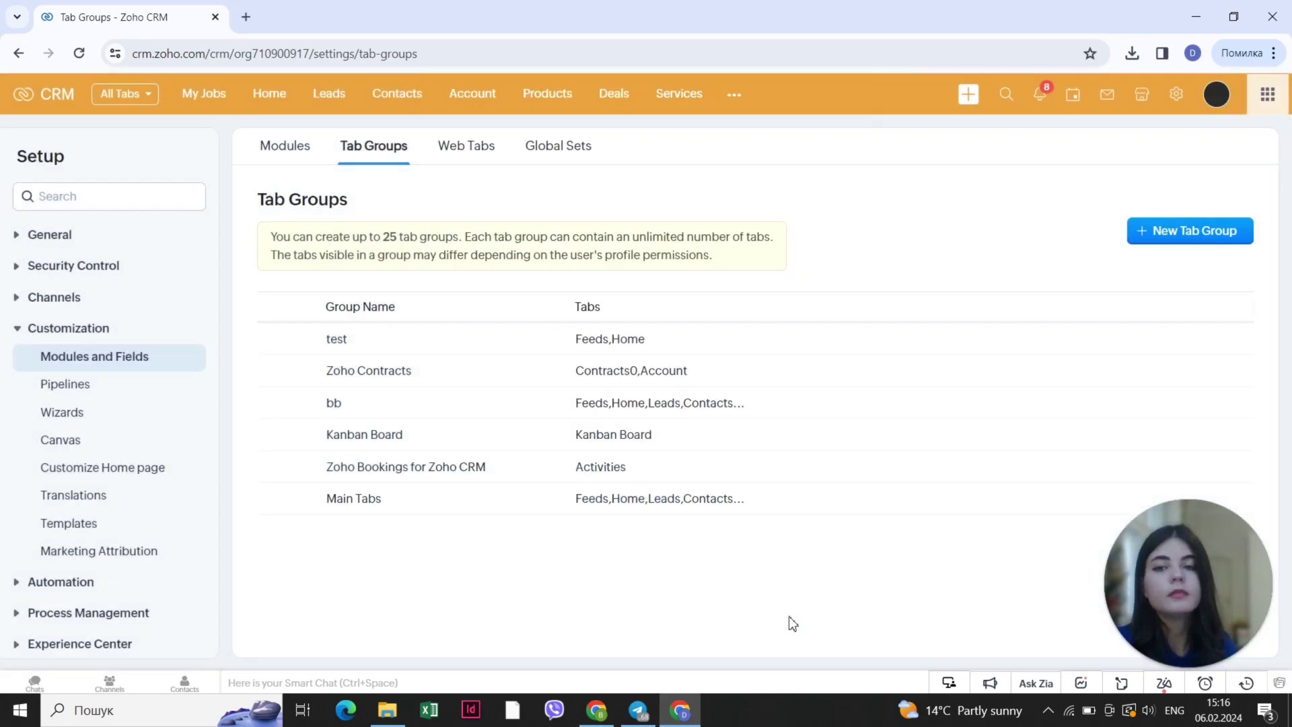
# Switch the navigation from All Tabs to the Main Tabs group, then return to Setup
pyautogui.click(149, 99)
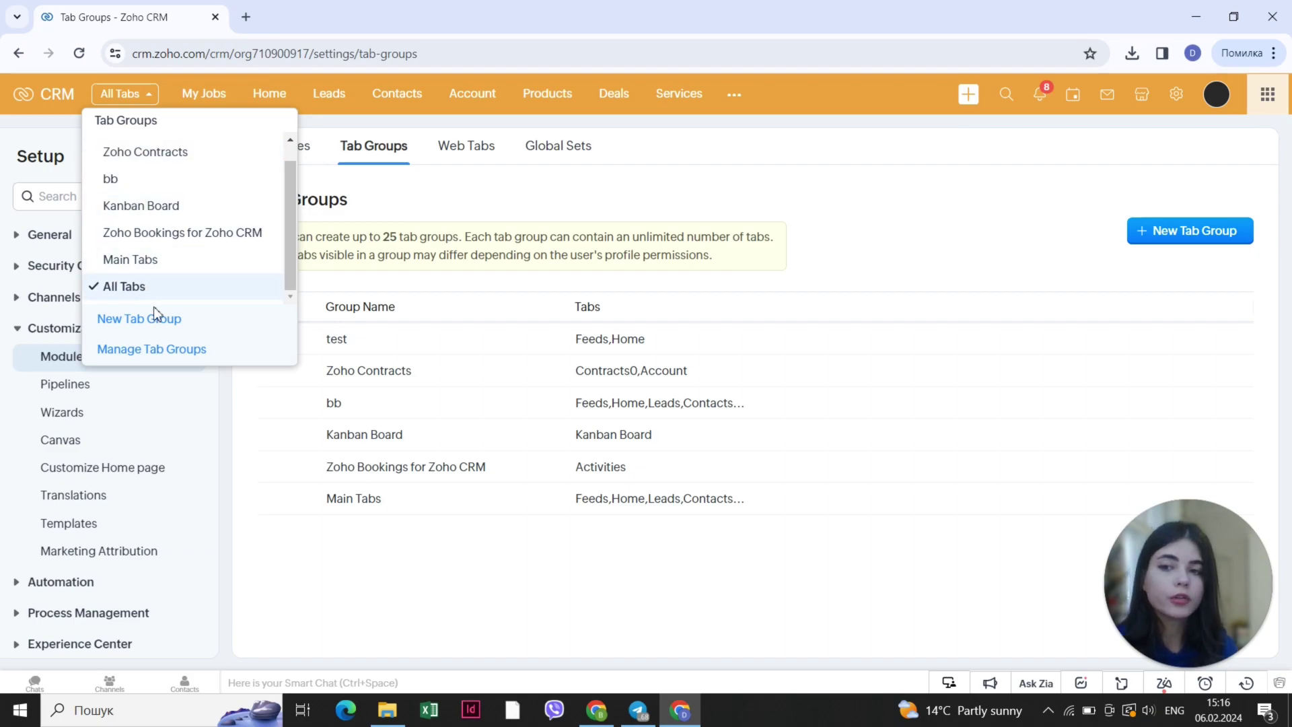
pyautogui.click(160, 261)
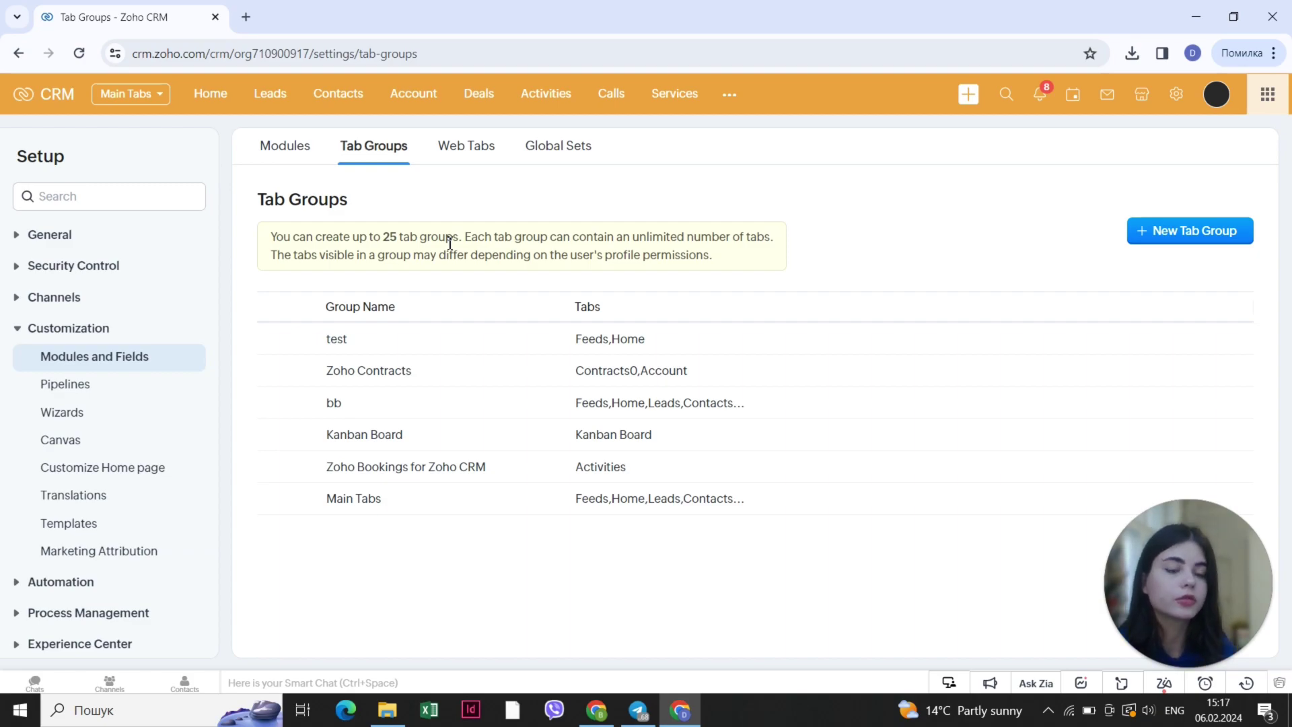
pyautogui.click(1178, 99)
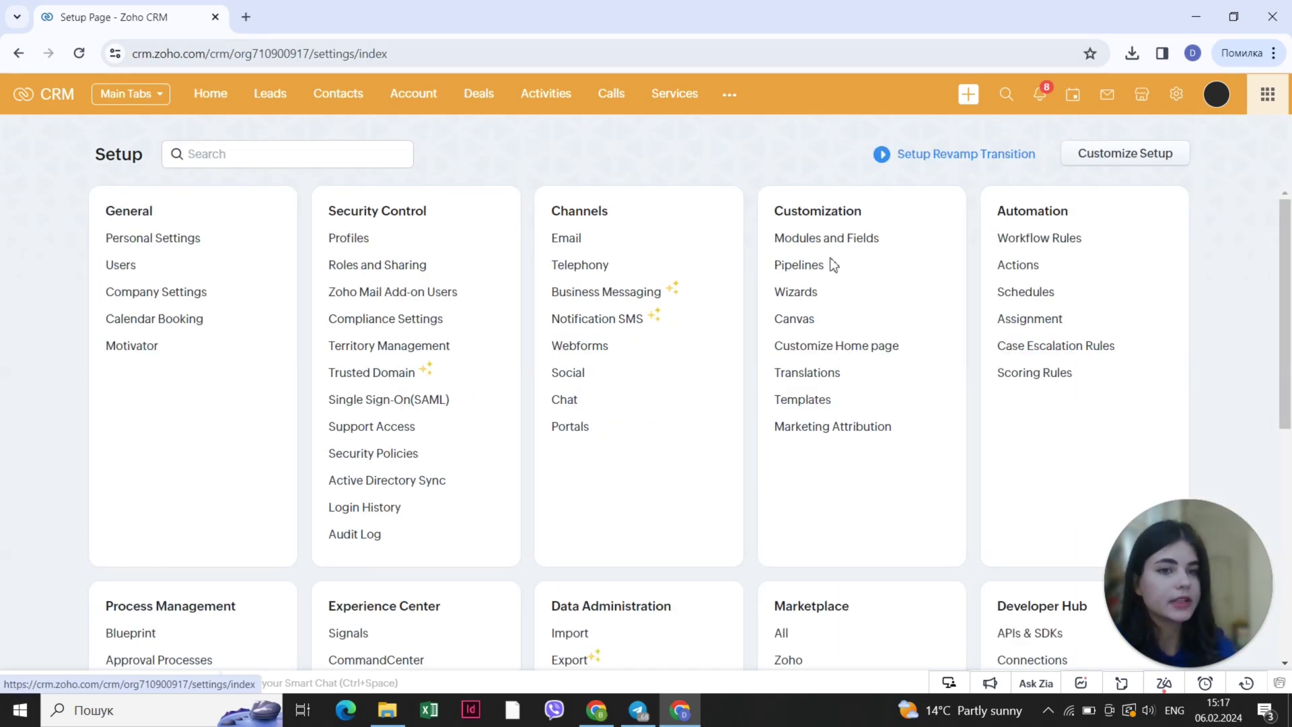
# Go to Modules and Fields and open the Leads module's Layouts page
pyautogui.click(837, 241)
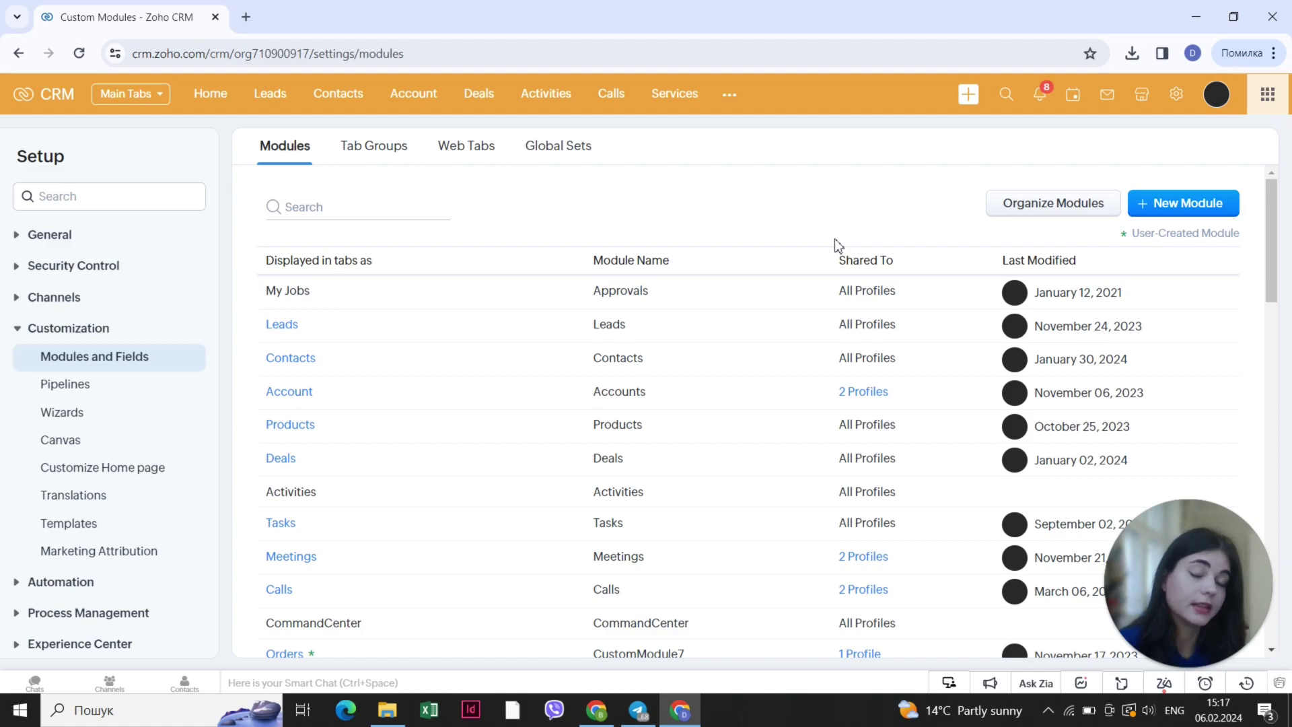
pyautogui.click(280, 325)
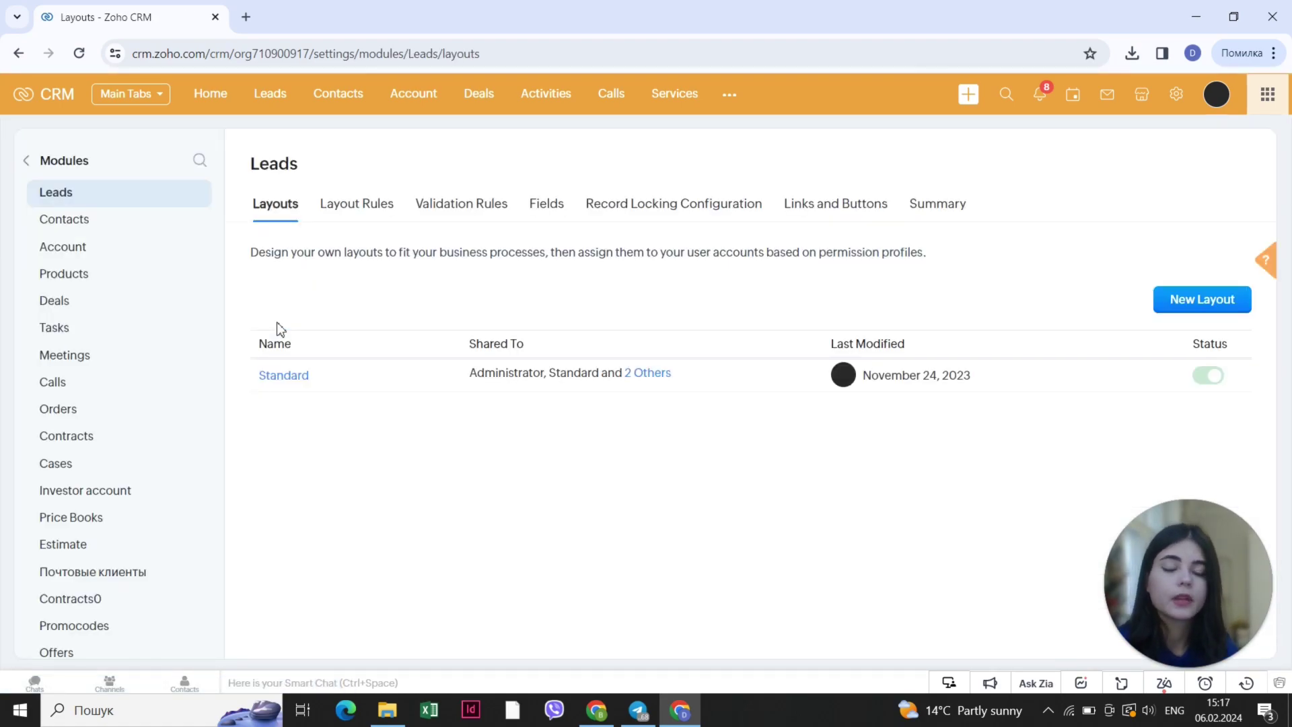
# Scroll through the Leads Fields listing, then open the Standard layout in the editor
pyautogui.click(549, 206)
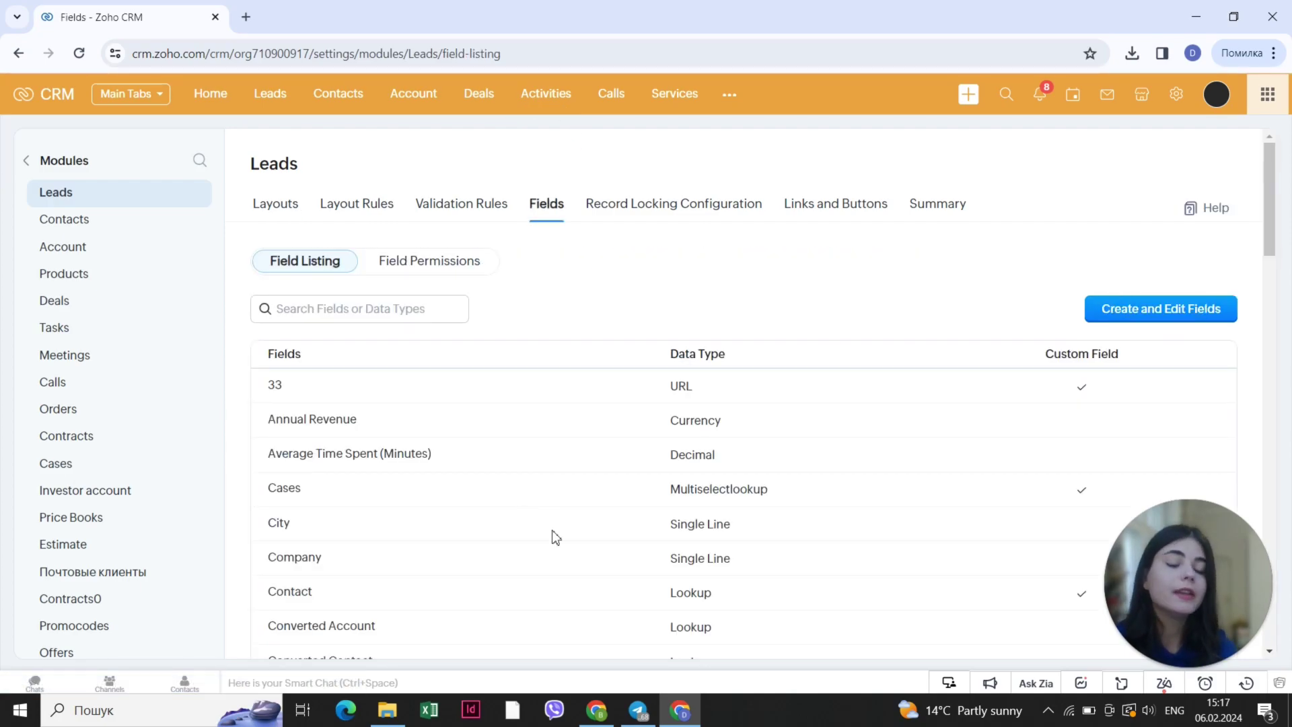
pyautogui.scroll(-20, 556, 536)
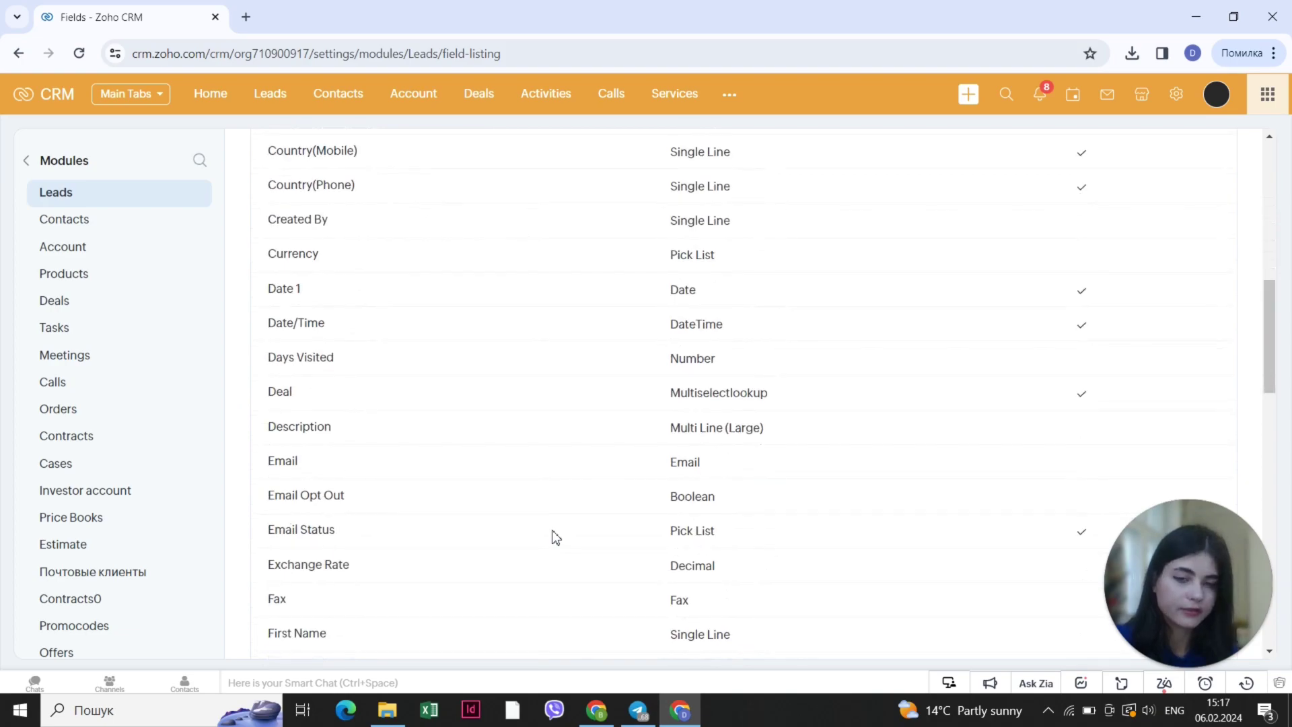
pyautogui.scroll(-8, 556, 537)
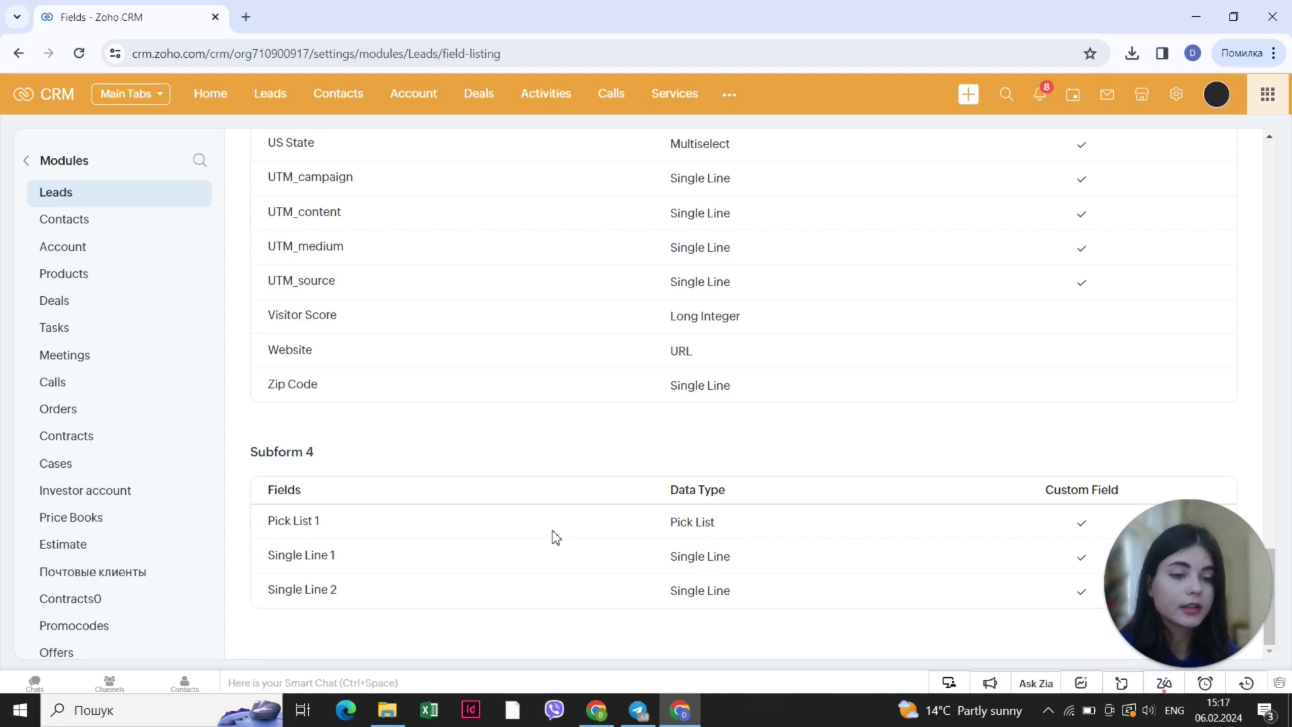
pyautogui.scroll(17, 556, 536)
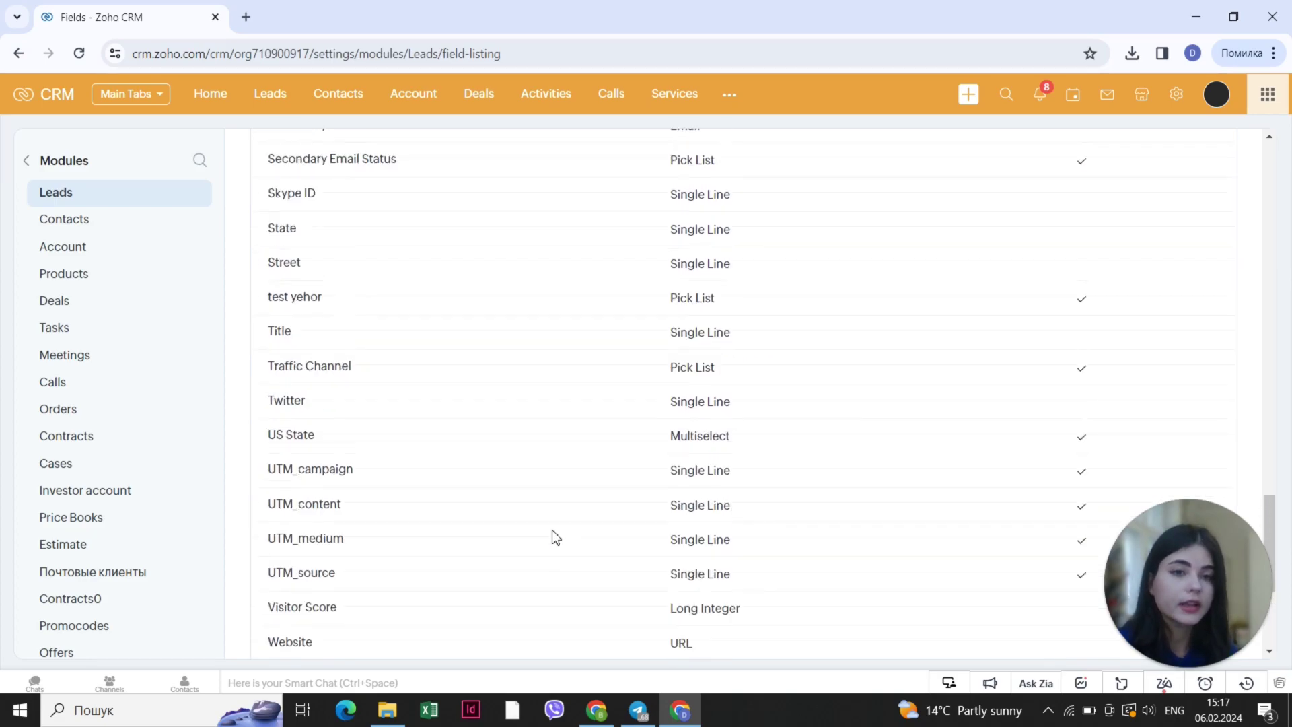
pyautogui.scroll(1, 555, 536)
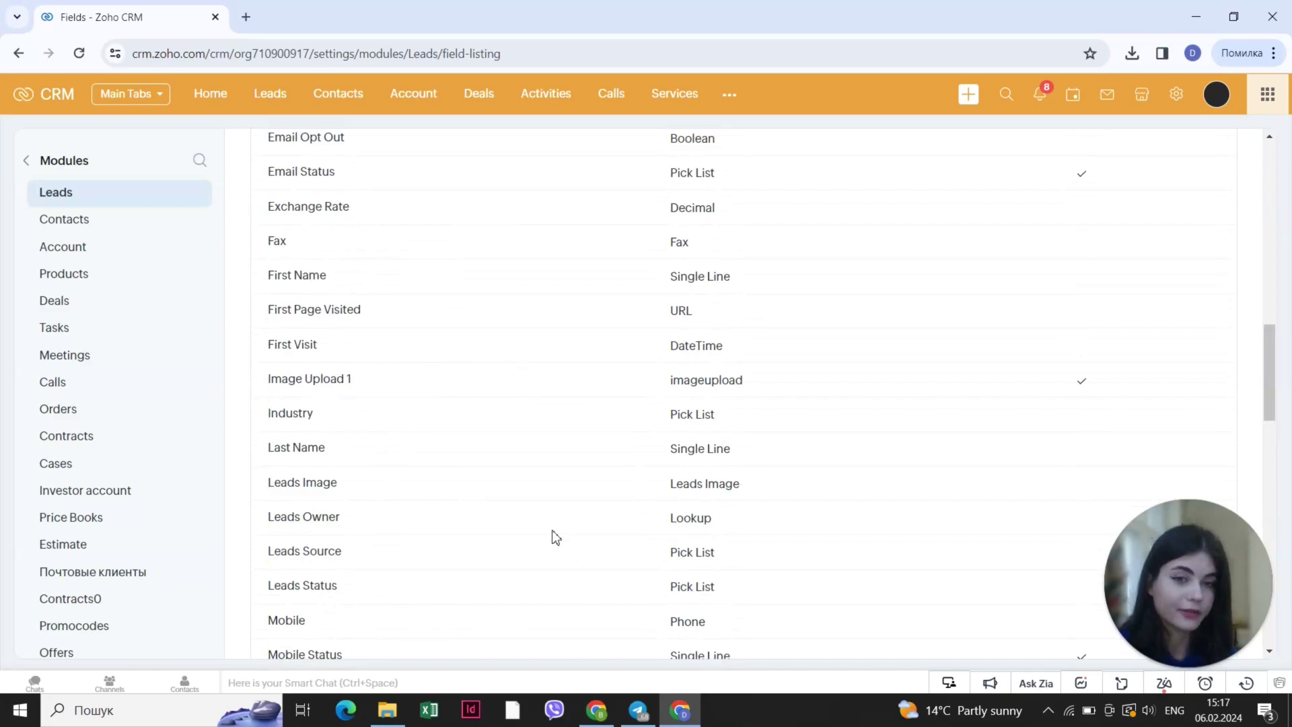
pyautogui.scroll(10, 556, 537)
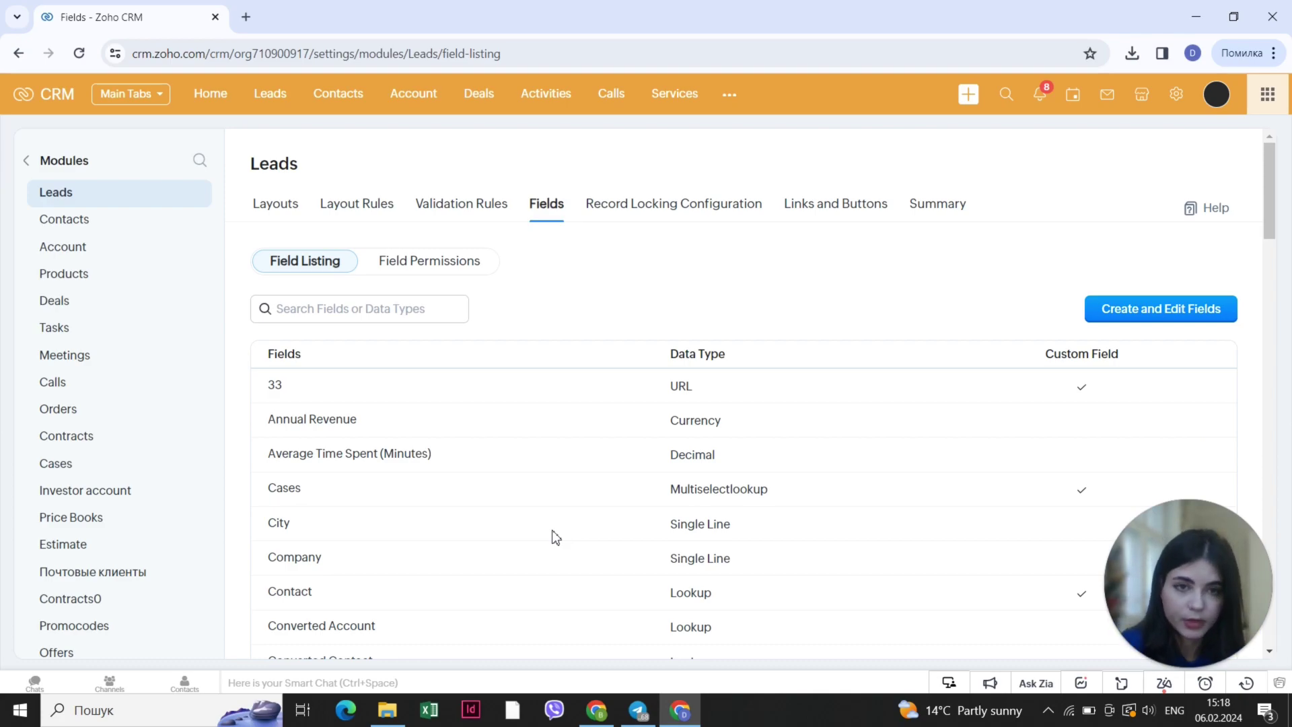
pyautogui.click(1131, 319)
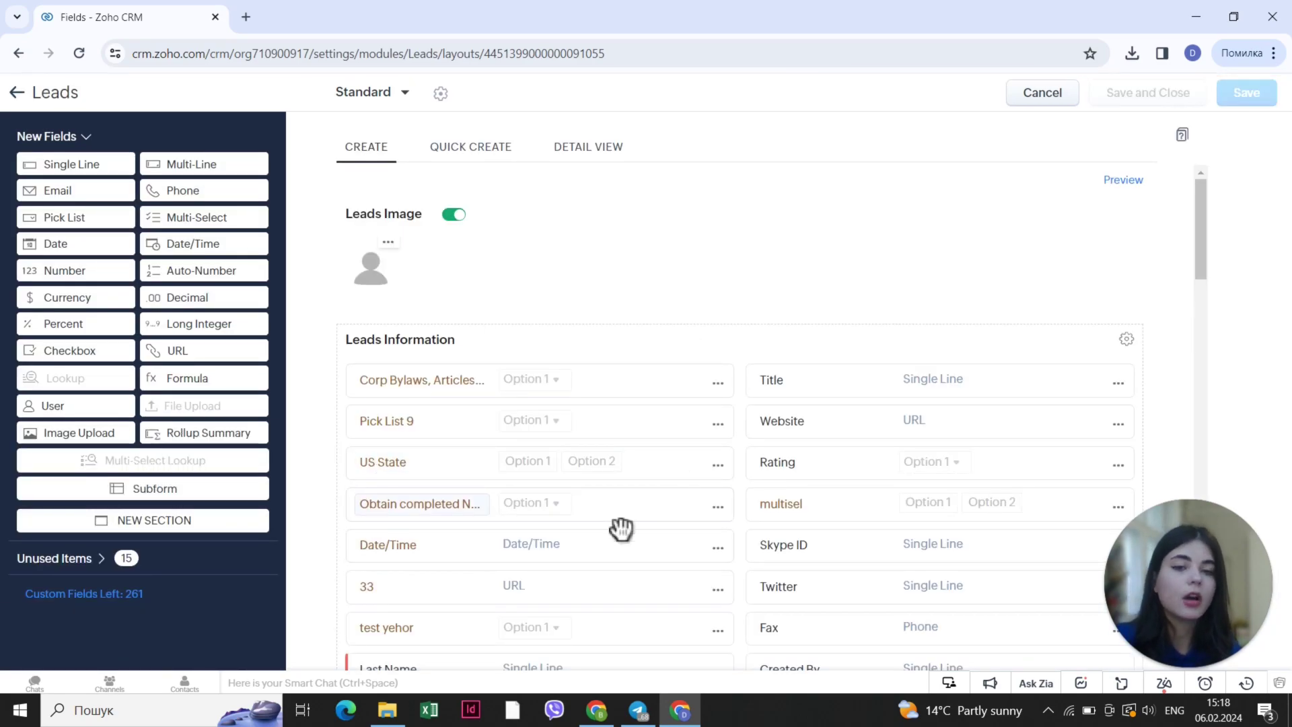
pyautogui.scroll(-5, 621, 531)
pyautogui.scroll(-10, 621, 529)
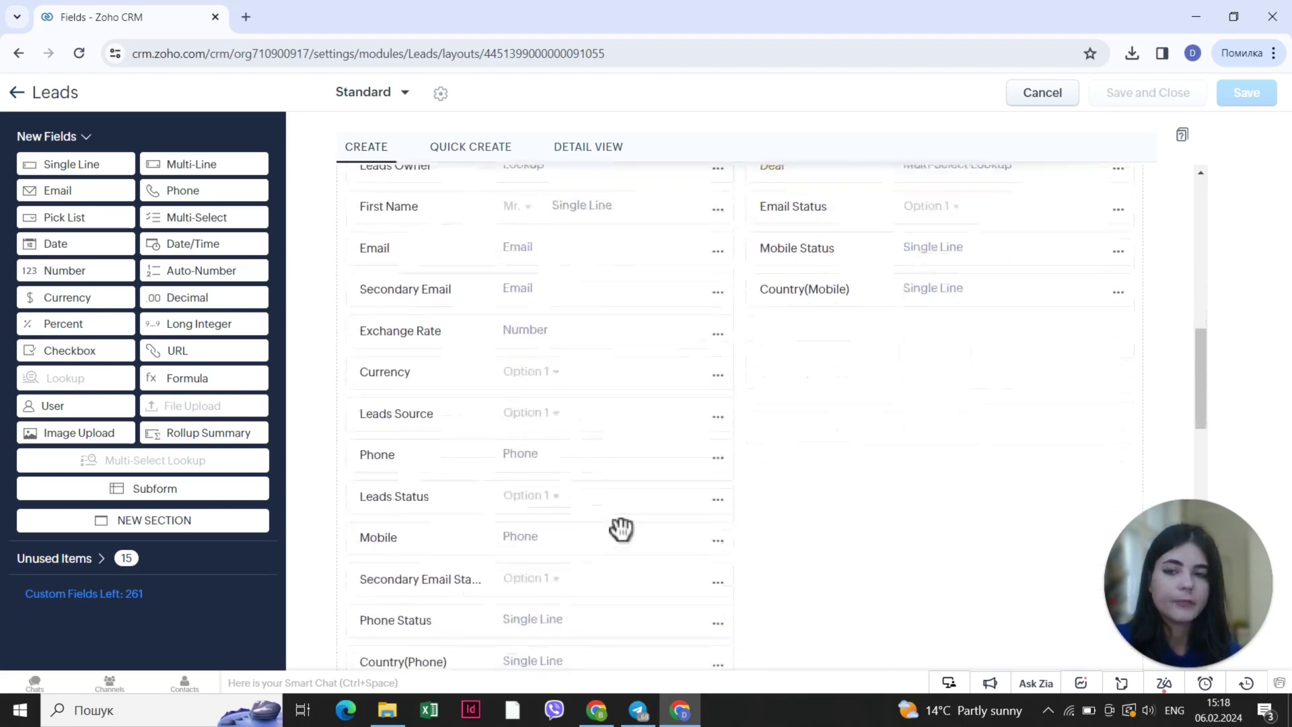
pyautogui.scroll(-4, 620, 529)
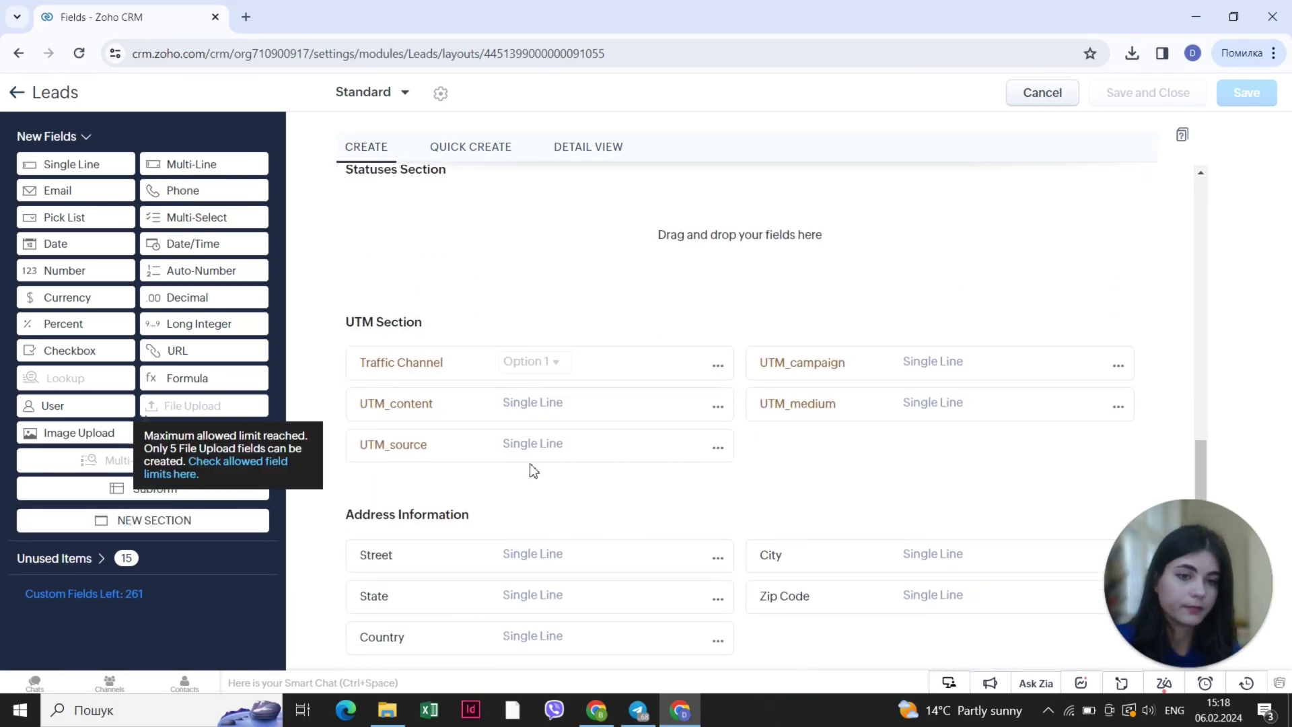
pyautogui.scroll(-3, 528, 471)
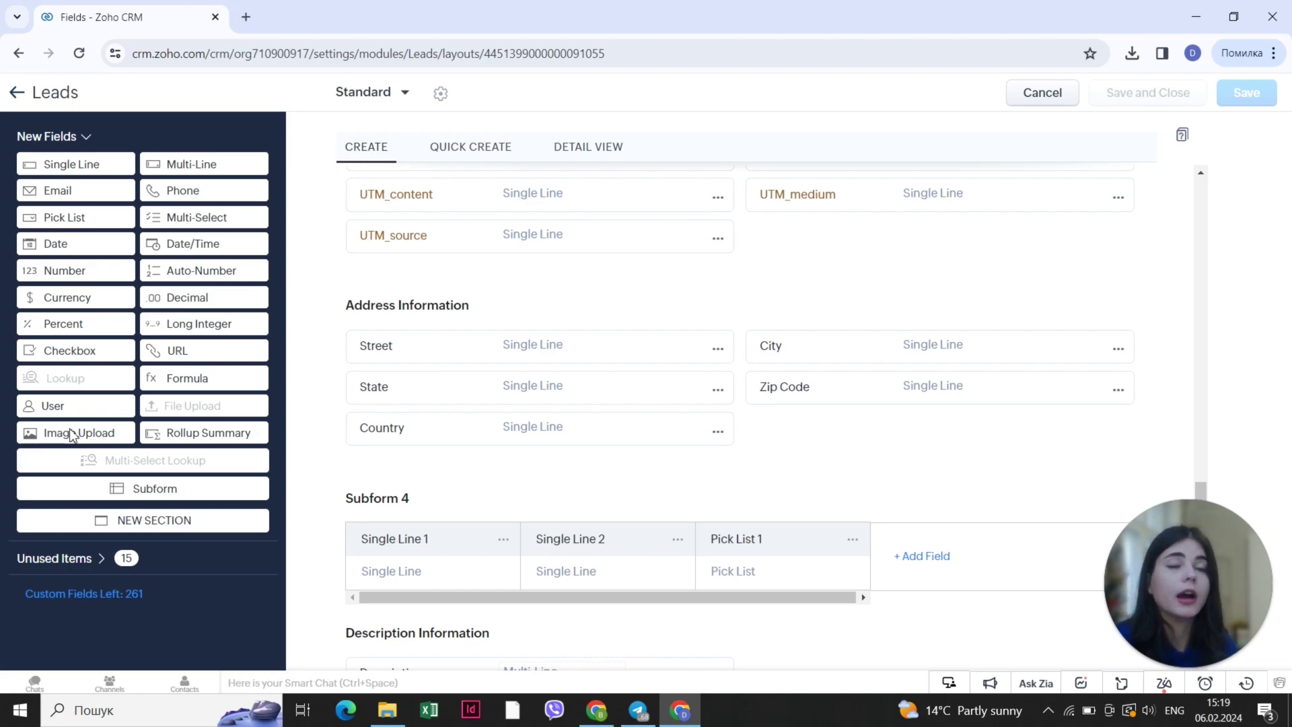
# Drop an Image Upload field (Image Upload 2) beside Country in Address Information, then review the layout
pyautogui.moveTo(72, 434); pyautogui.dragTo(848, 449)
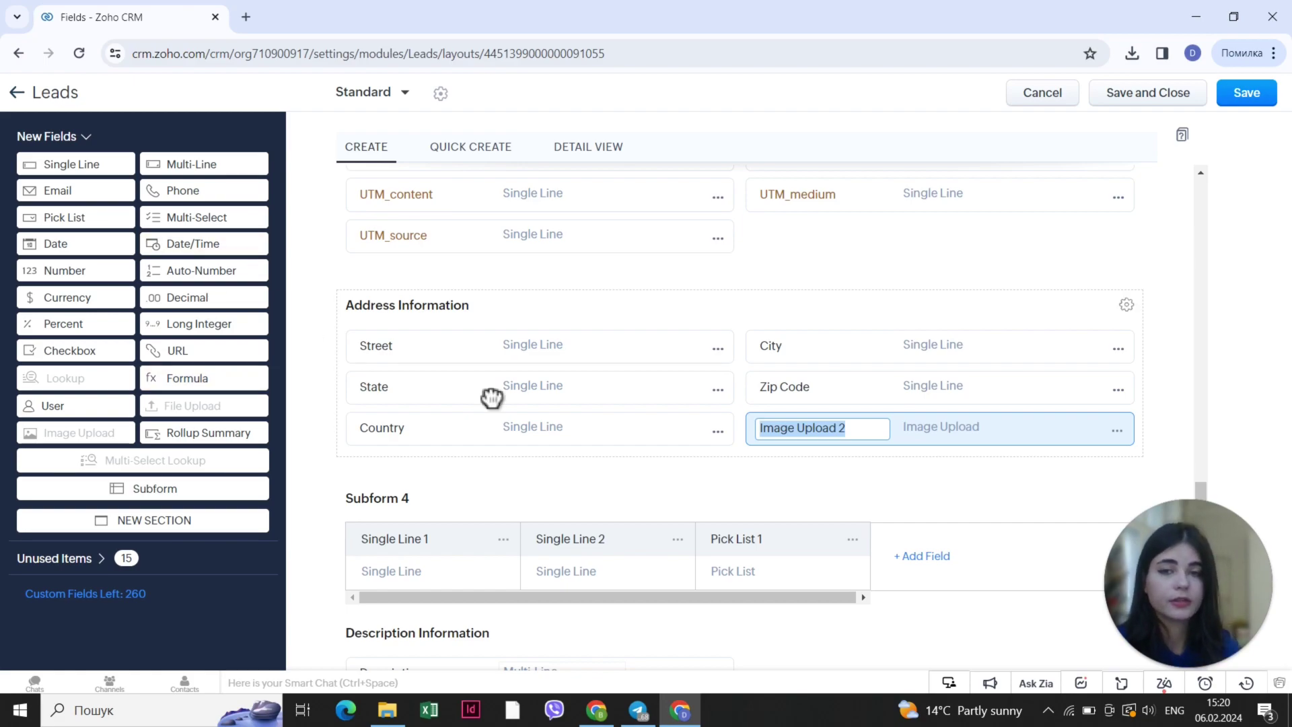
pyautogui.scroll(4, 491, 398)
pyautogui.scroll(-2, 508, 364)
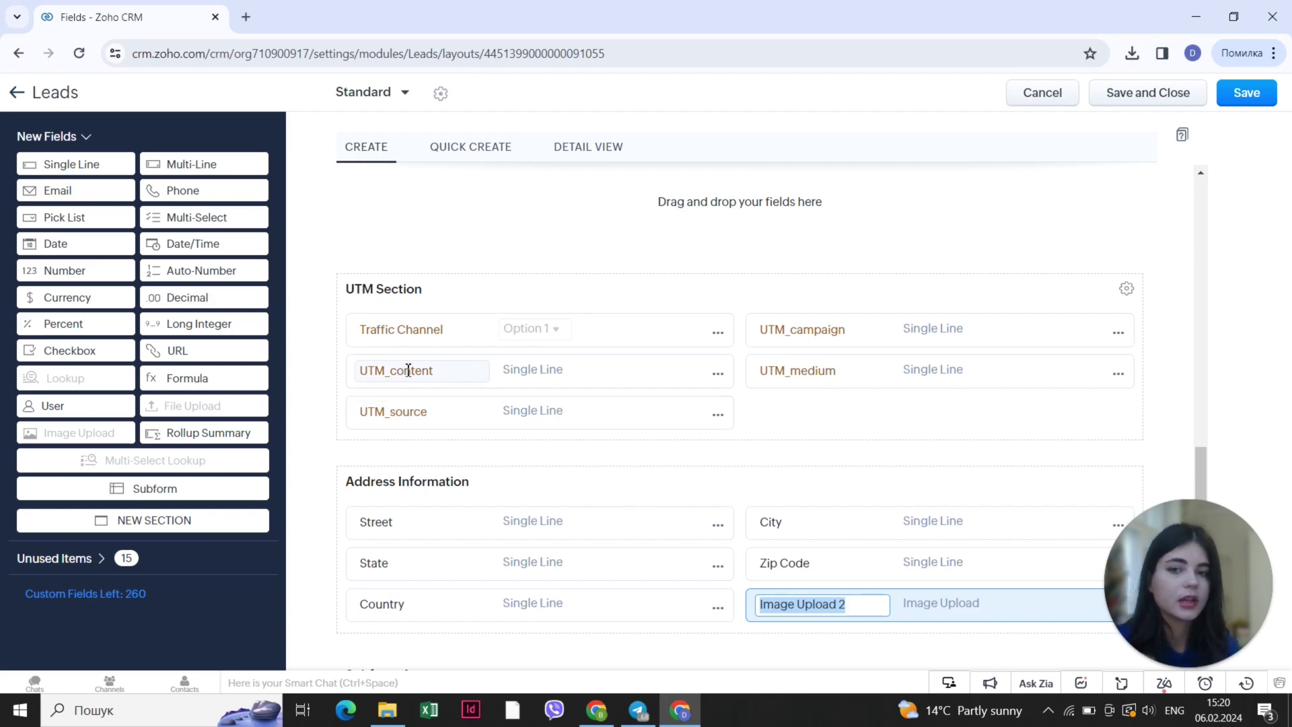
pyautogui.scroll(5, 863, 366)
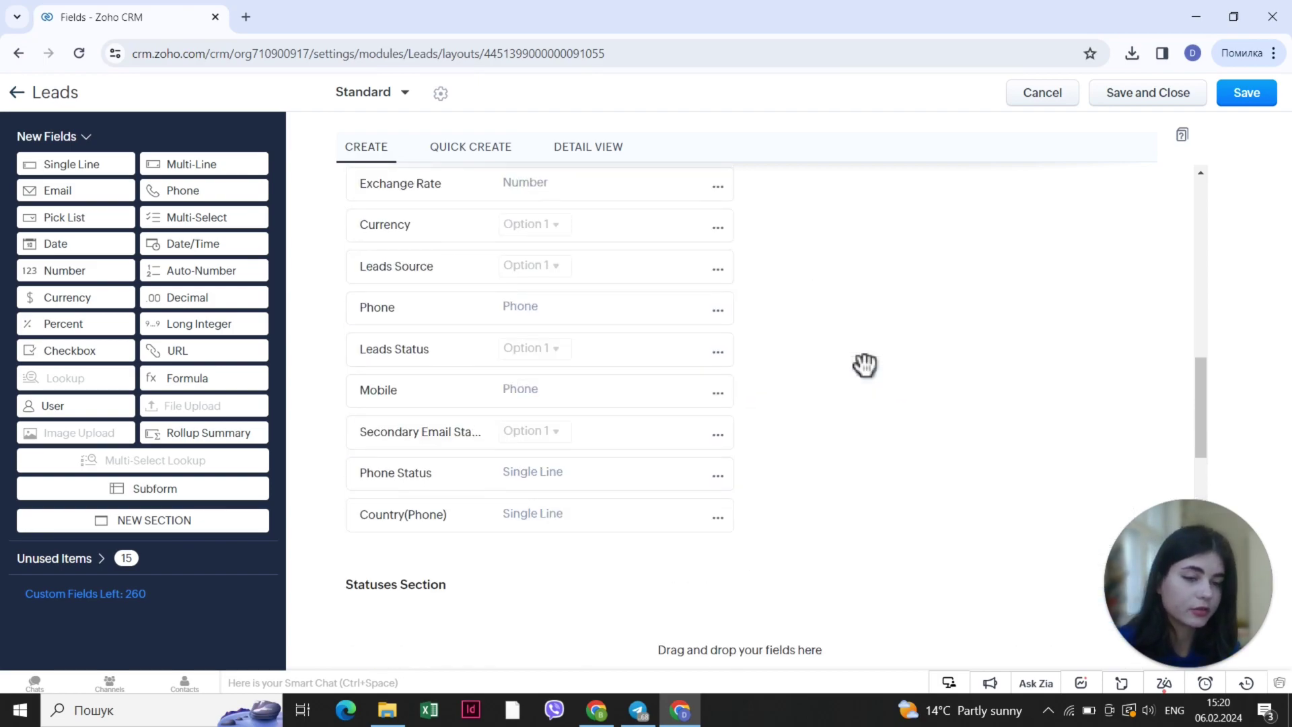
pyautogui.scroll(1, 865, 365)
pyautogui.scroll(8, 856, 361)
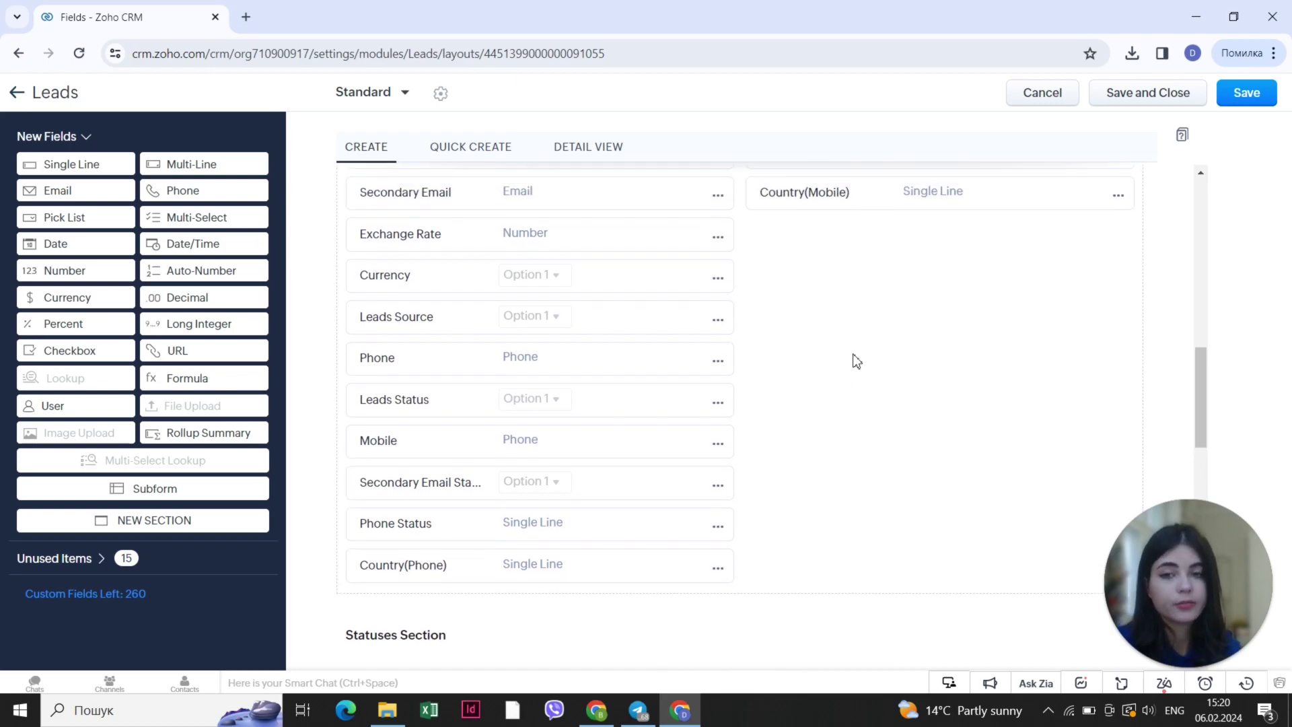
pyautogui.scroll(-10, 856, 362)
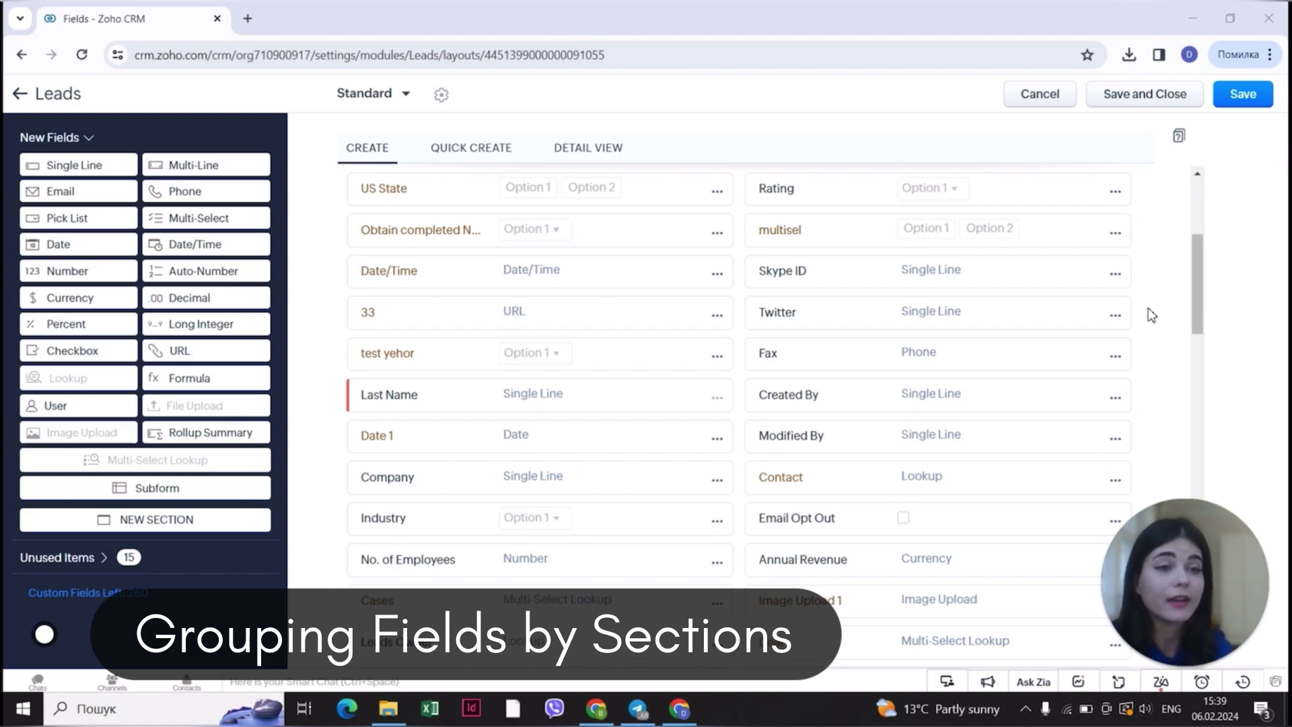
# Commit the Image Upload 2 field label
pyautogui.moveTo(1197, 283); pyautogui.dragTo(1177, 503)
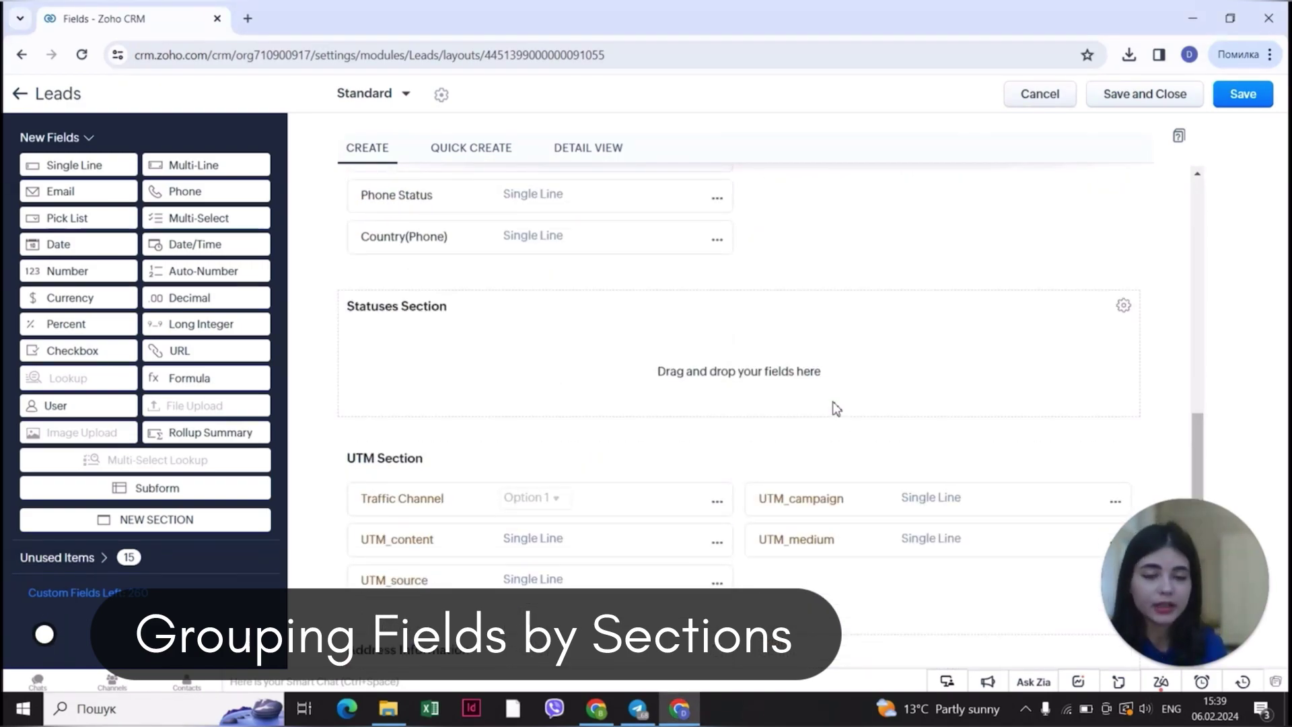
pyautogui.scroll(-7, 833, 404)
pyautogui.click(1235, 333)
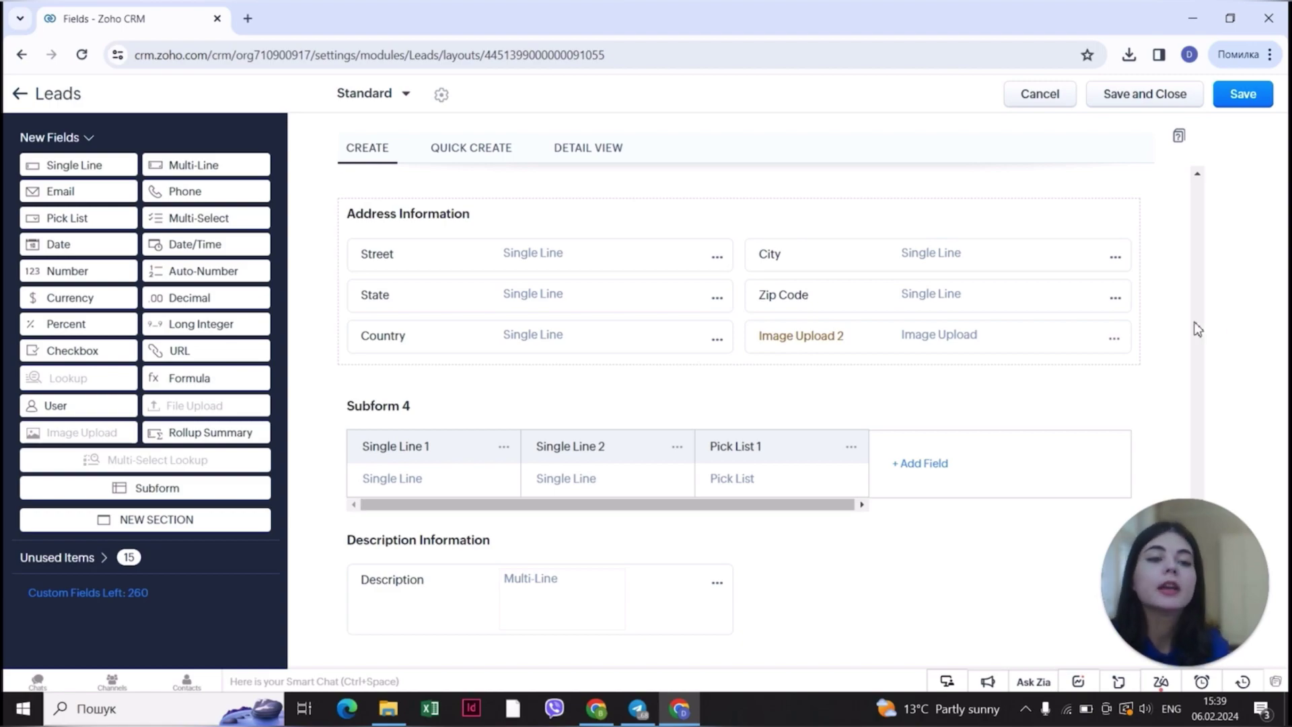
# Add an empty New Section 1 to the Leads layout
pyautogui.scroll(15, 1067, 360)
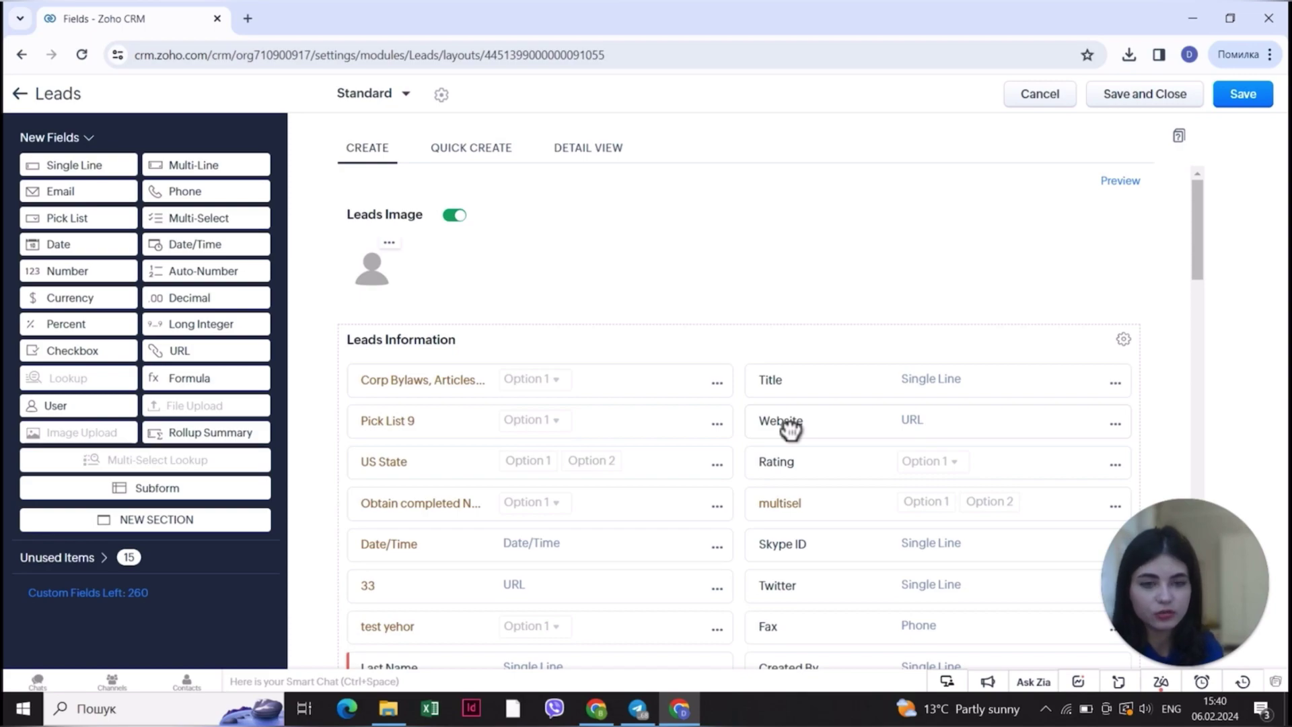
pyautogui.scroll(-2, 787, 425)
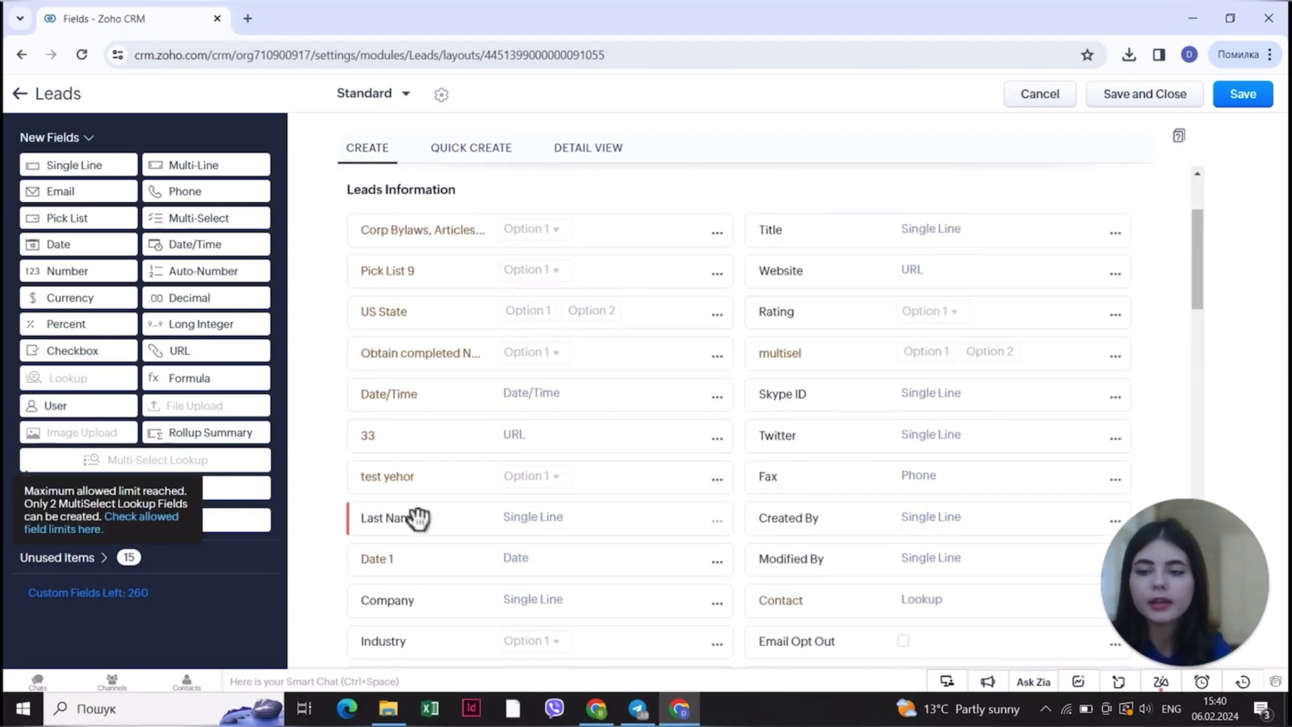
pyautogui.click(259, 532)
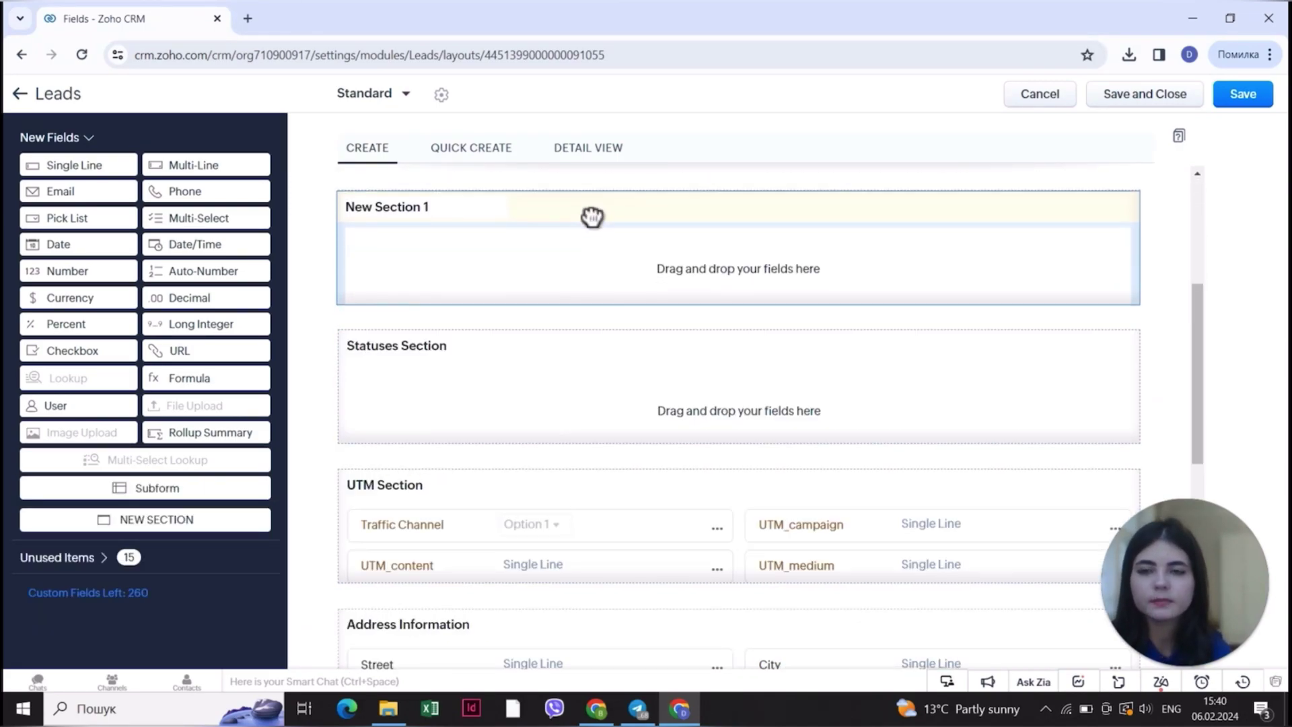
# Rename New Section 1 to 'Contact Info'
pyautogui.click(458, 345)
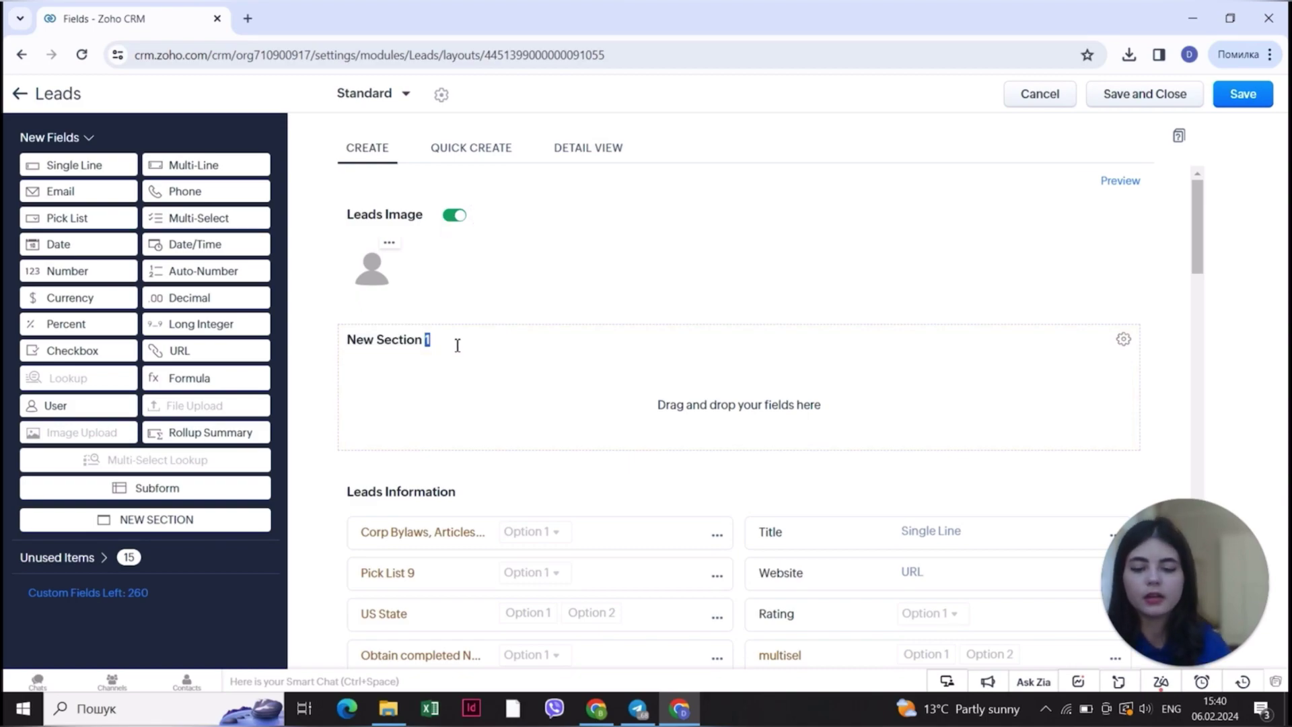
pyautogui.hotkey('ctrl', 'a')
pyautogui.press('BackSpace')
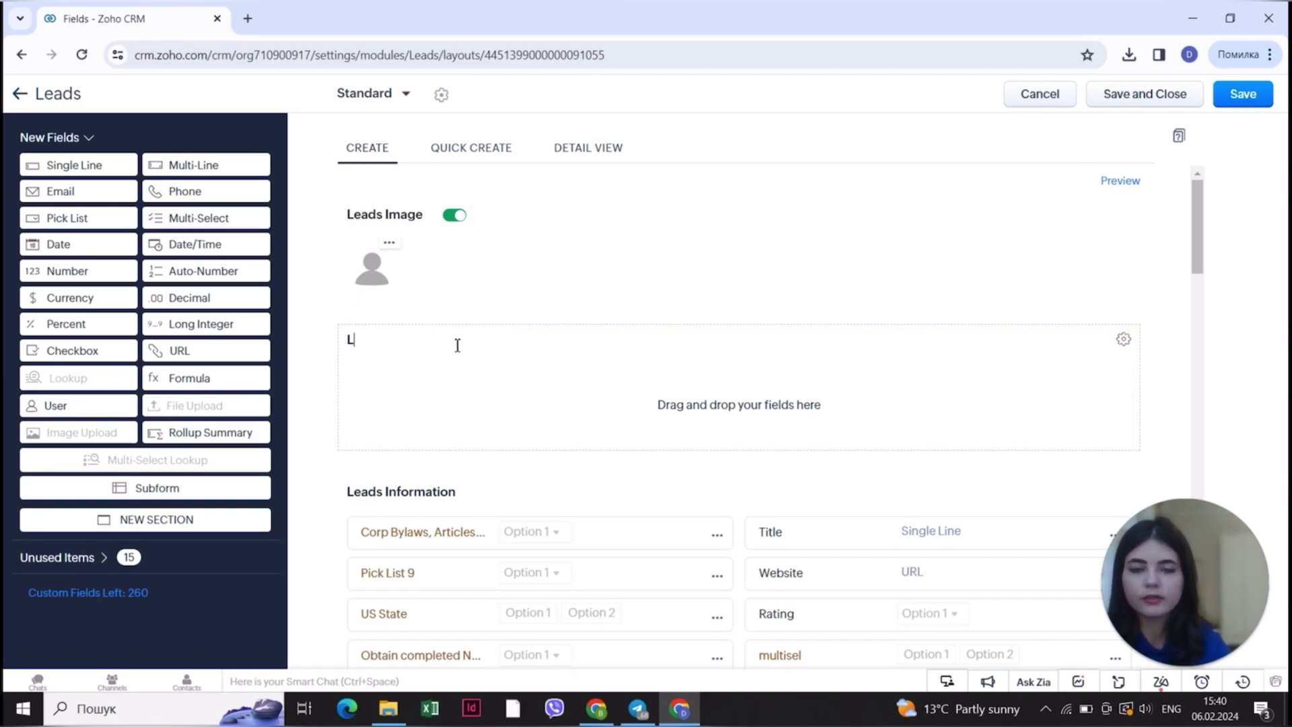
pyautogui.write('L')
pyautogui.press('BackSpace')
pyautogui.write('Contac')
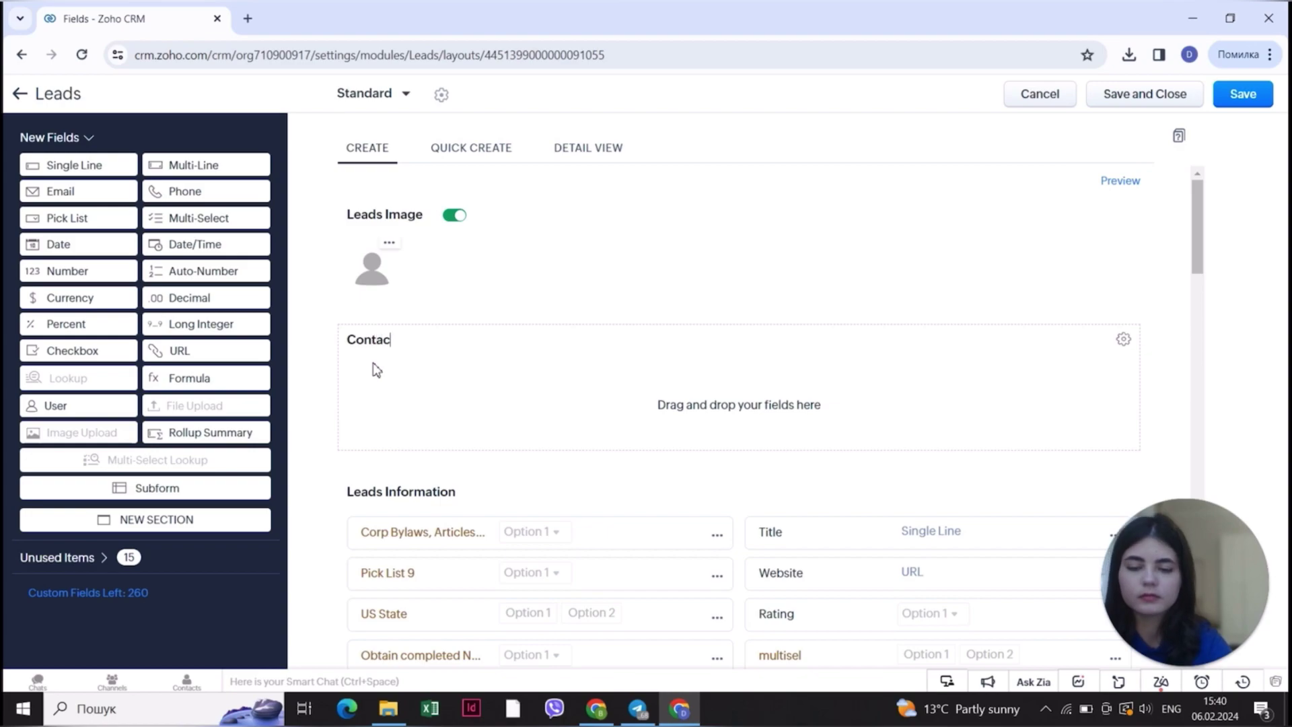
pyautogui.write('t Info')
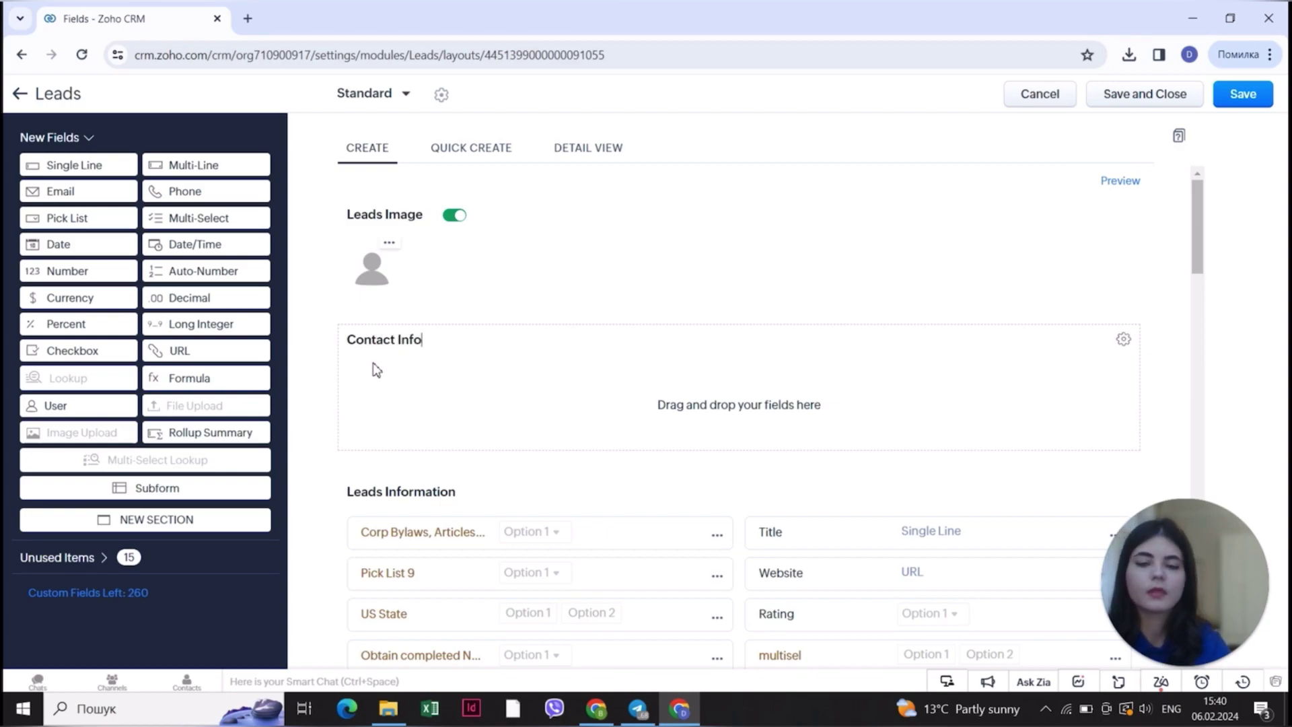
# Scroll through the layout to locate the Phone, Mobile and Email fields
pyautogui.scroll(-3, 356, 439)
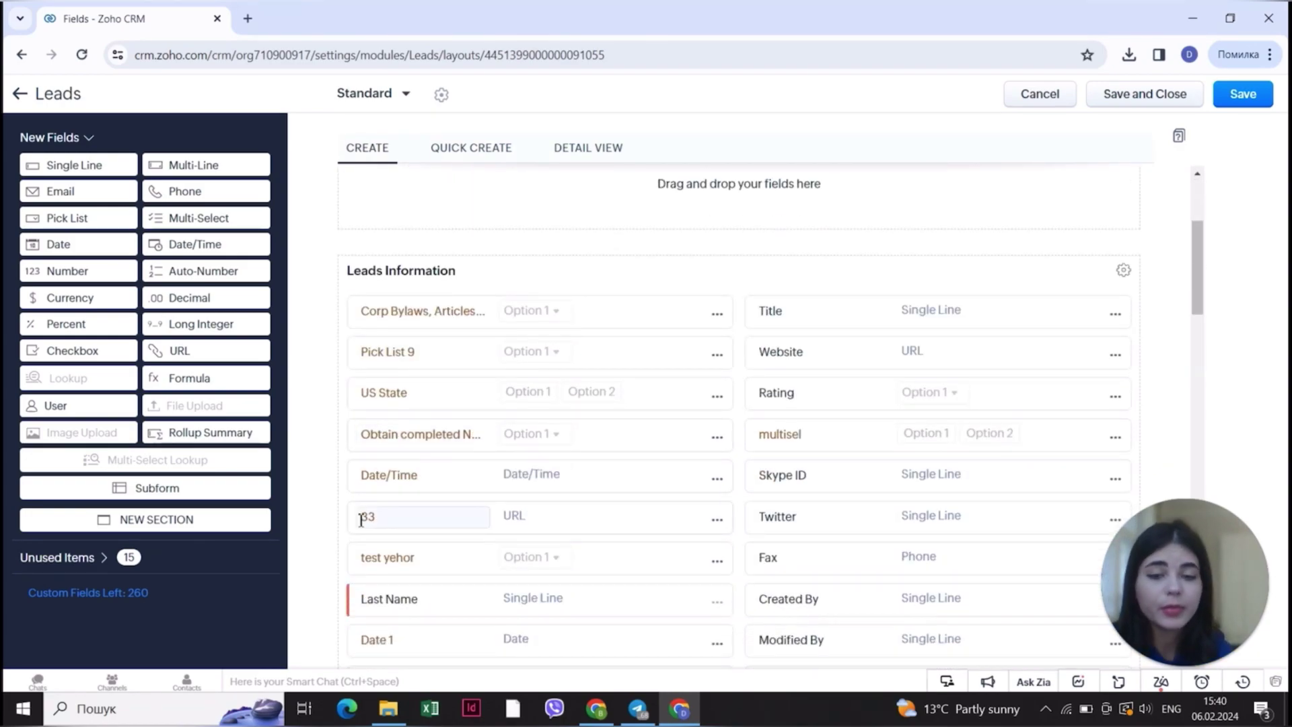
pyautogui.scroll(-3, 361, 515)
pyautogui.scroll(-1, 361, 520)
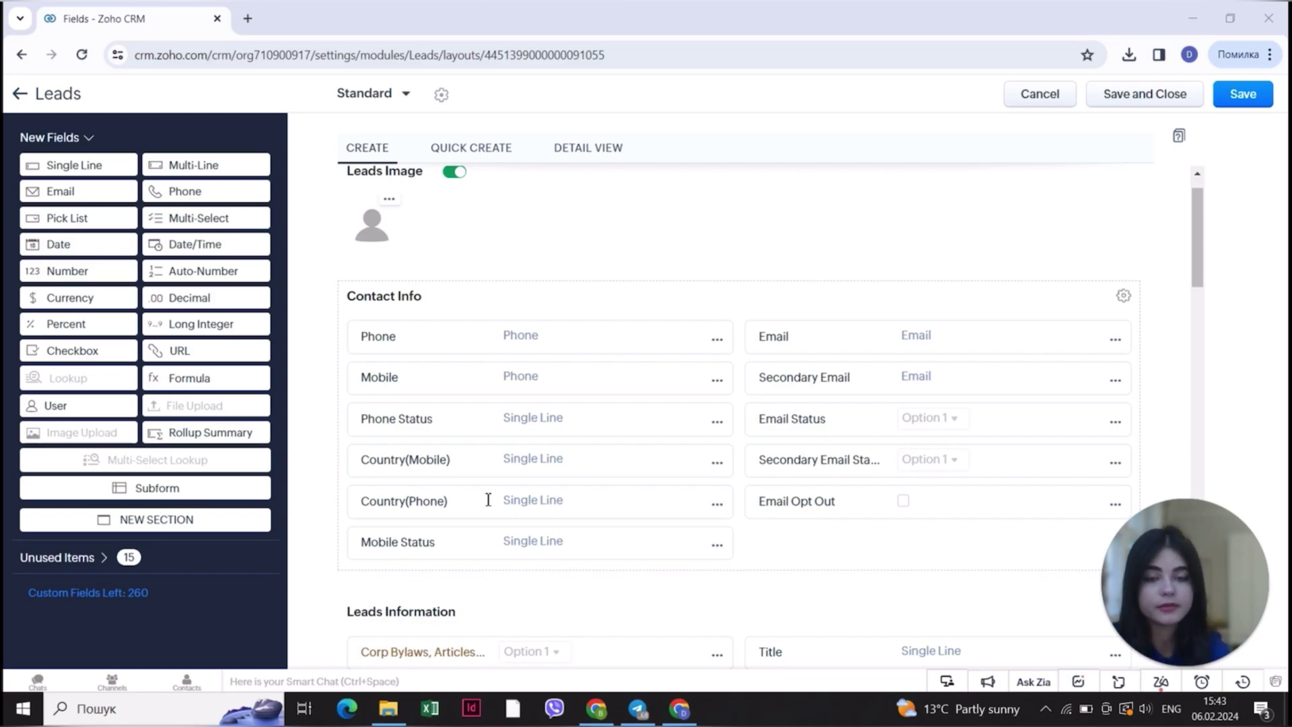
pyautogui.scroll(-5, 486, 499)
pyautogui.scroll(5, 591, 487)
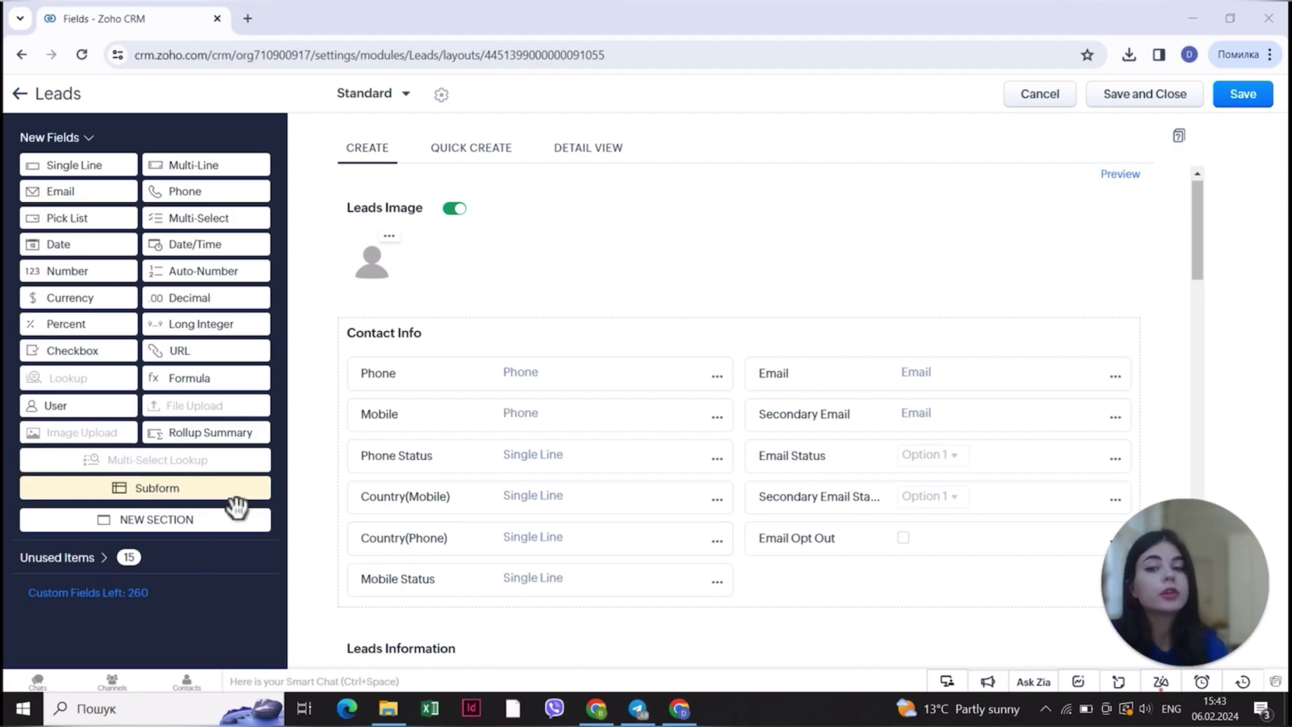
pyautogui.scroll(-2, 418, 527)
# Add a new section to the Leads layout and title it 'Record Info'
pyautogui.moveTo(188, 522); pyautogui.dragTo(586, 542)
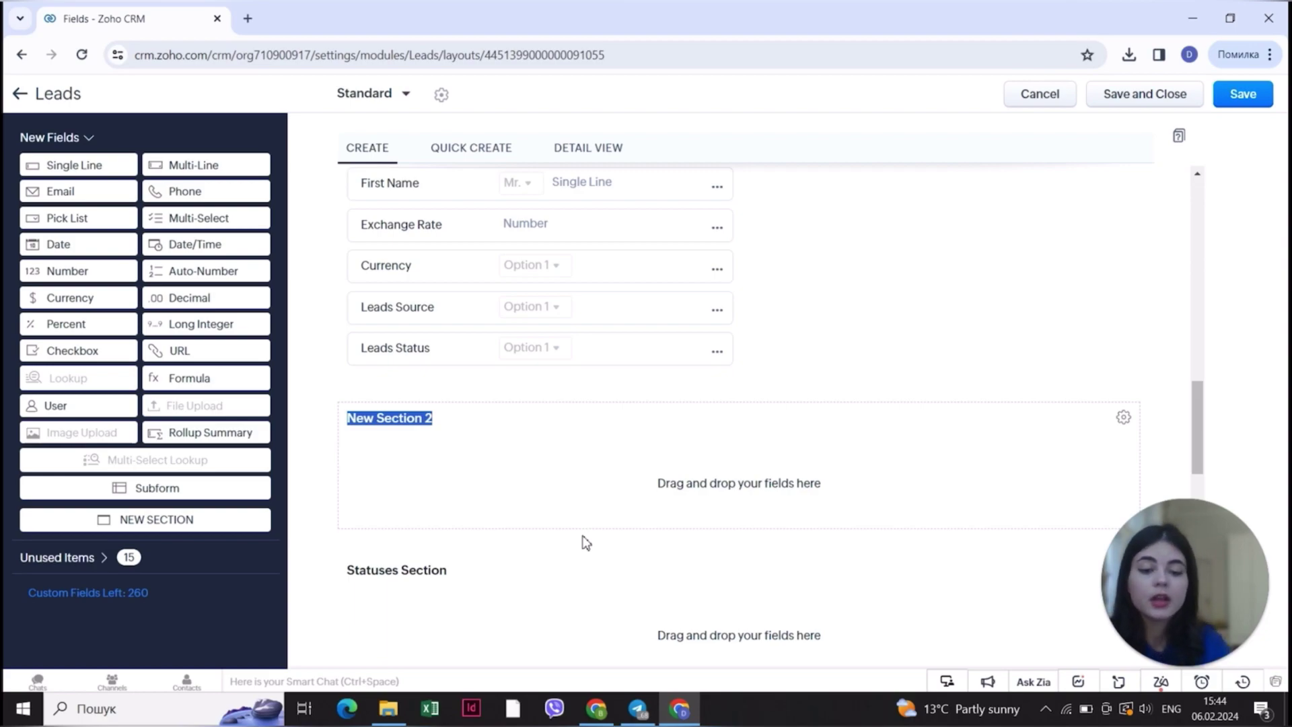
pyautogui.press('BackSpace')
pyautogui.write('Rec')
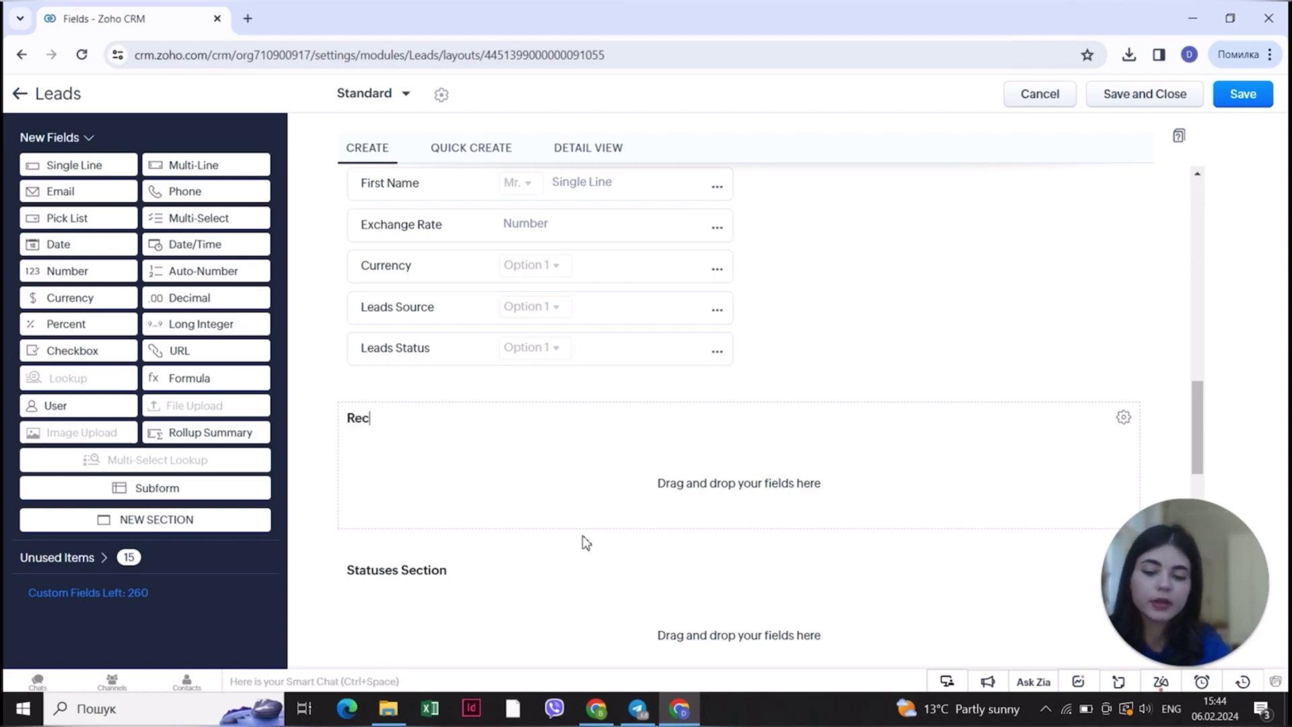
pyautogui.write('ord Inf')
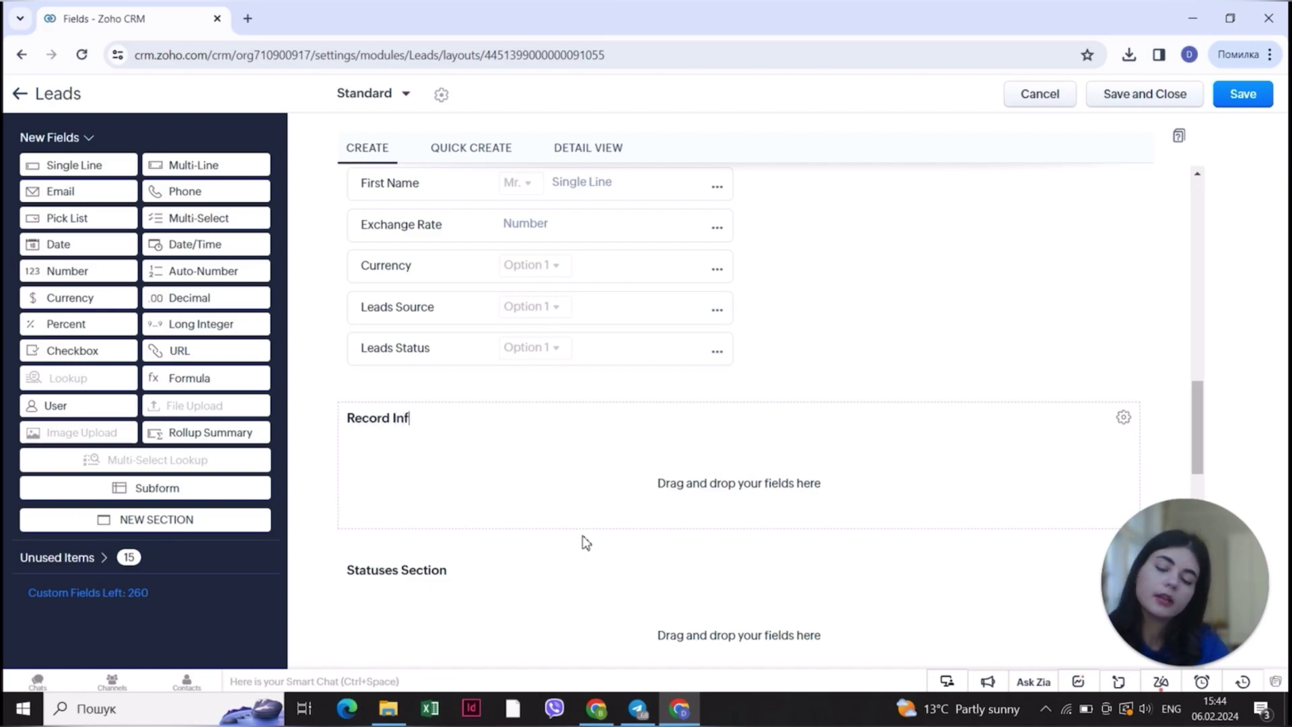
pyautogui.write('o')
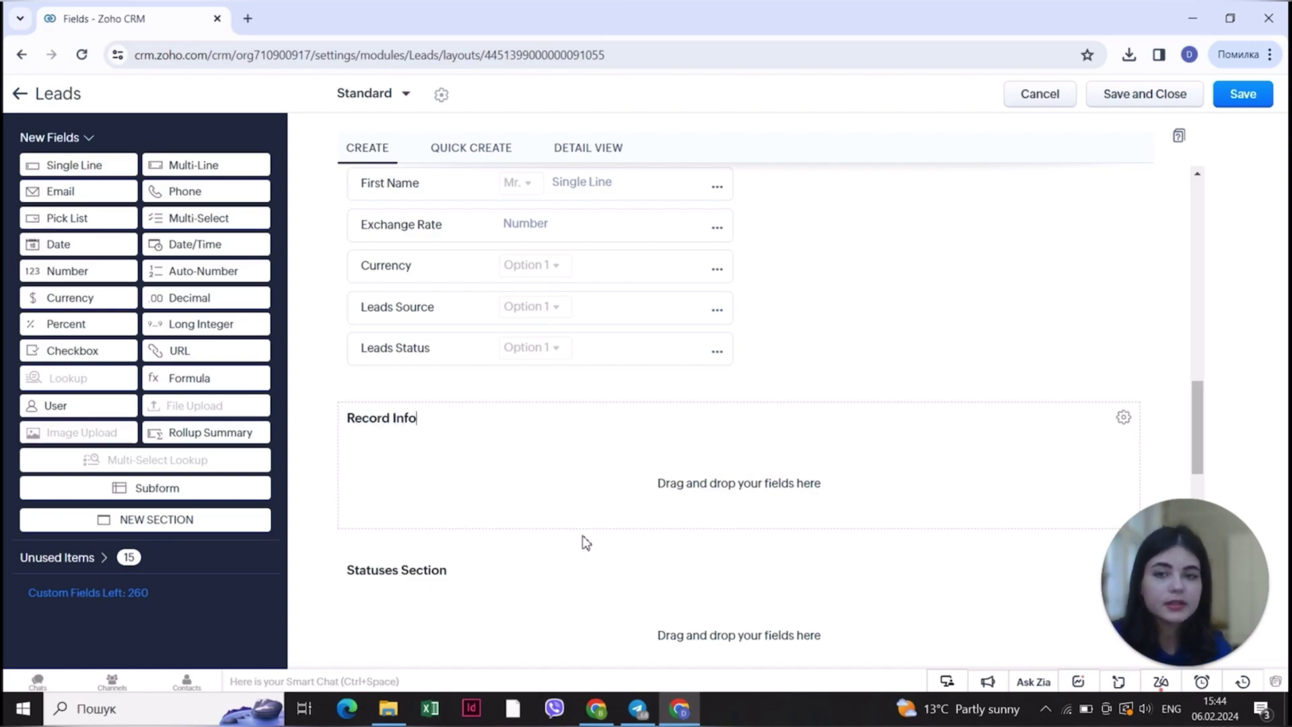
# Move Leads Source, Leads Status, Currency, Exchange Rate, Leads Owner, Created By and other fields into Record Info
pyautogui.moveTo(402, 317); pyautogui.dragTo(405, 452)
pyautogui.moveTo(425, 322); pyautogui.dragTo(433, 463)
pyautogui.moveTo(416, 269); pyautogui.dragTo(444, 471)
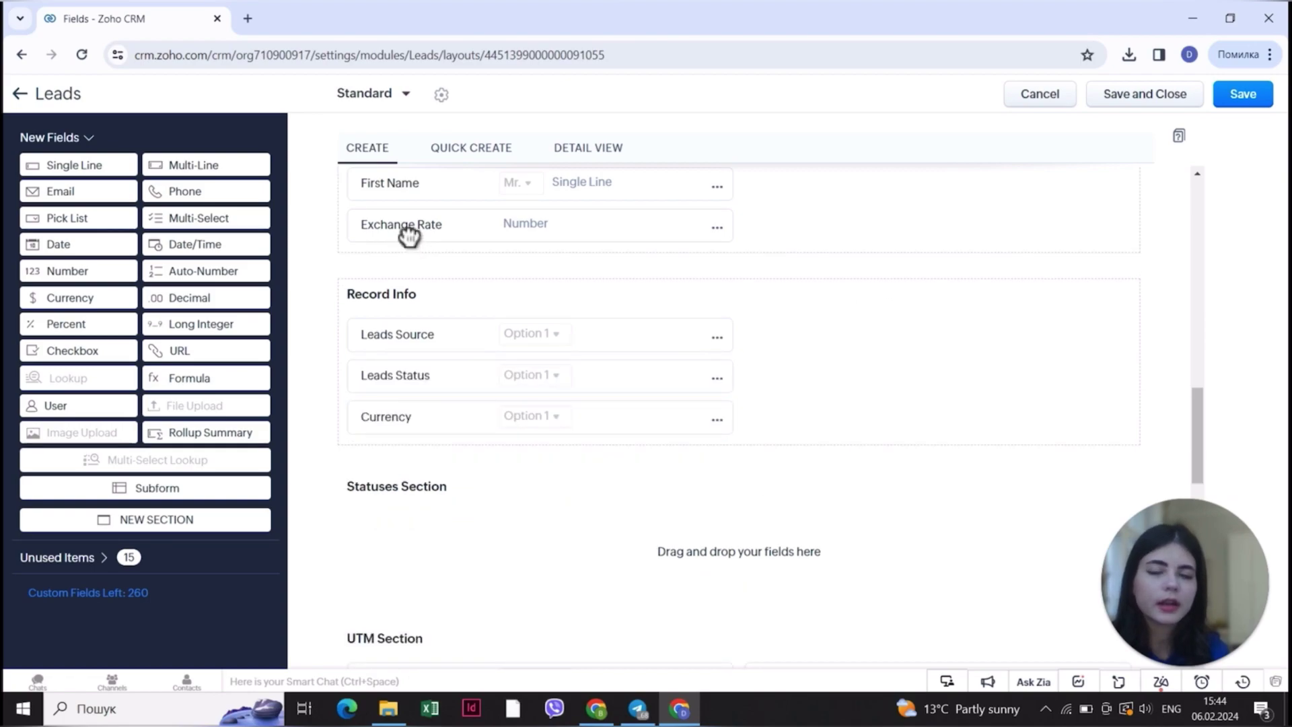
pyautogui.moveTo(408, 235); pyautogui.dragTo(428, 463)
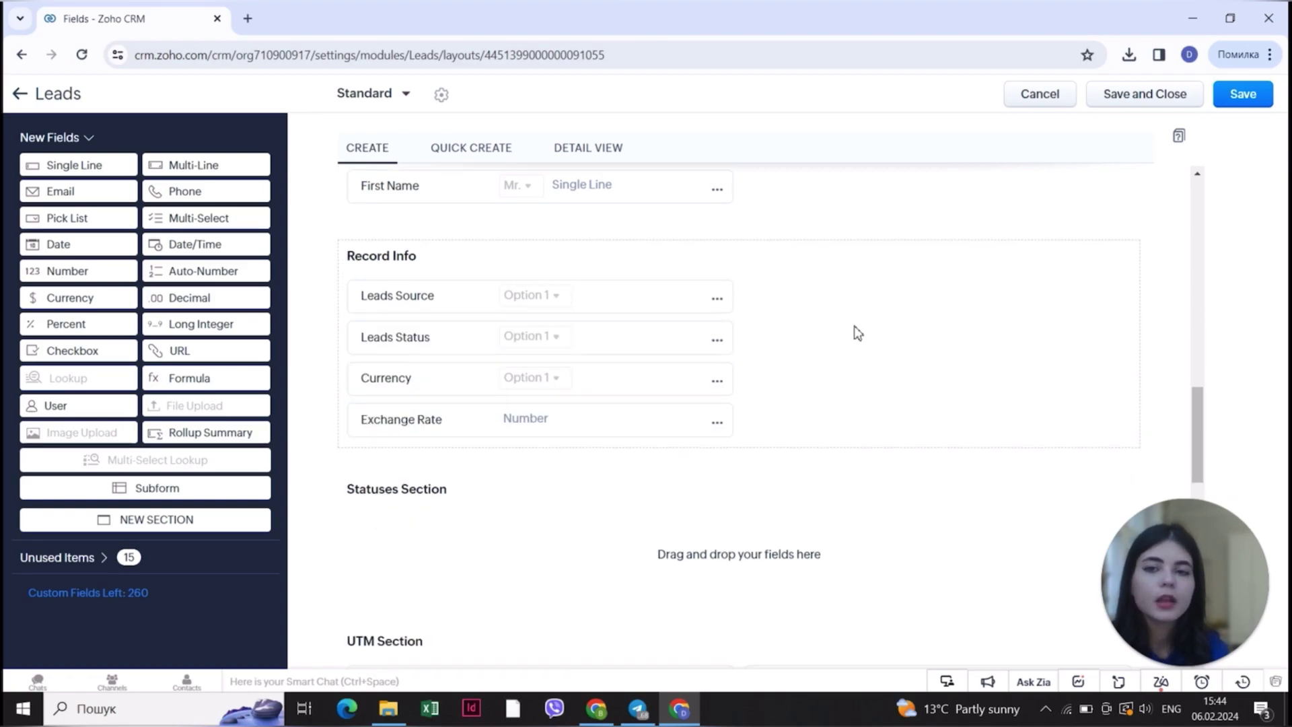
pyautogui.scroll(3, 858, 332)
pyautogui.moveTo(529, 329); pyautogui.dragTo(476, 544)
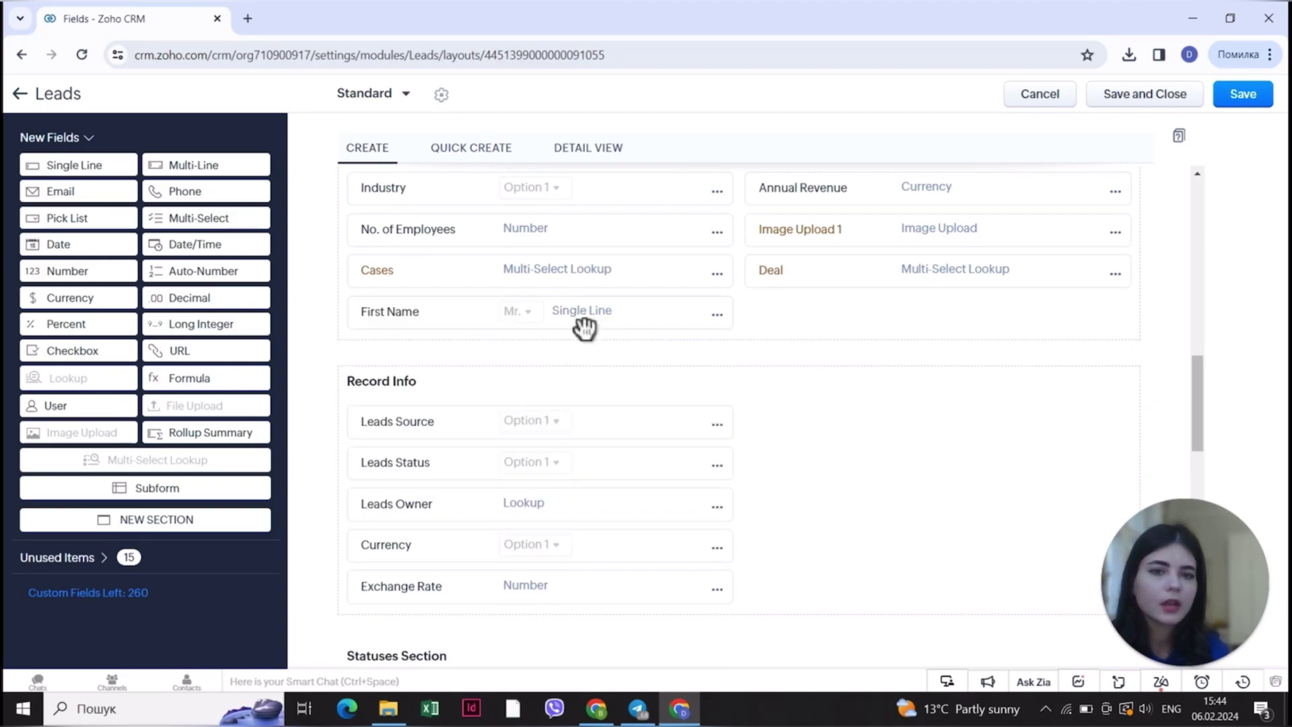
pyautogui.scroll(3, 584, 328)
pyautogui.moveTo(810, 236); pyautogui.dragTo(822, 583)
pyautogui.moveTo(785, 224); pyautogui.dragTo(796, 628)
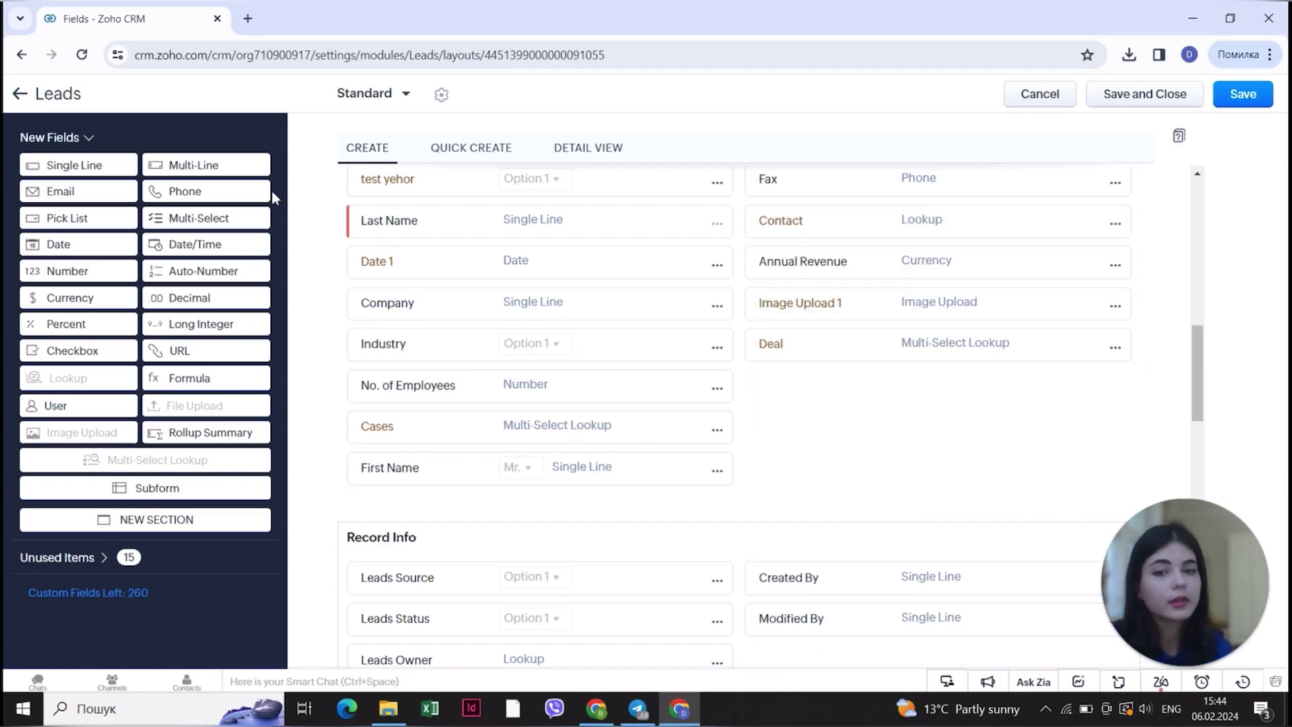
pyautogui.scroll(-3, 631, 459)
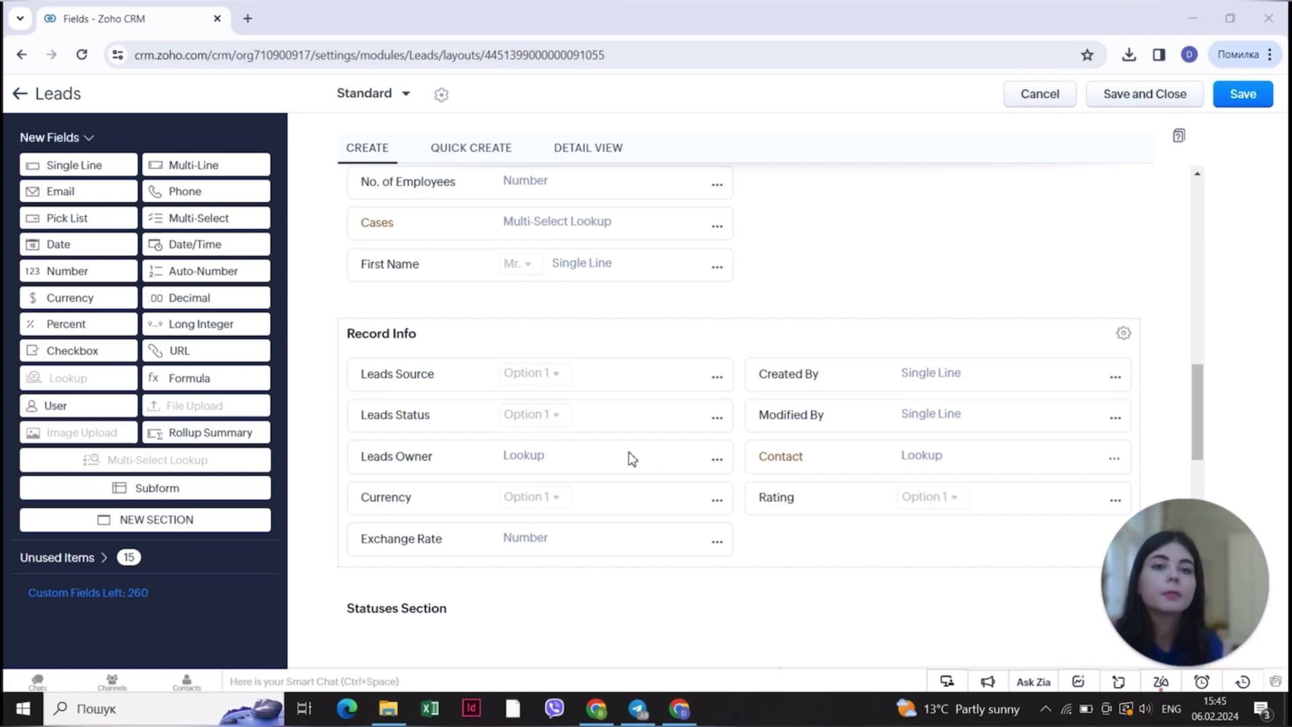
# Scroll the layout past Address Information, Subform 4 and Visit Summary, then back to Leads Information
pyautogui.scroll(5, 607, 302)
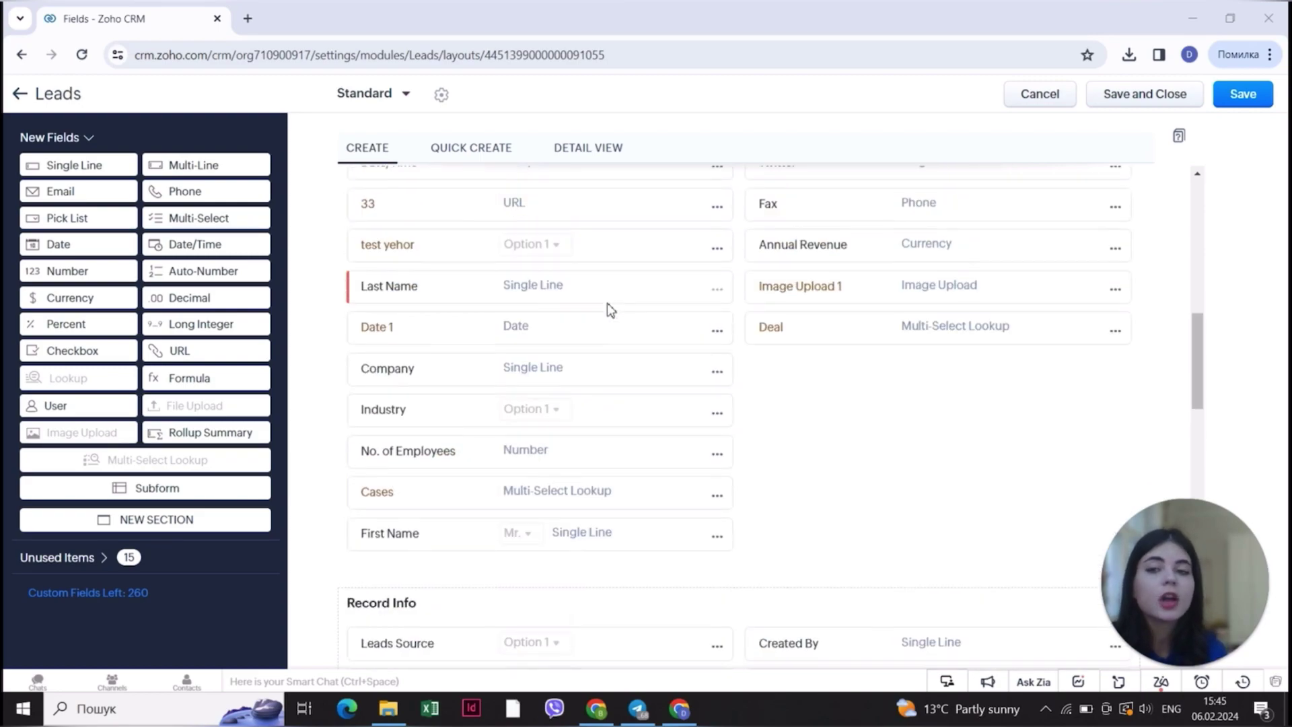
pyautogui.scroll(1, 737, 344)
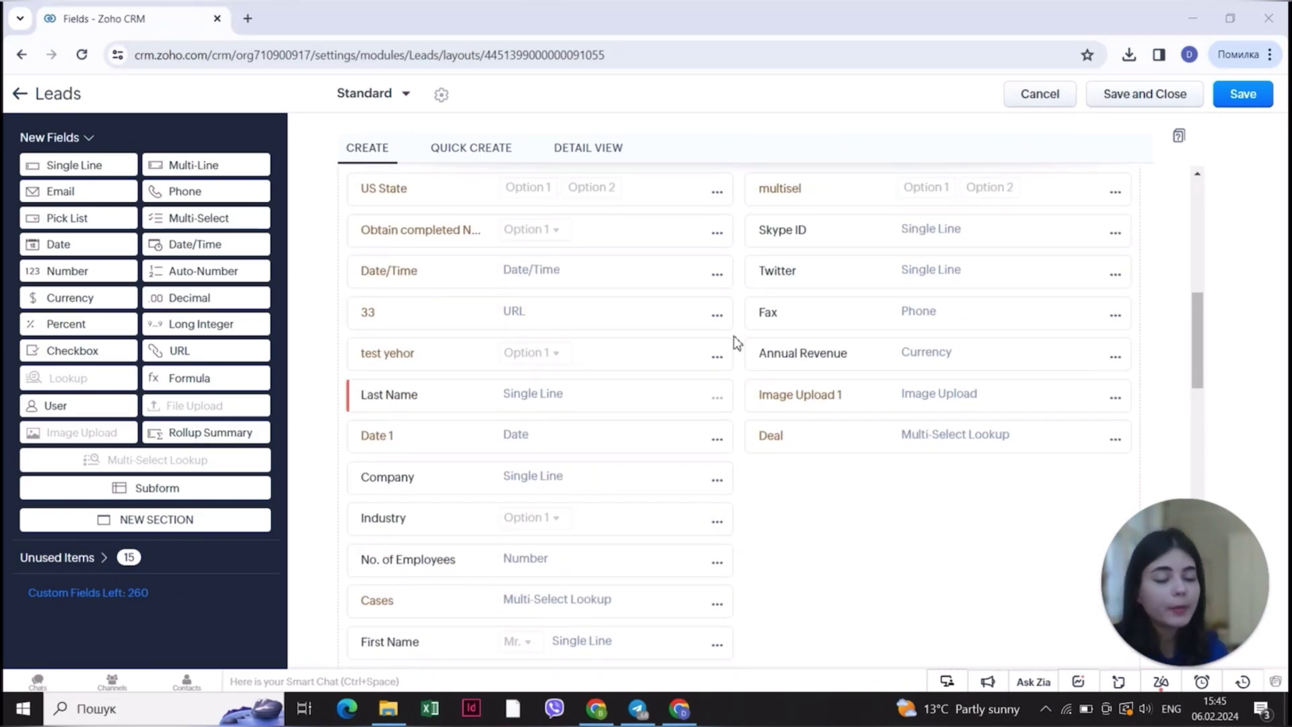
pyautogui.scroll(-1, 737, 343)
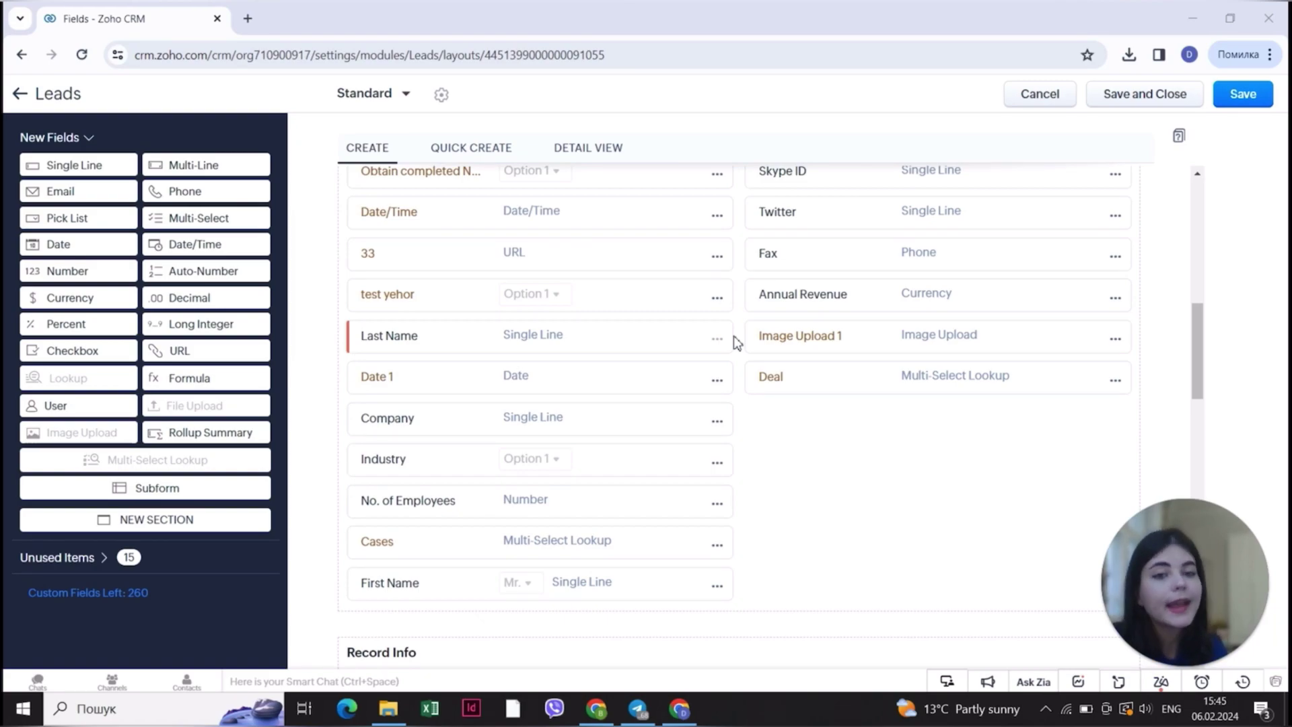
pyautogui.scroll(1, 735, 341)
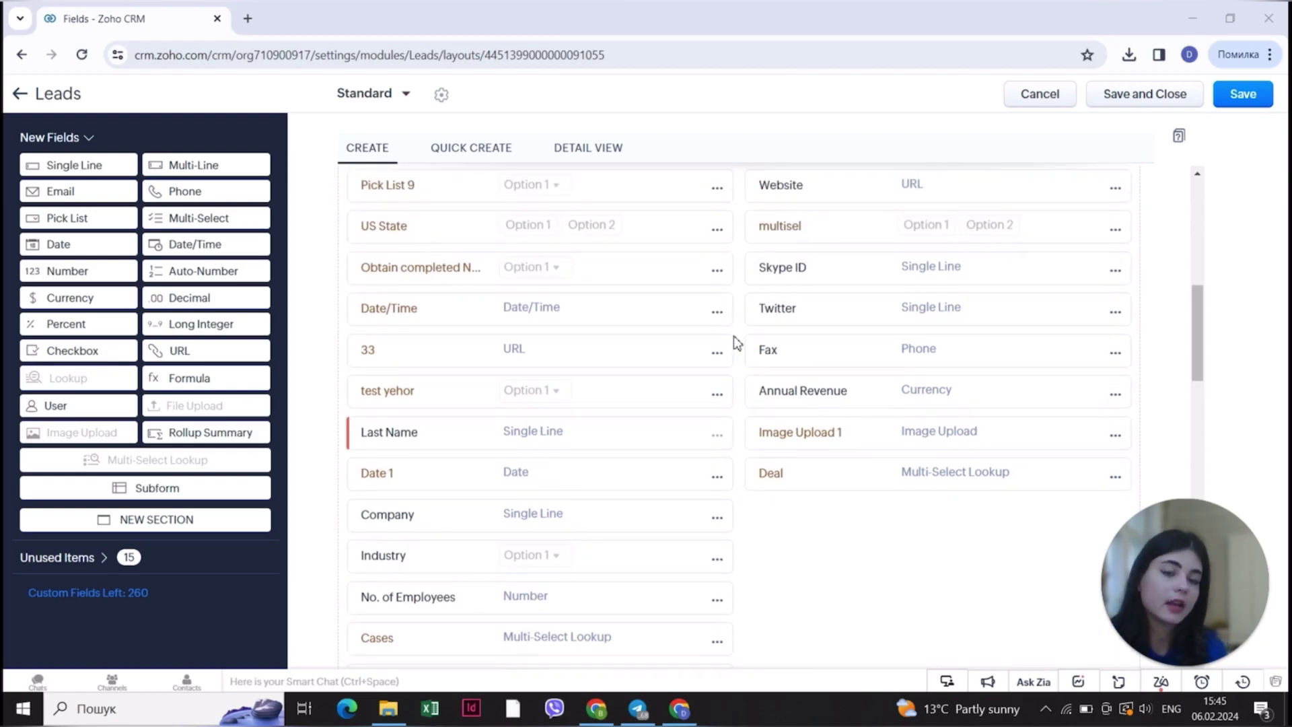
pyautogui.scroll(-1, 537, 375)
pyautogui.scroll(3, 541, 379)
pyautogui.scroll(-2, 540, 379)
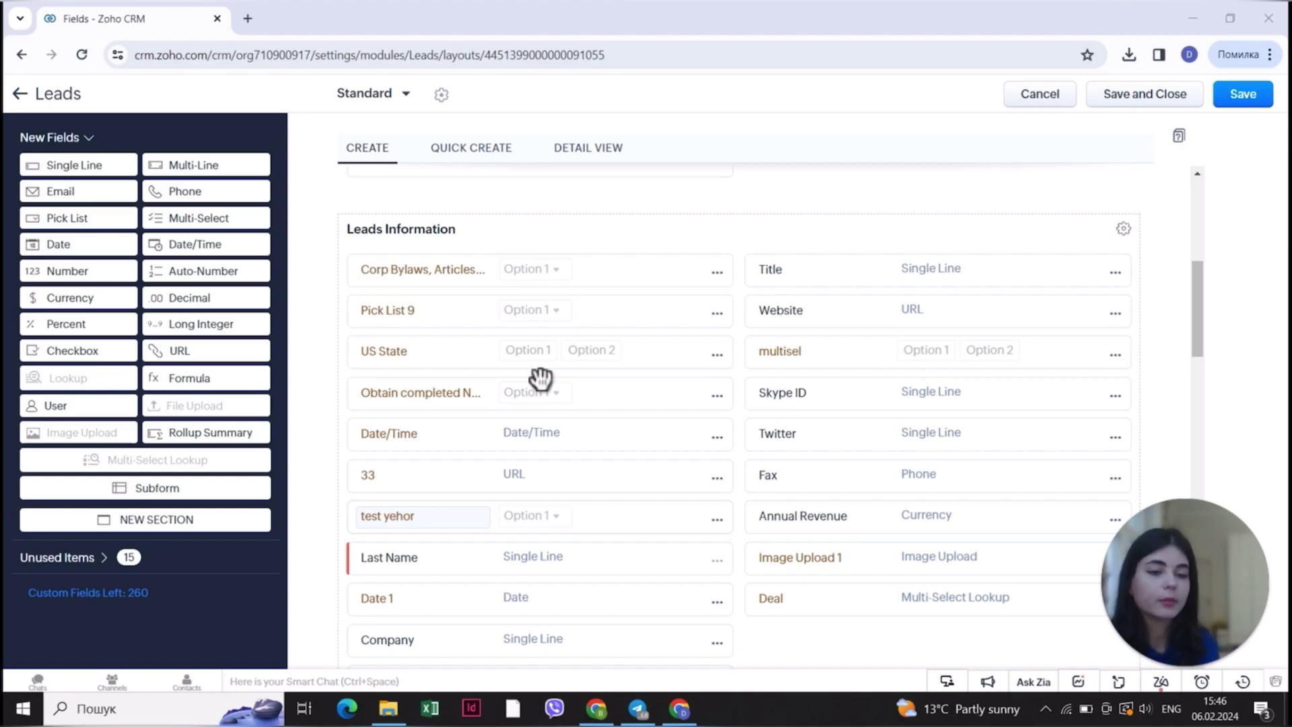
pyautogui.scroll(-15, 541, 379)
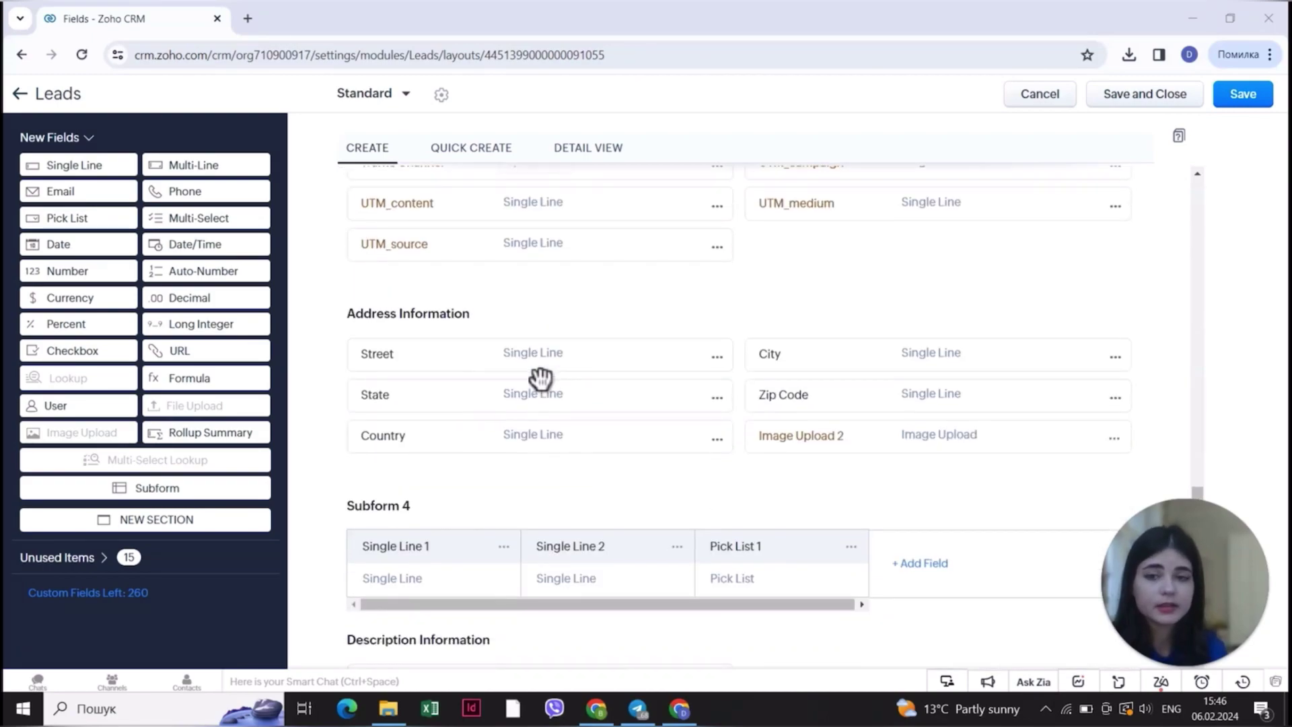
pyautogui.scroll(3, 361, 378)
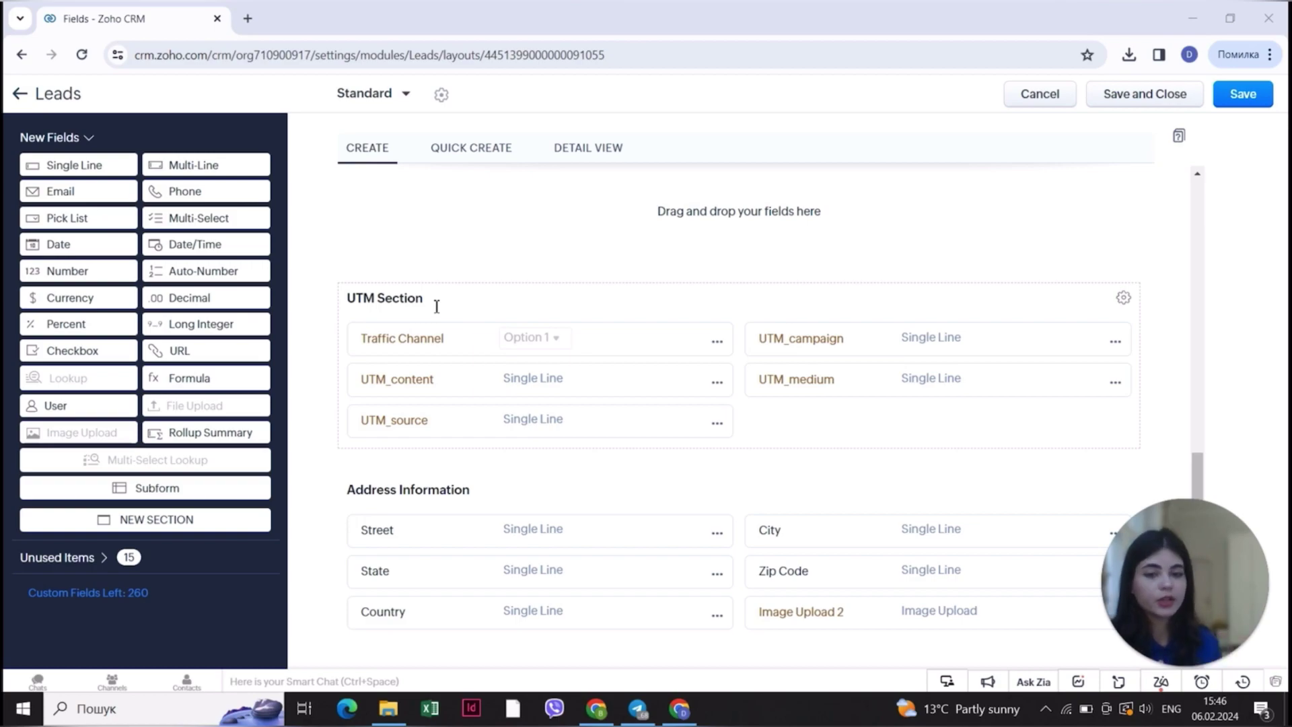
pyautogui.scroll(-3, 522, 559)
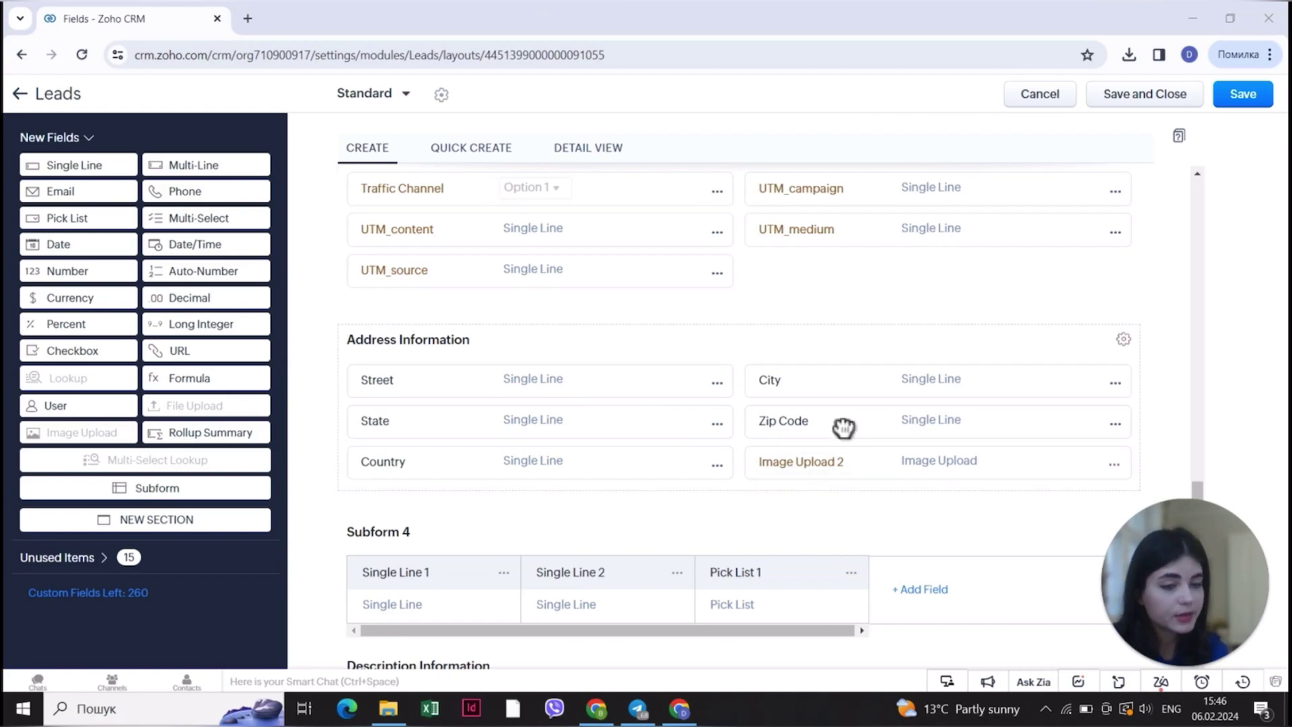
pyautogui.scroll(-5, 611, 465)
pyautogui.scroll(-1, 607, 560)
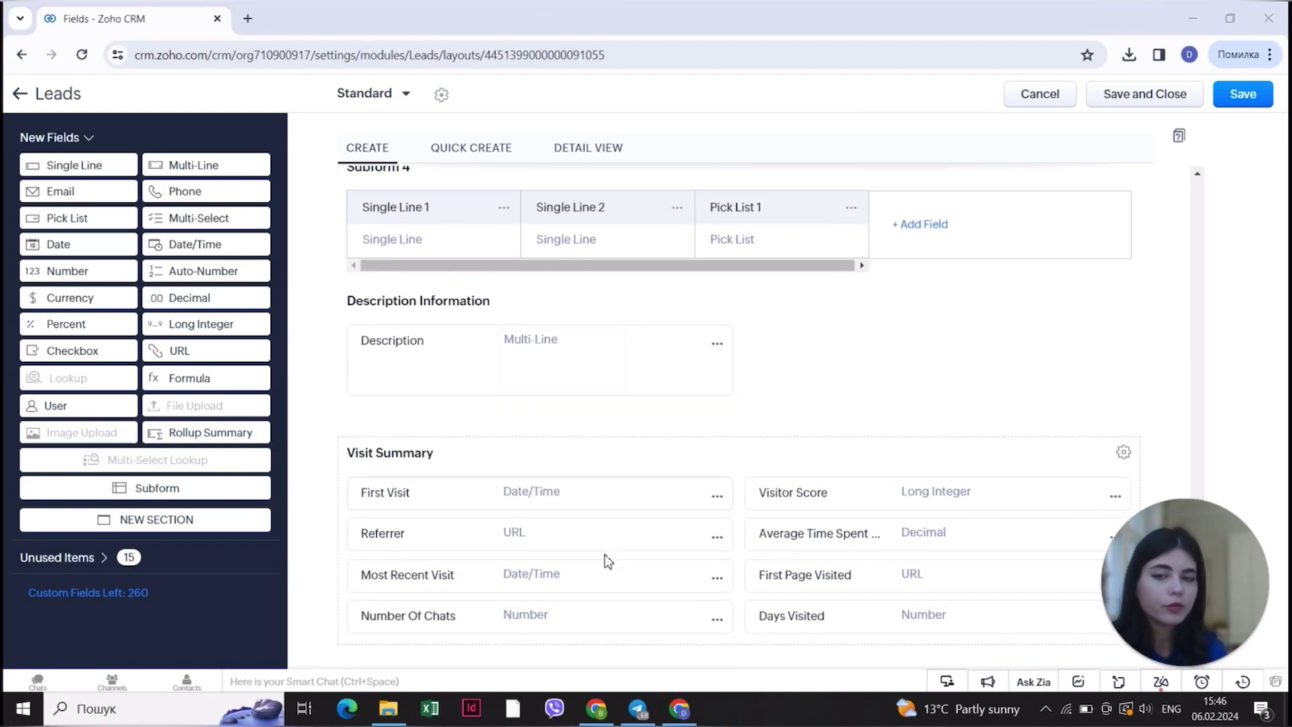
pyautogui.scroll(-1, 693, 455)
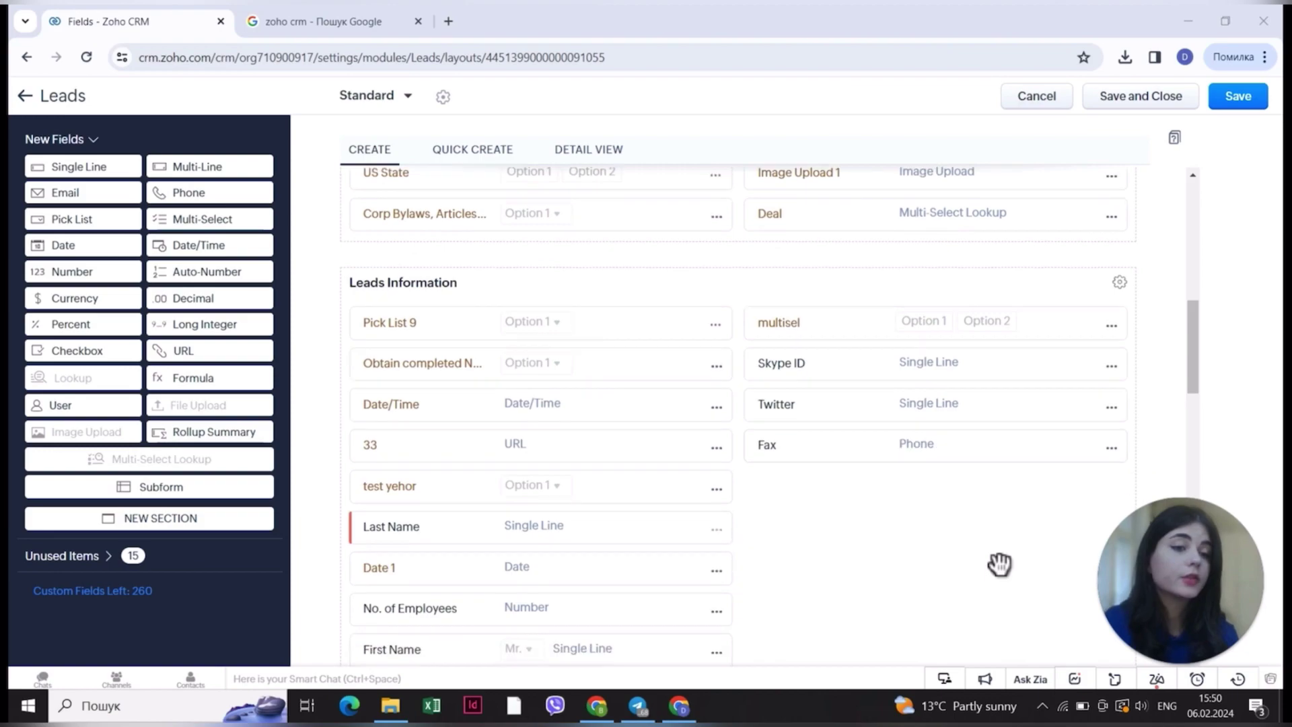
# Remove the Skype ID, Twitter and Fax fields from the Leads layout
pyautogui.scroll(-1, 1001, 563)
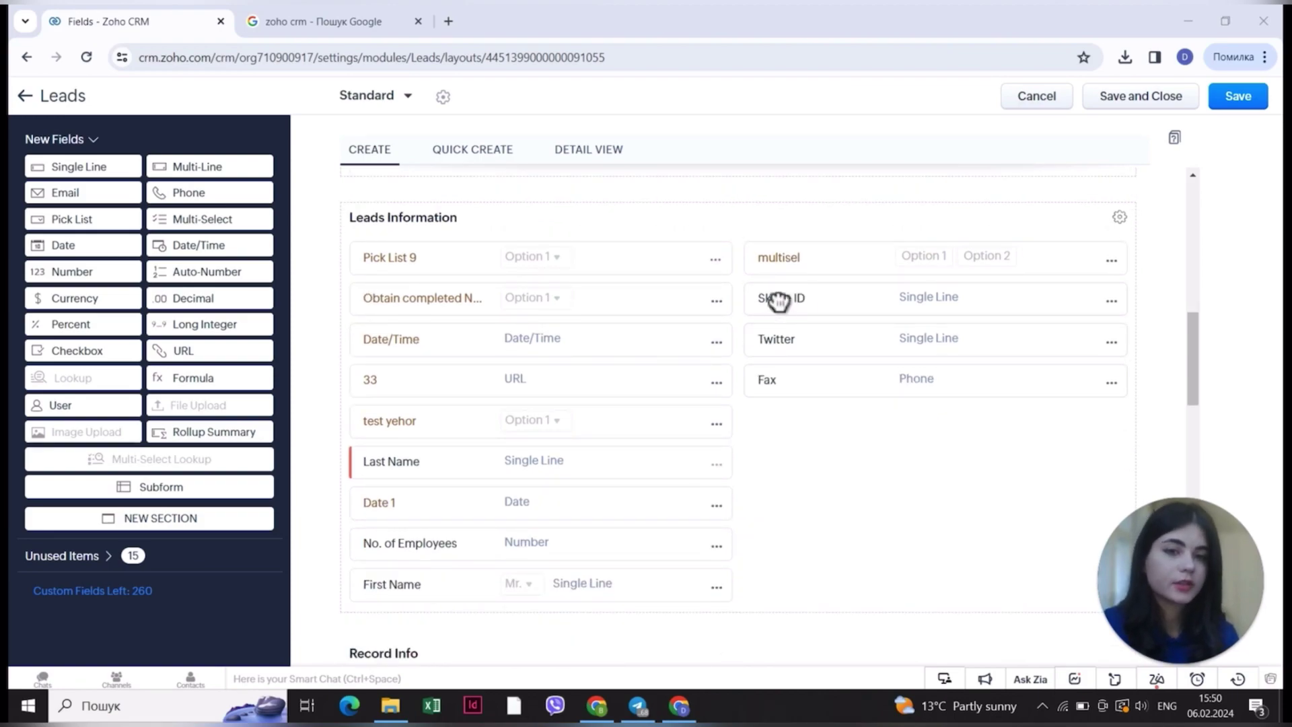
pyautogui.click(1110, 301)
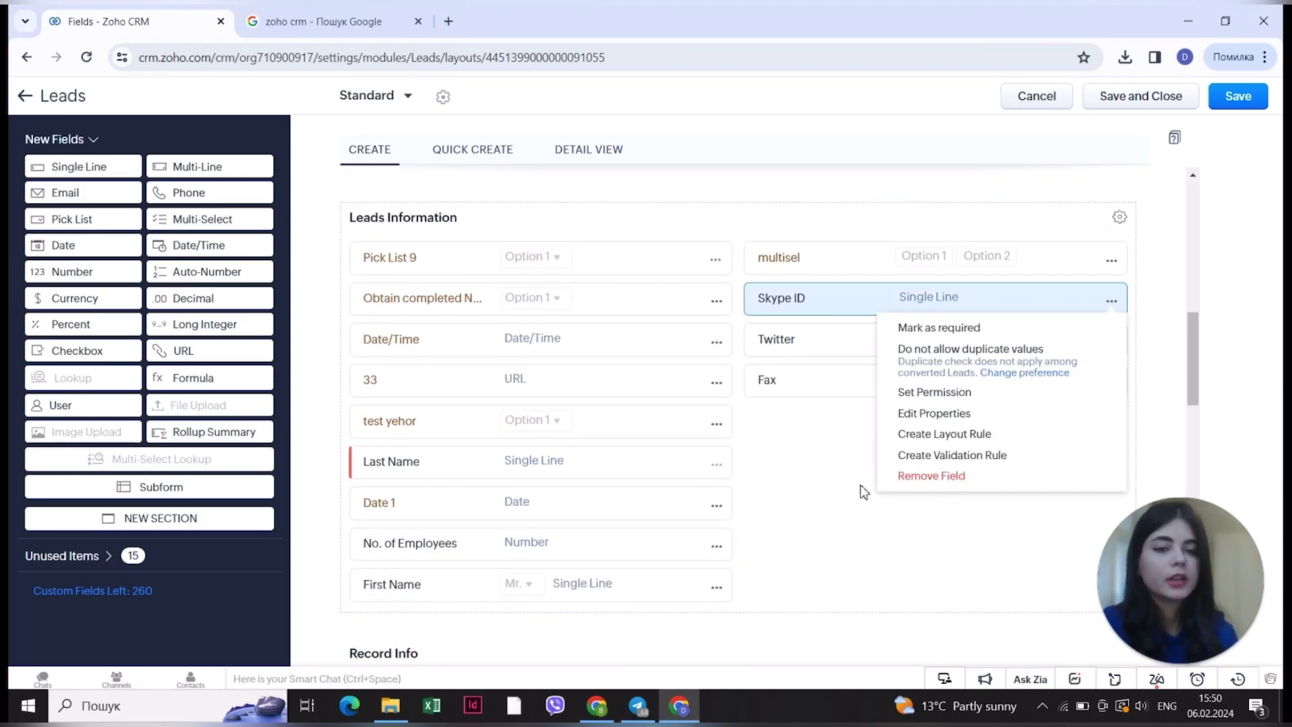
pyautogui.click(936, 476)
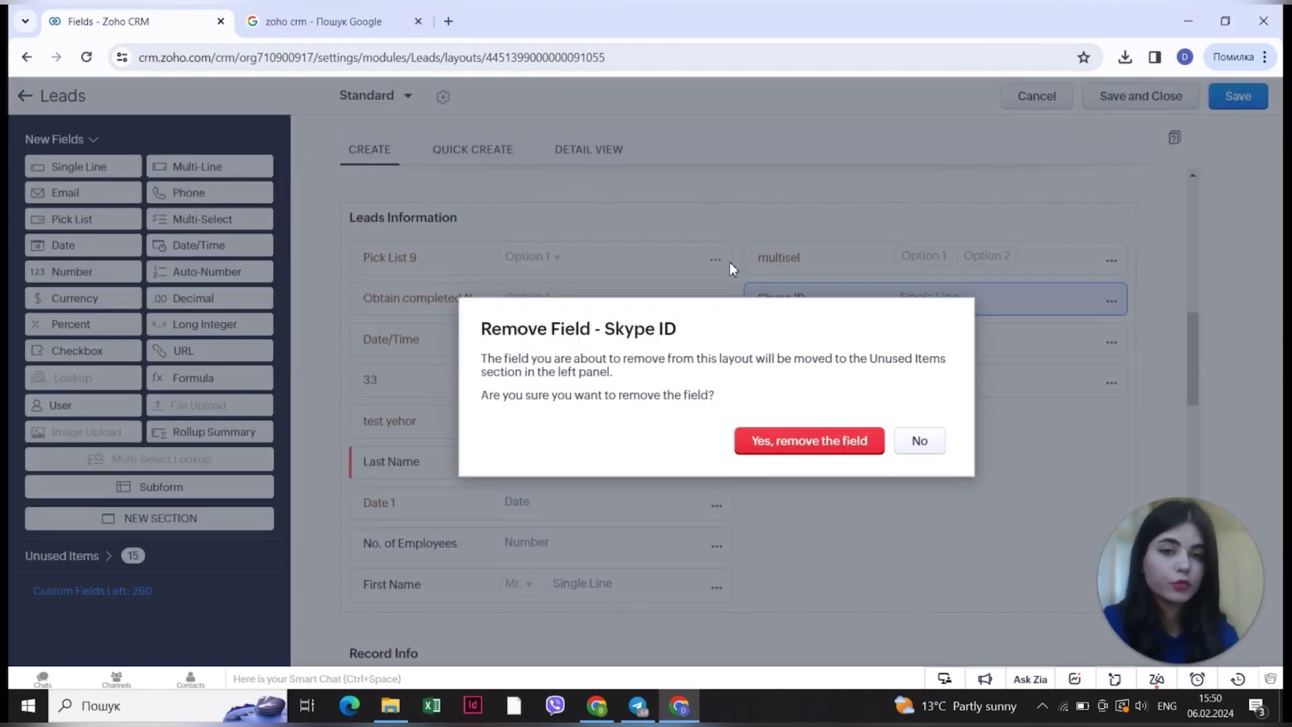
pyautogui.click(826, 440)
pyautogui.click(1111, 304)
pyautogui.click(1016, 450)
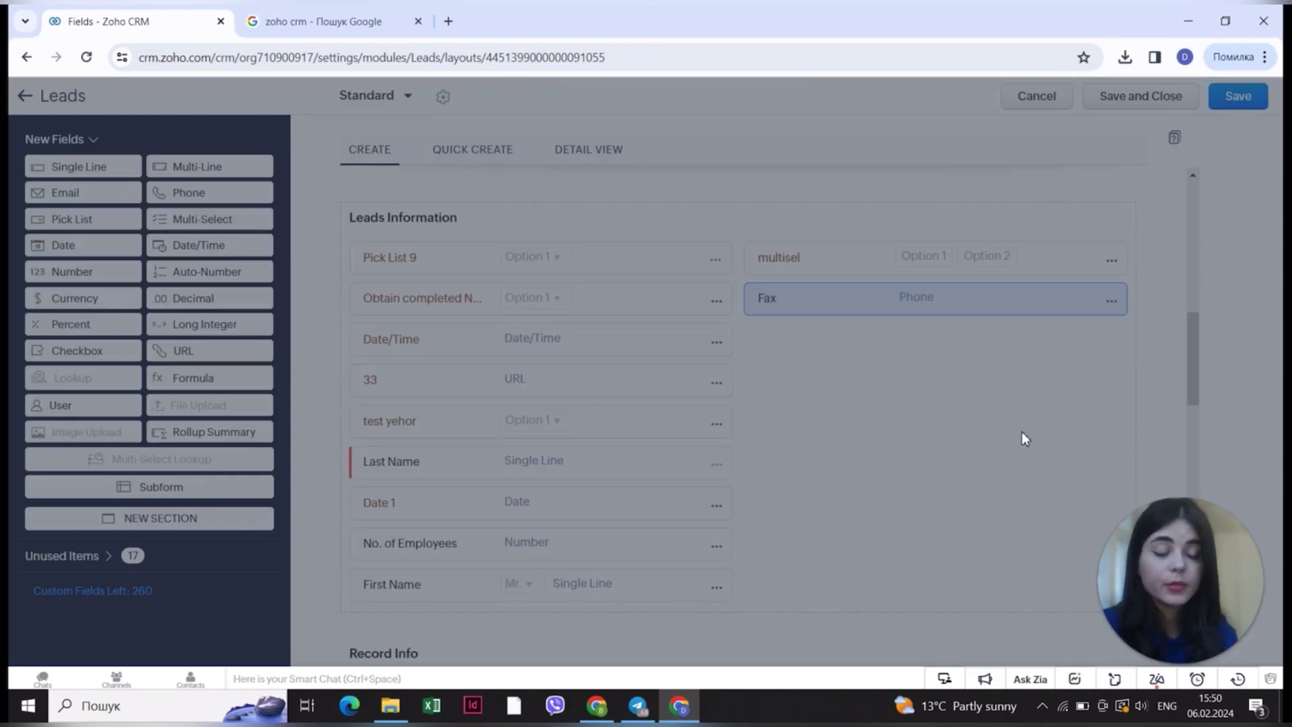
pyautogui.click(803, 441)
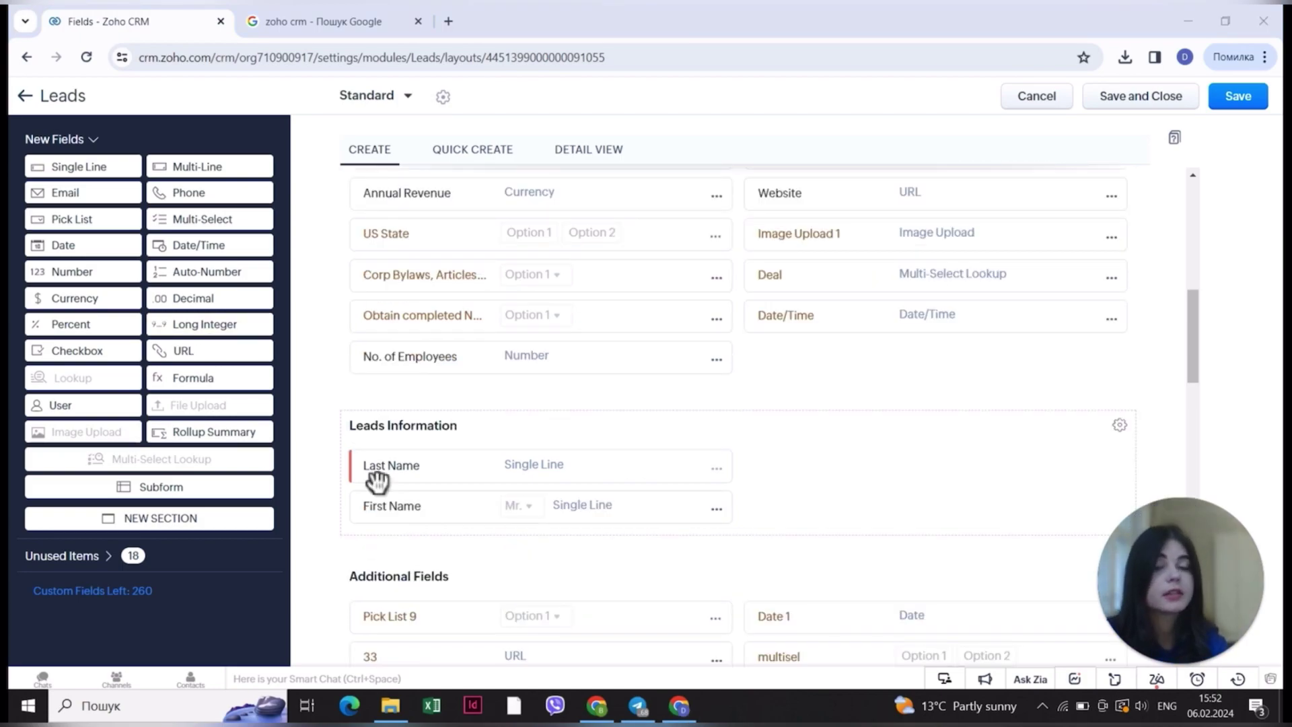
# Drag the Leads Information section to the top of the layout and review the result
pyautogui.scroll(1, 538, 413)
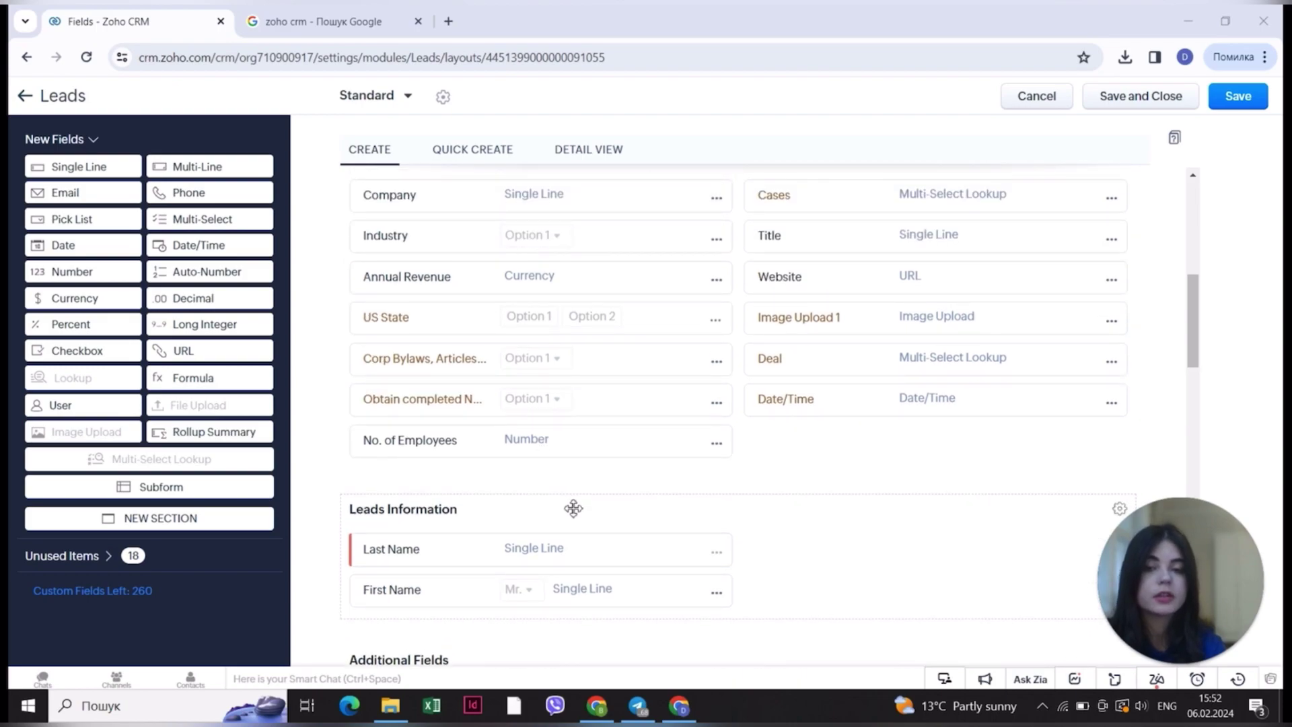
pyautogui.moveTo(574, 507); pyautogui.dragTo(566, 142)
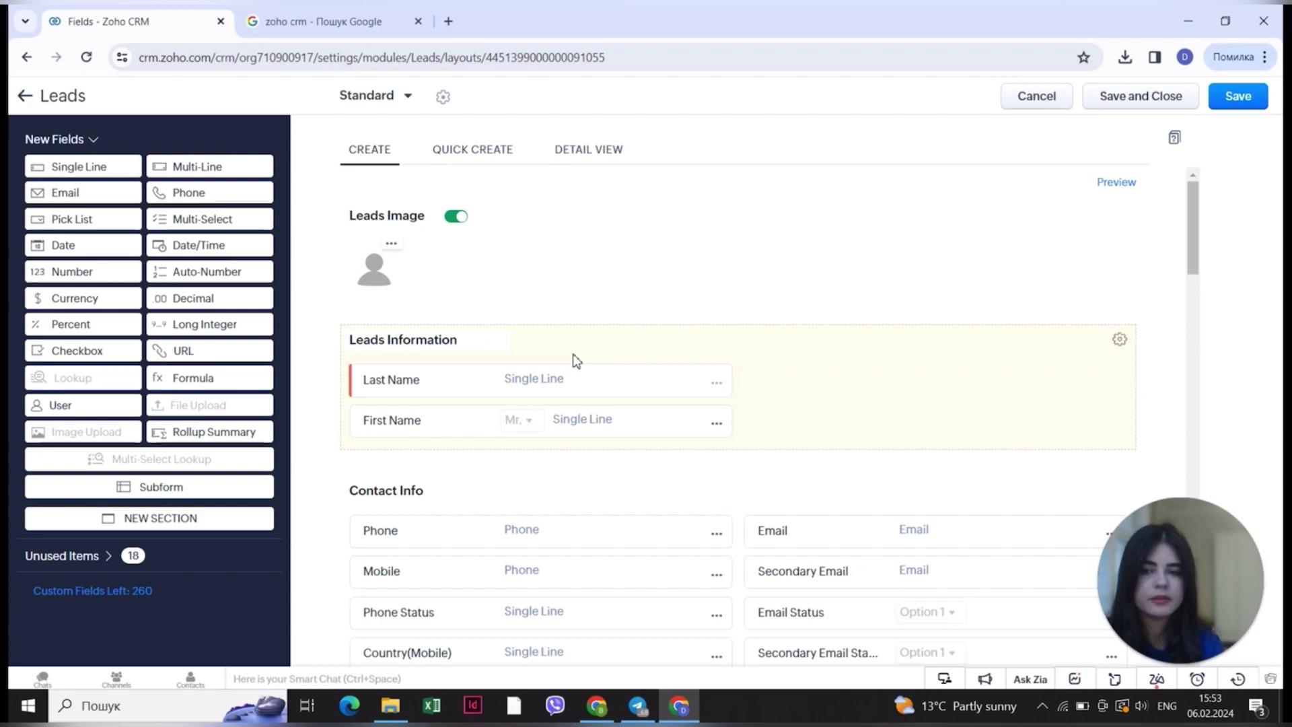
pyautogui.scroll(-2, 576, 360)
pyautogui.scroll(-5, 455, 568)
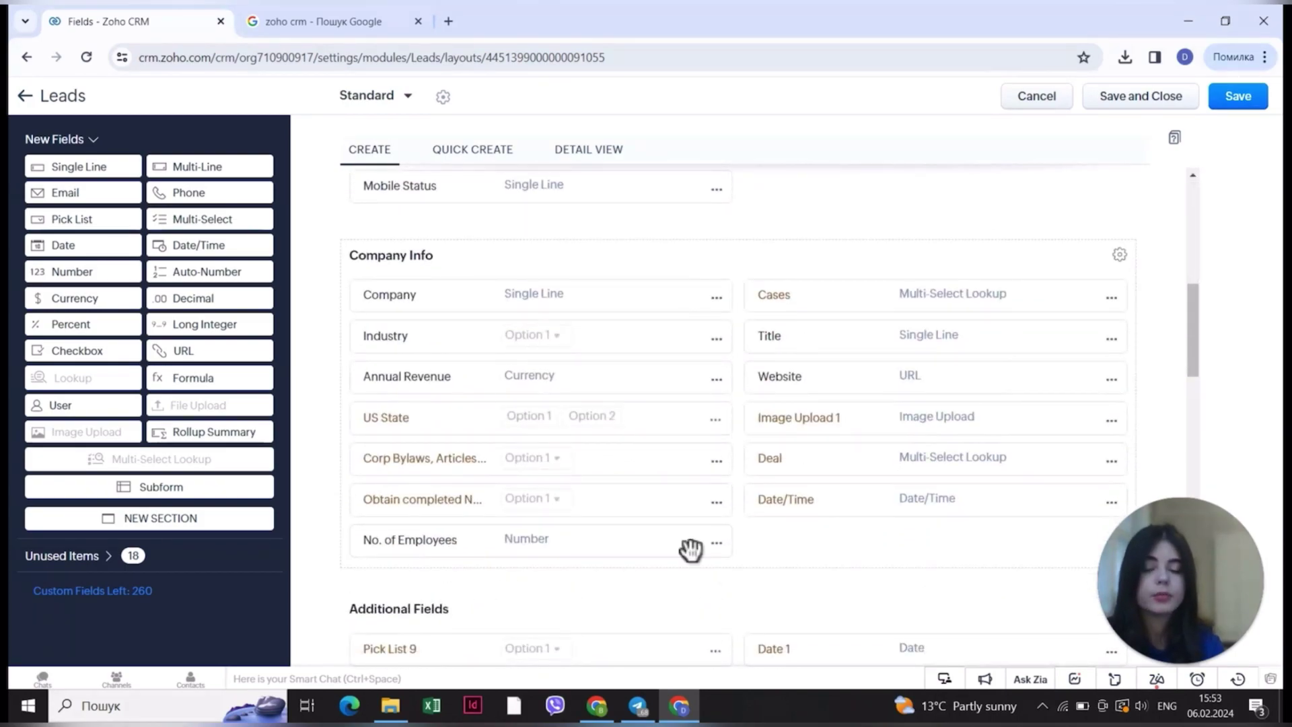
pyautogui.scroll(-4, 691, 550)
pyautogui.scroll(-4, 614, 476)
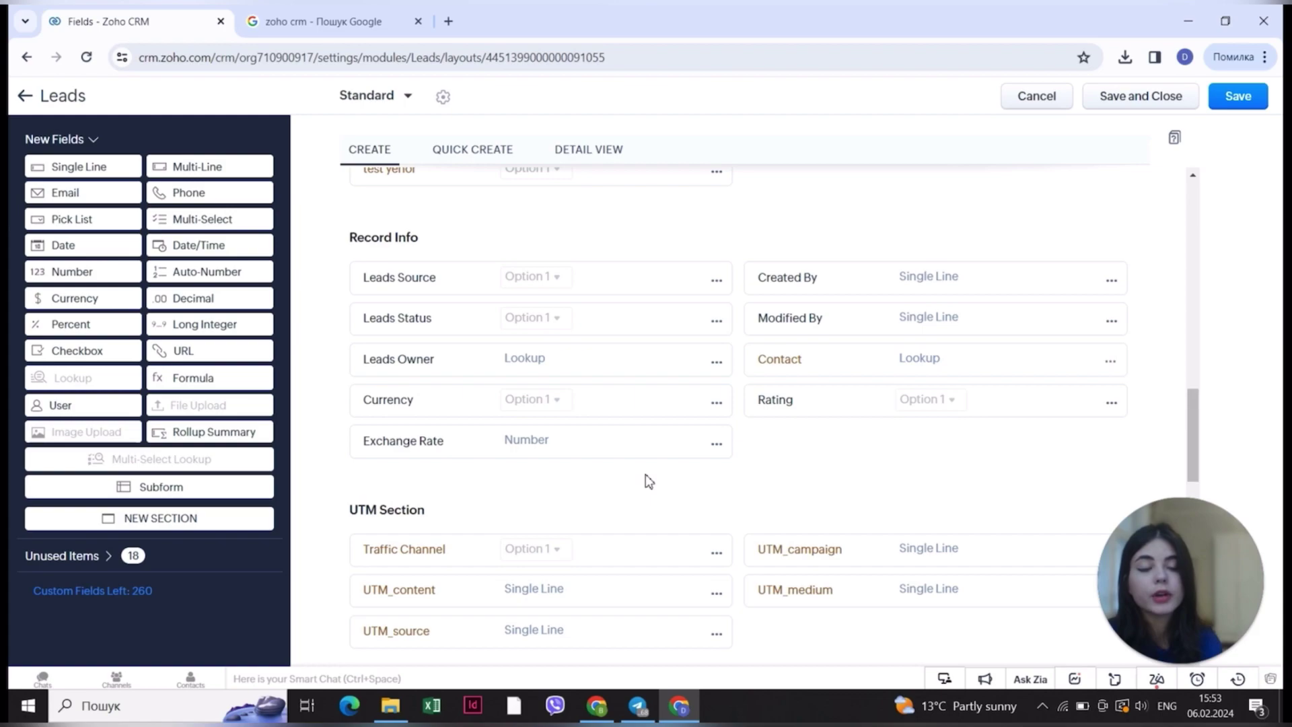
pyautogui.scroll(-6, 648, 480)
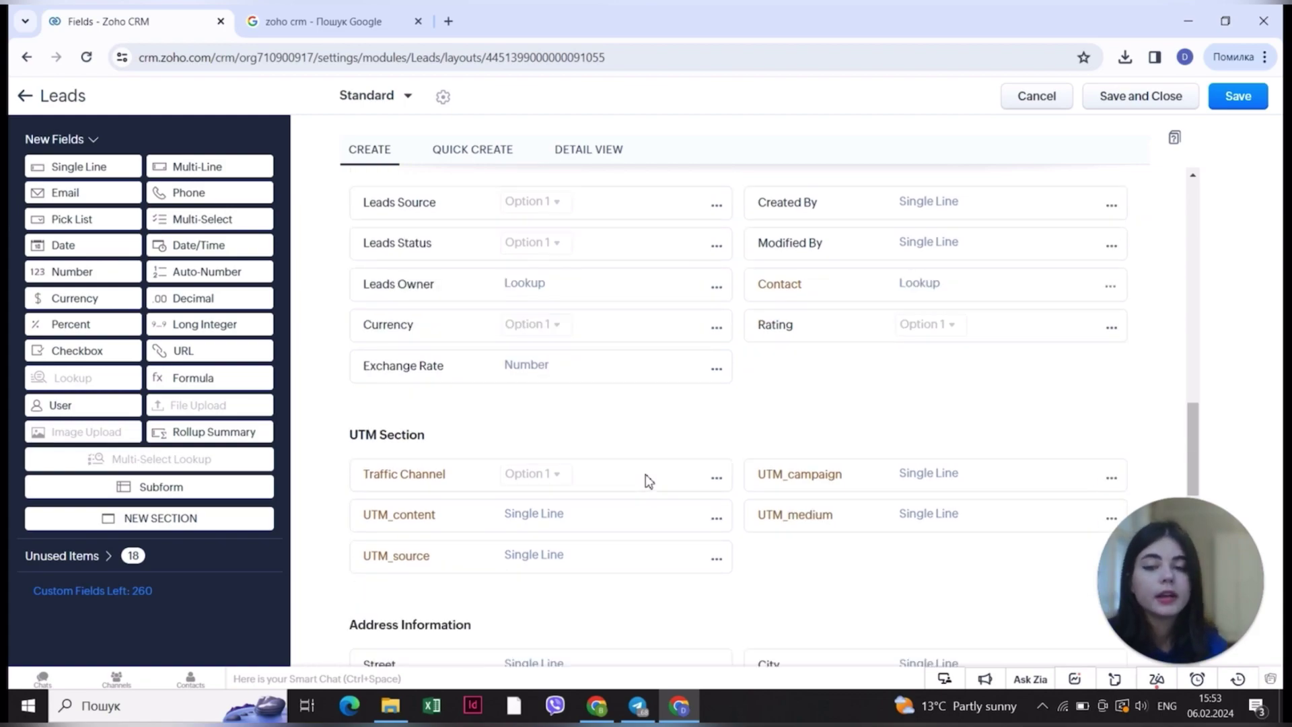
pyautogui.scroll(-15, 648, 481)
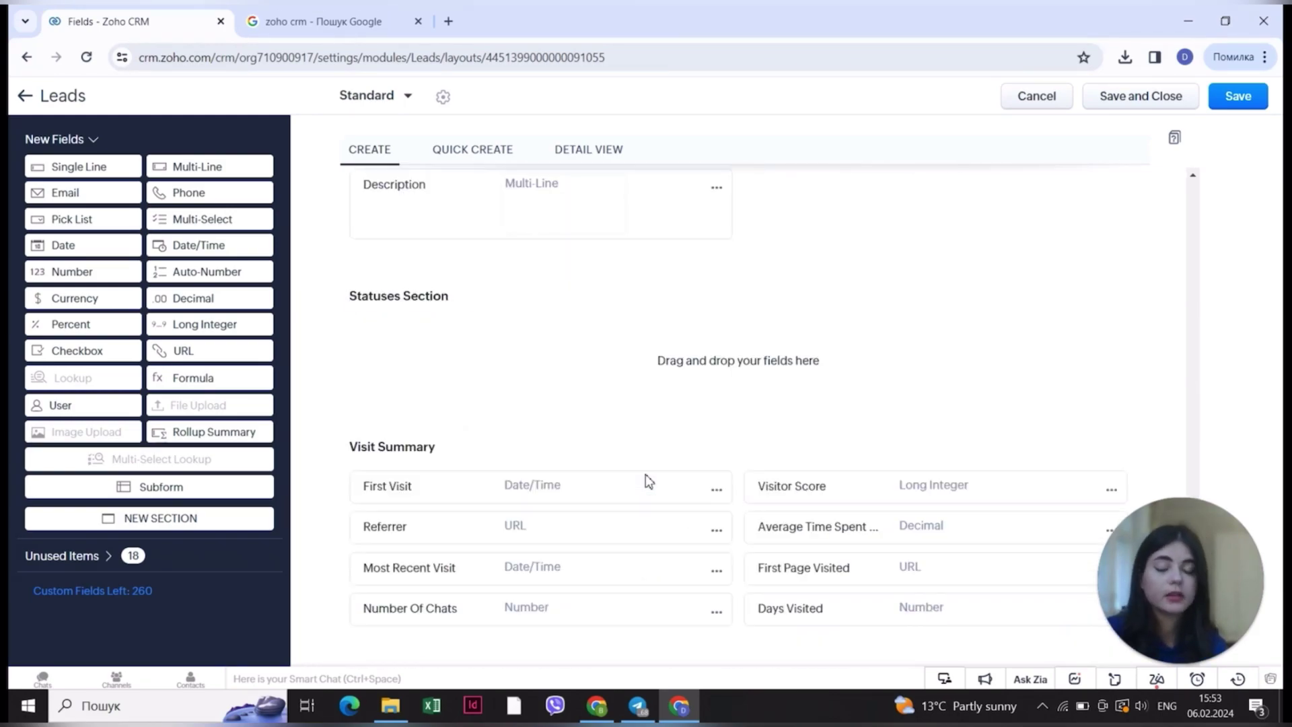
pyautogui.scroll(15, 648, 481)
pyautogui.scroll(-4, 648, 481)
pyautogui.scroll(-3, 646, 478)
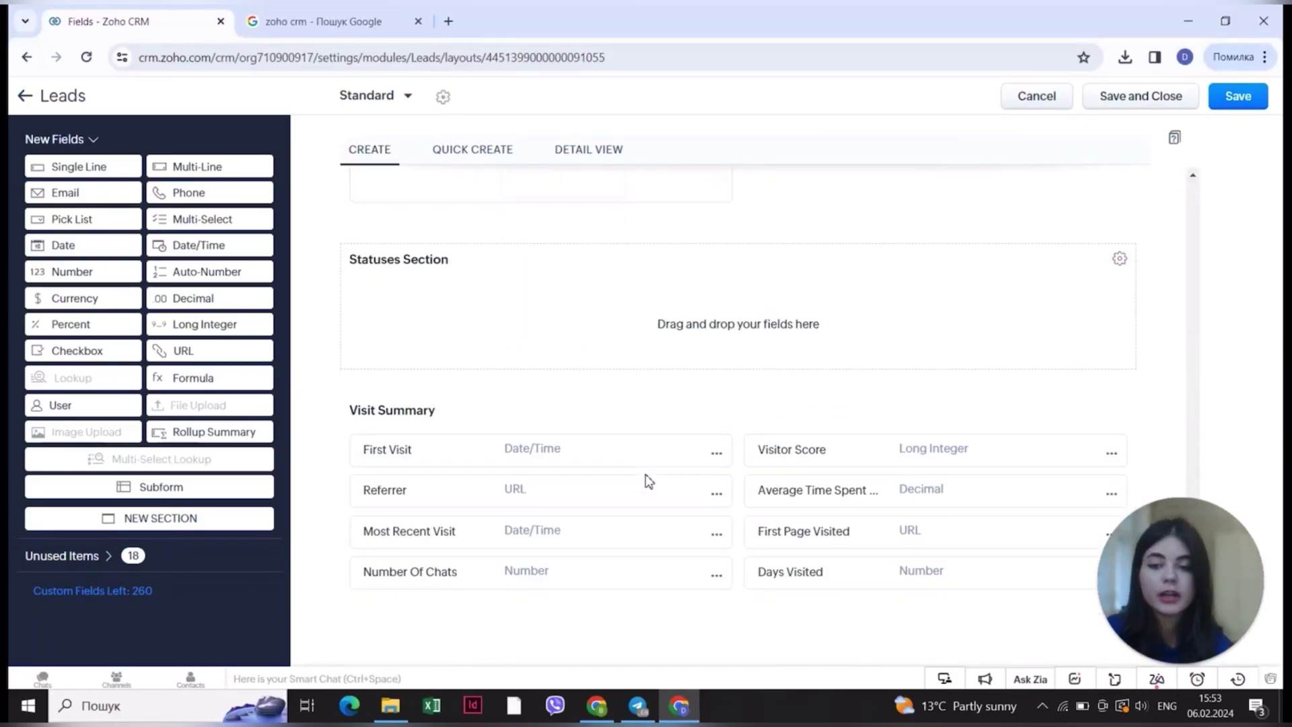
pyautogui.scroll(15, 646, 478)
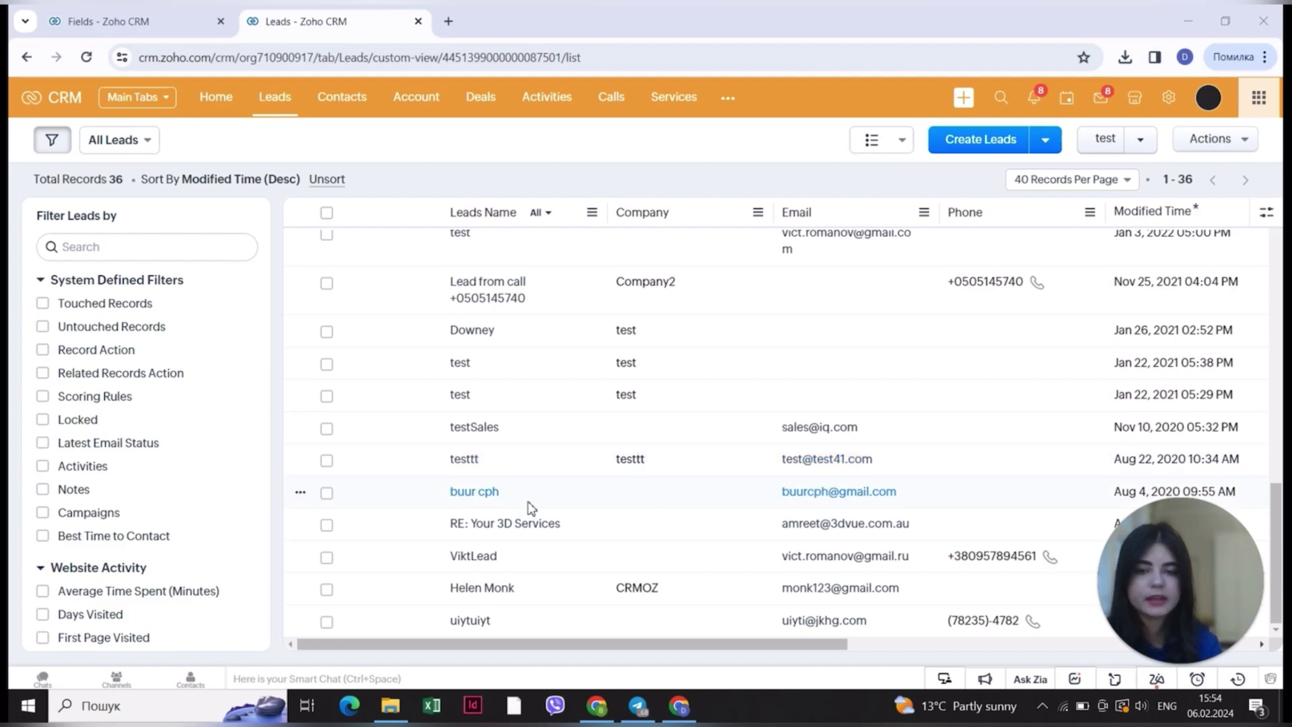
# Review the testtt lead record's fields, then return to the layout editor and save the layout
pyautogui.click(641, 461)
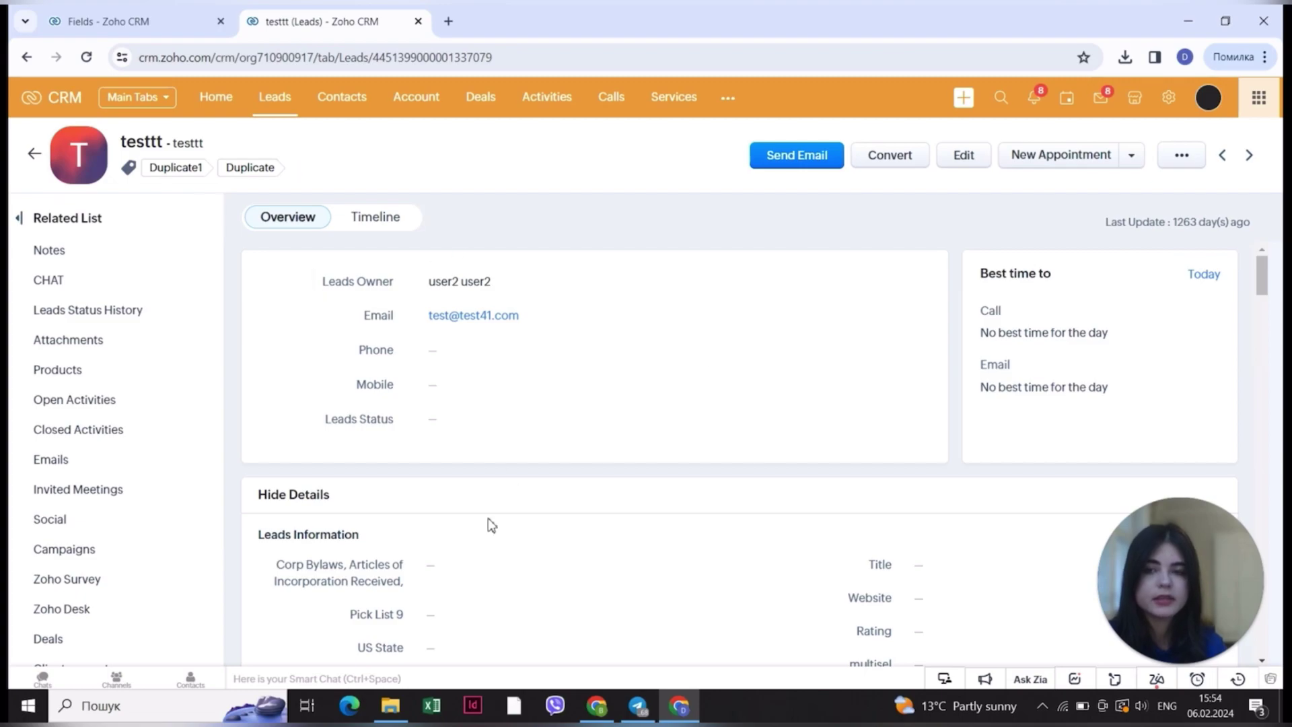
pyautogui.scroll(-5, 491, 525)
pyautogui.scroll(3, 965, 388)
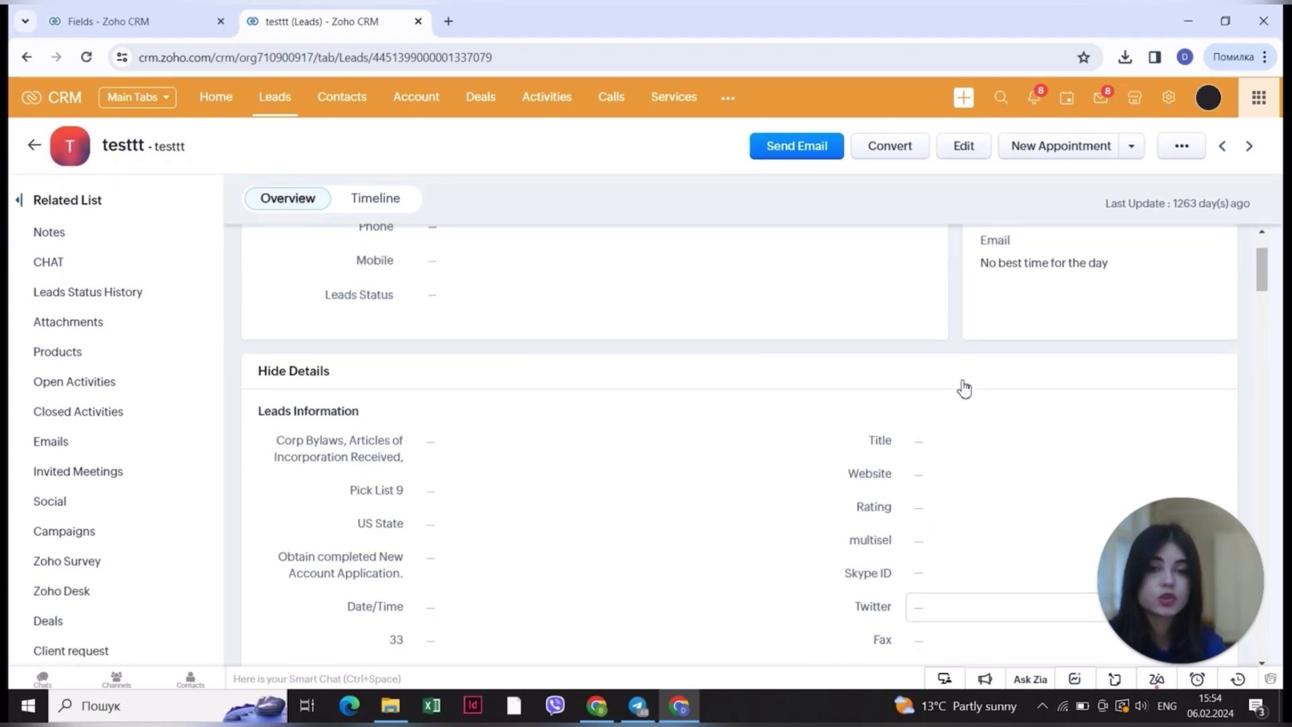
pyautogui.scroll(-15, 965, 388)
pyautogui.scroll(4, 965, 389)
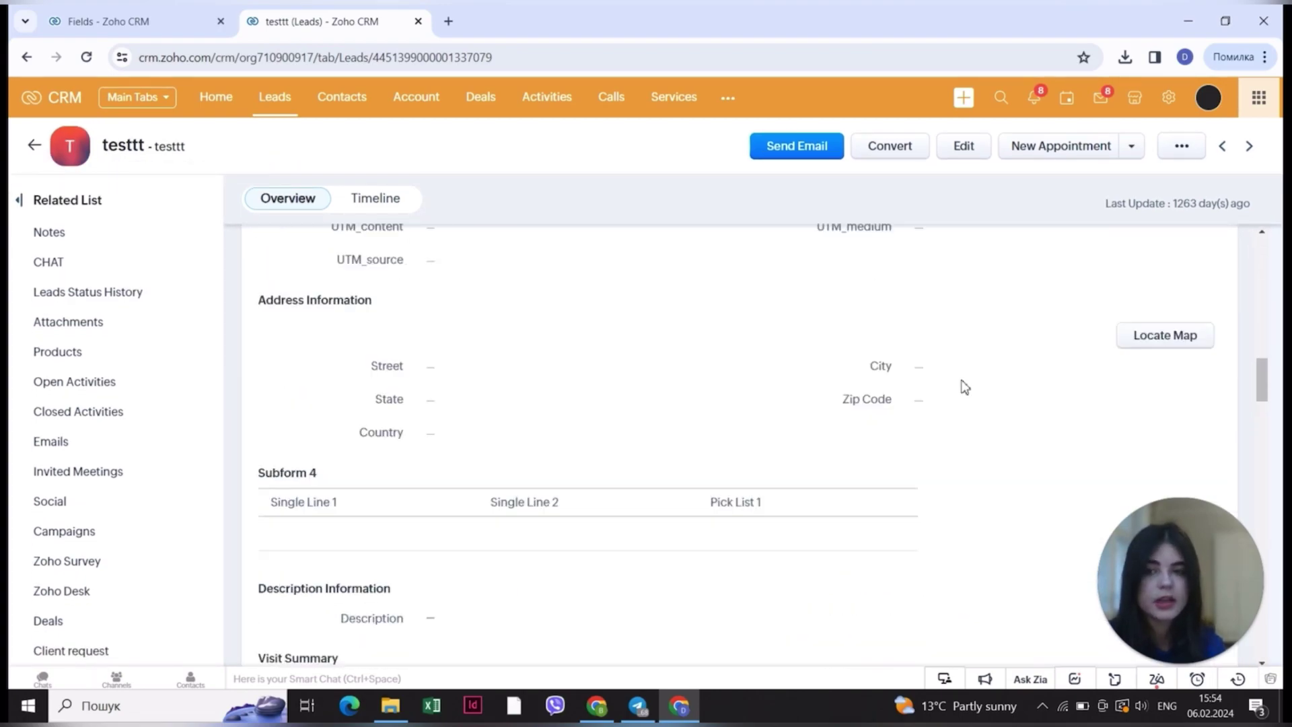
pyautogui.scroll(-7, 965, 389)
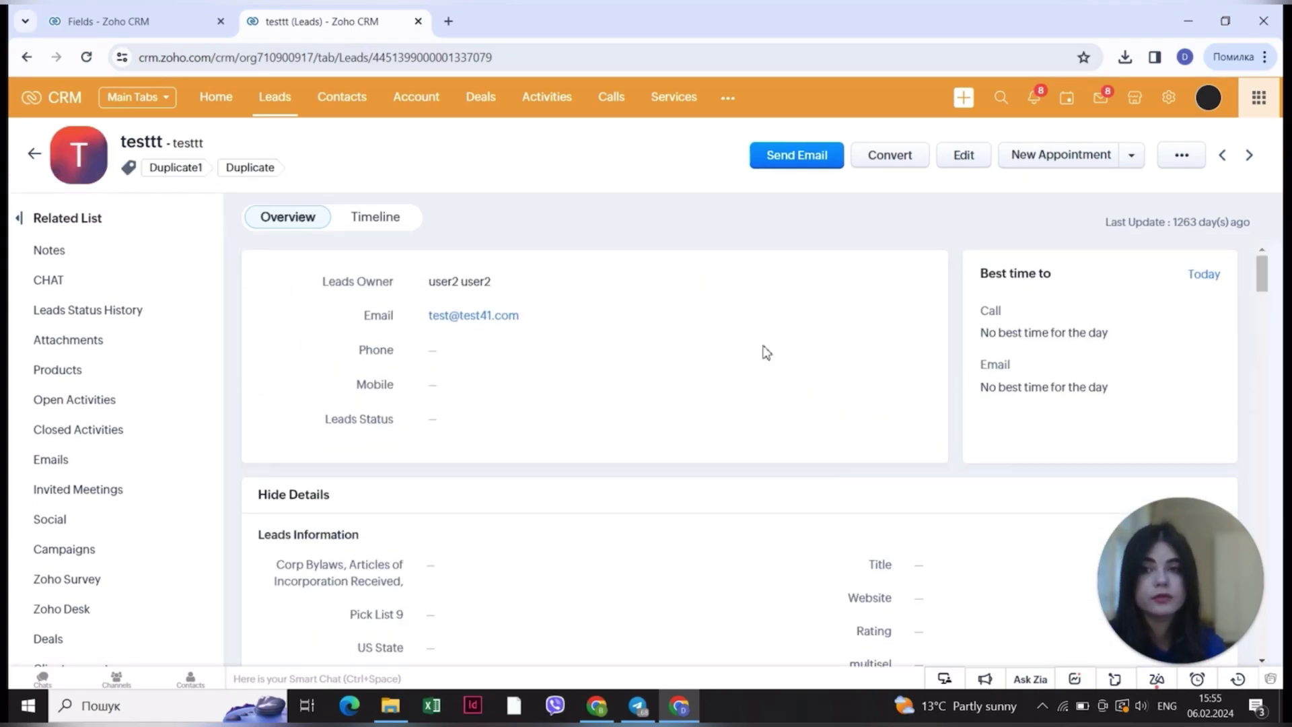
pyautogui.hotkey('ctrl', 'shift', 'Tab')
pyautogui.click(1249, 99)
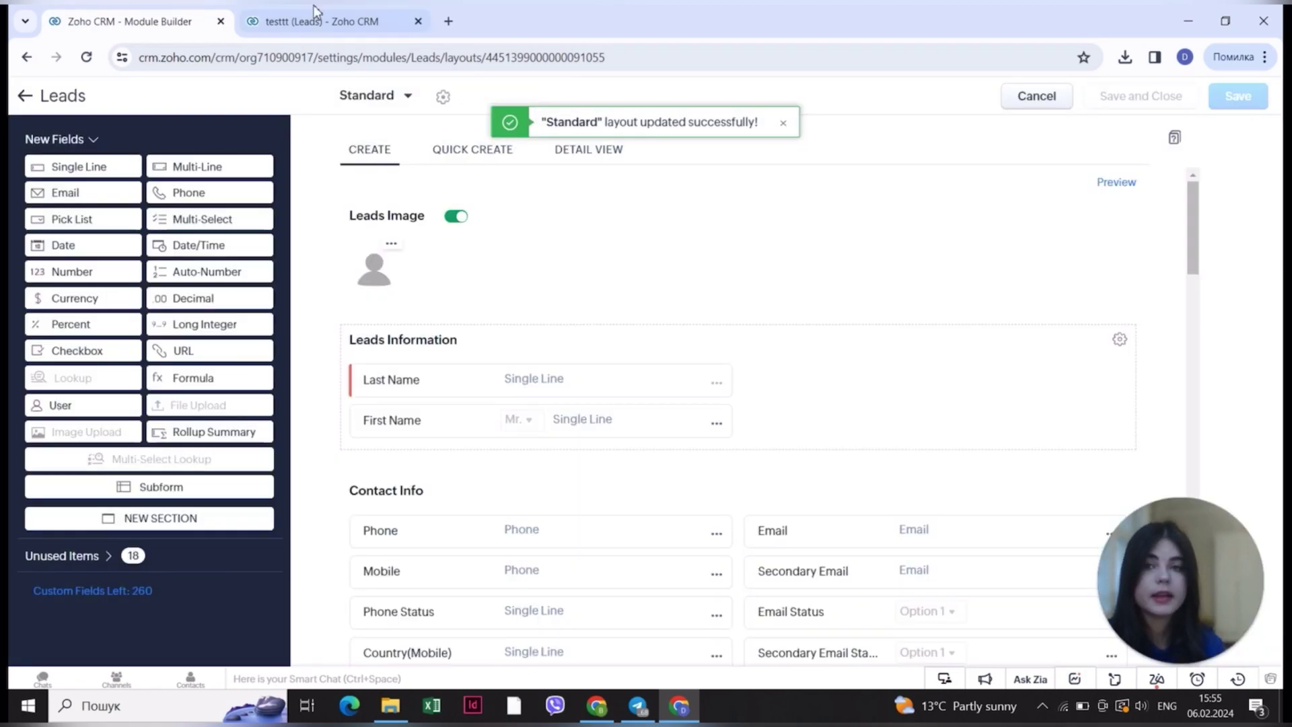
# Reload the testtt lead record in its tab to see the new field arrangement
pyautogui.click(313, 19)
pyautogui.click(509, 59)
pyautogui.press('Return')
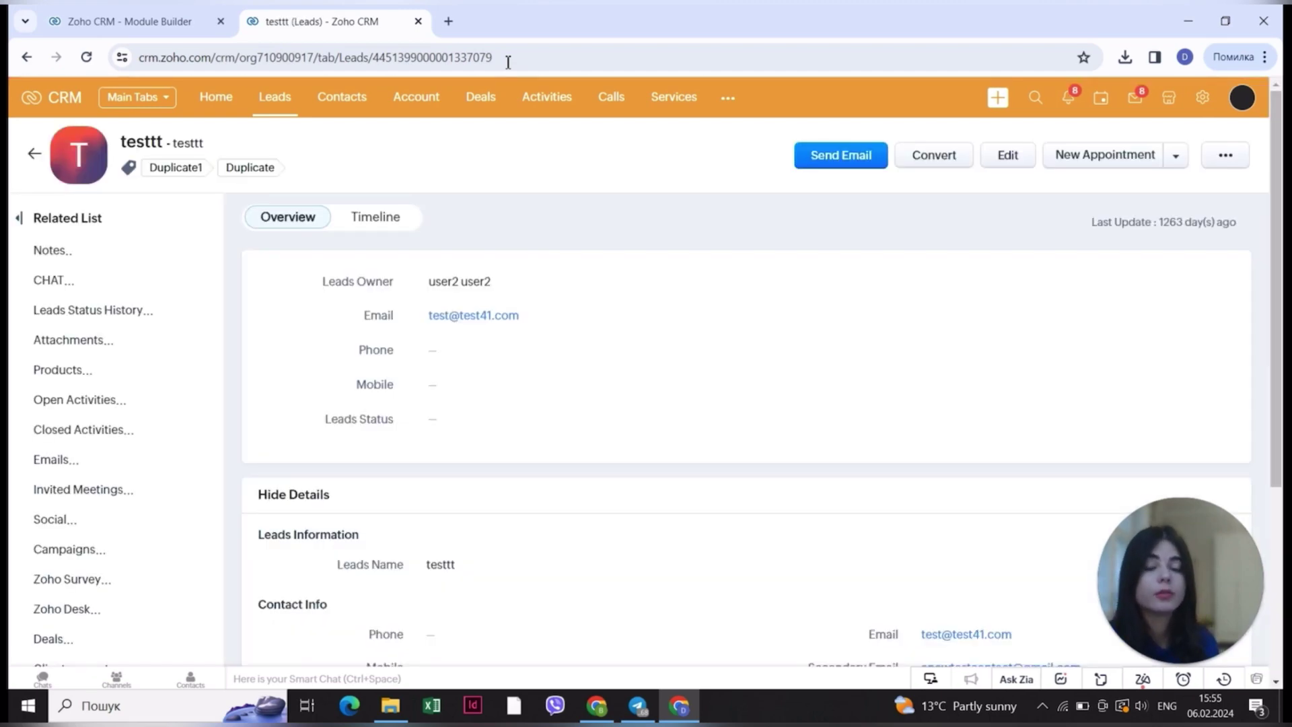
# Scroll down through the reloaded testtt lead record and back up to the top
pyautogui.scroll(-3, 690, 342)
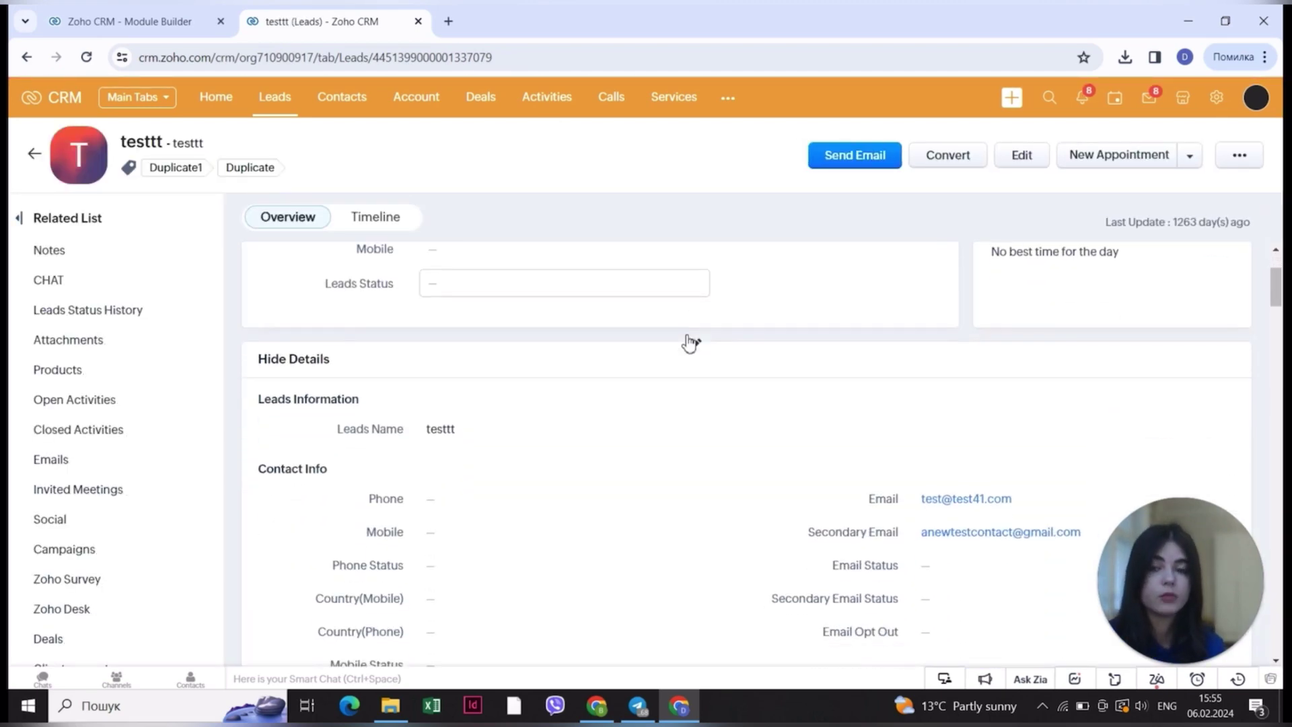
pyautogui.scroll(-2, 527, 414)
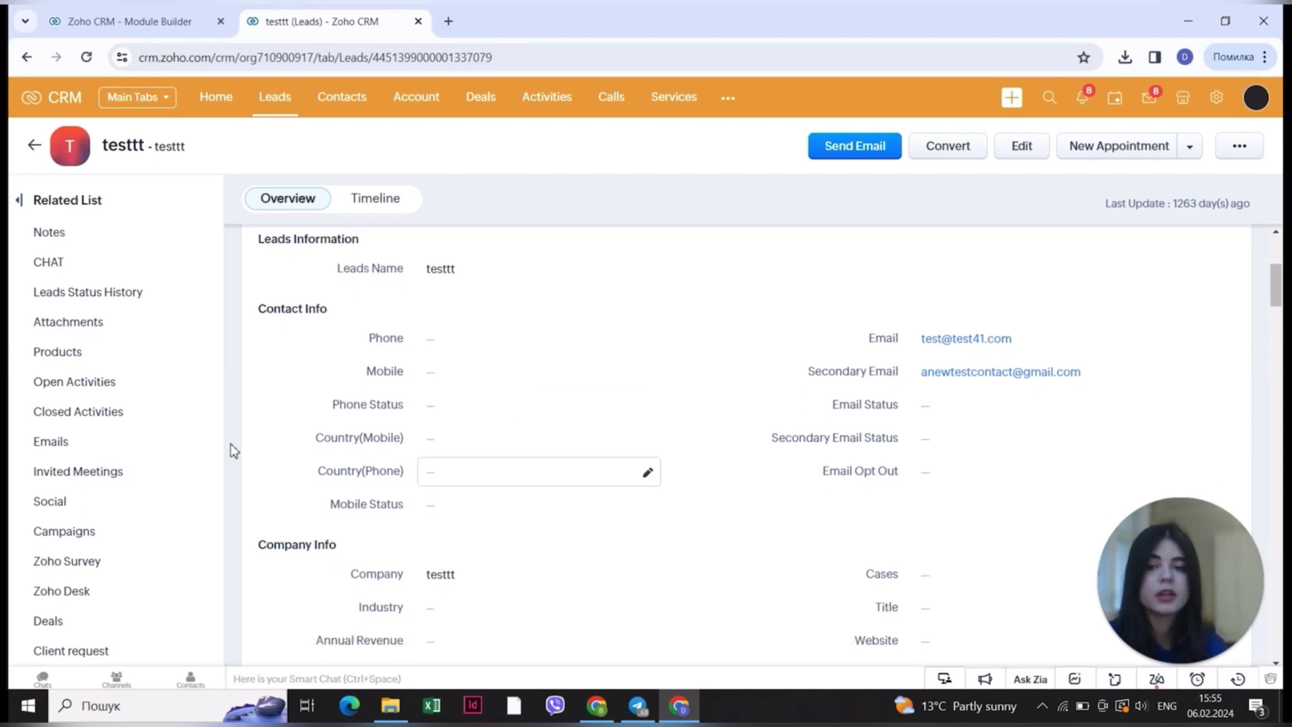
pyautogui.scroll(-4, 542, 438)
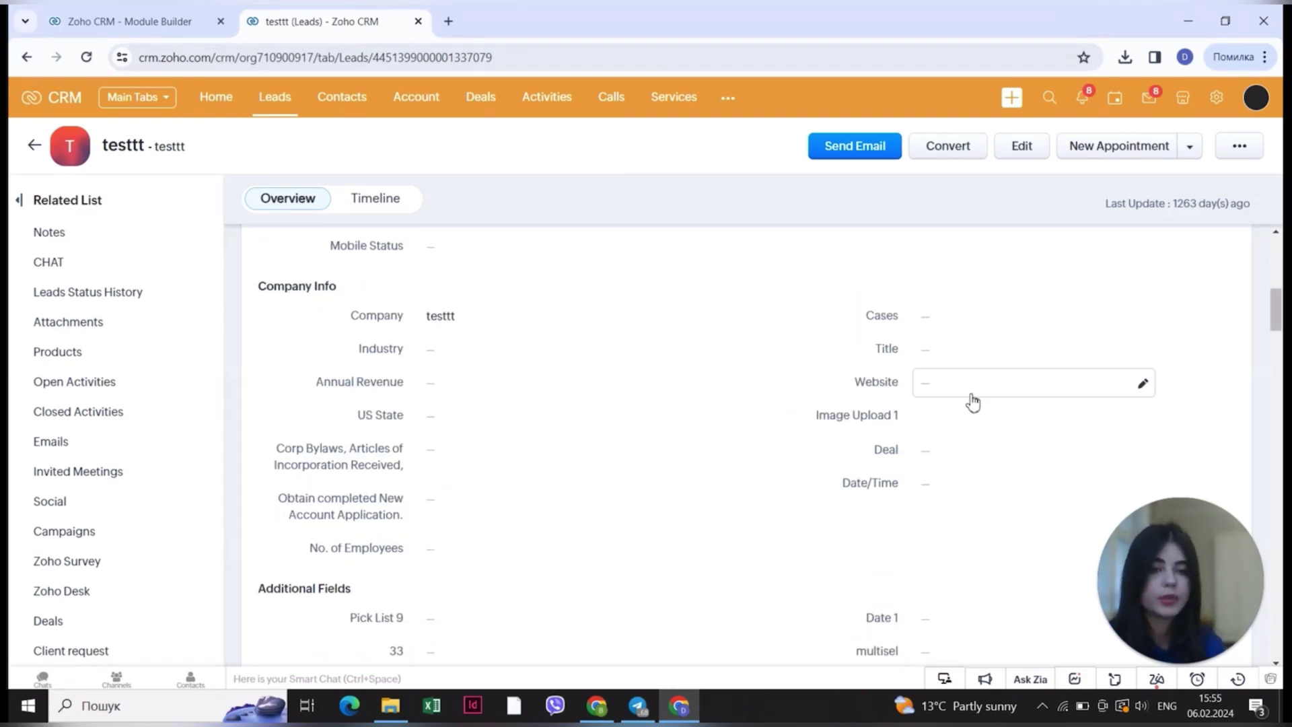
pyautogui.scroll(-4, 600, 337)
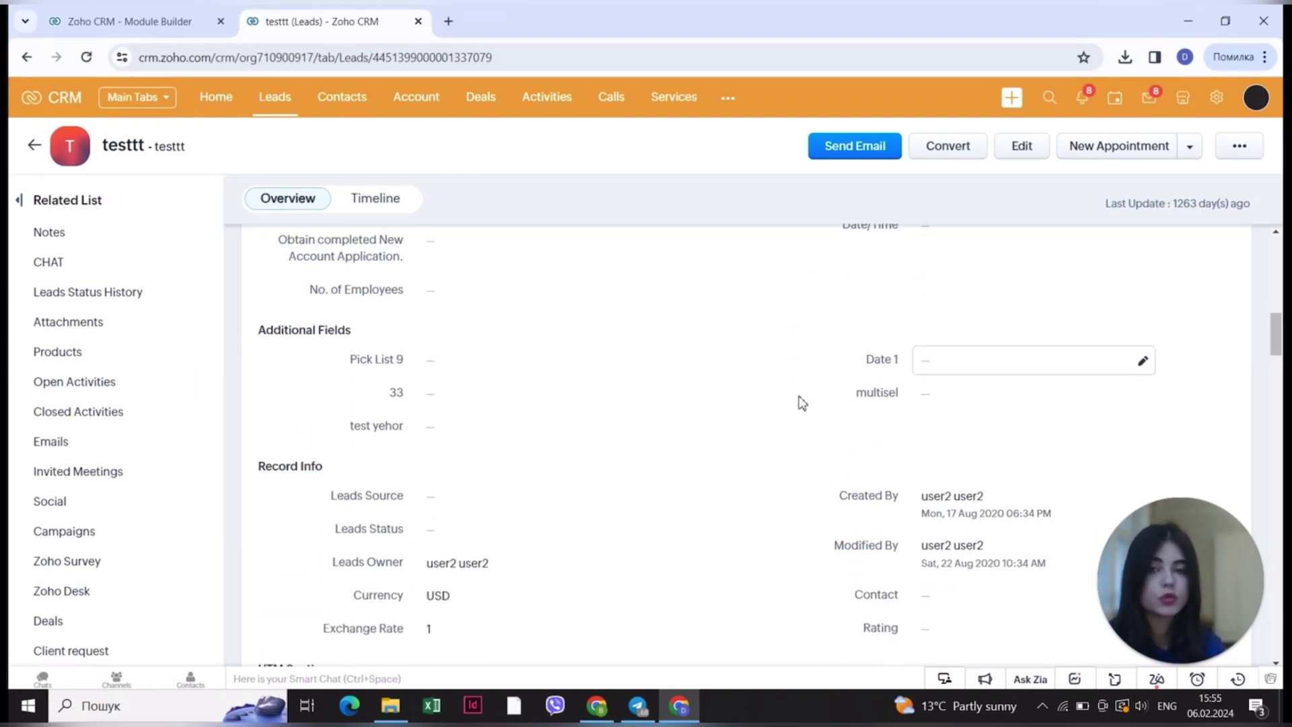
pyautogui.scroll(-4, 522, 471)
pyautogui.scroll(-3, 630, 575)
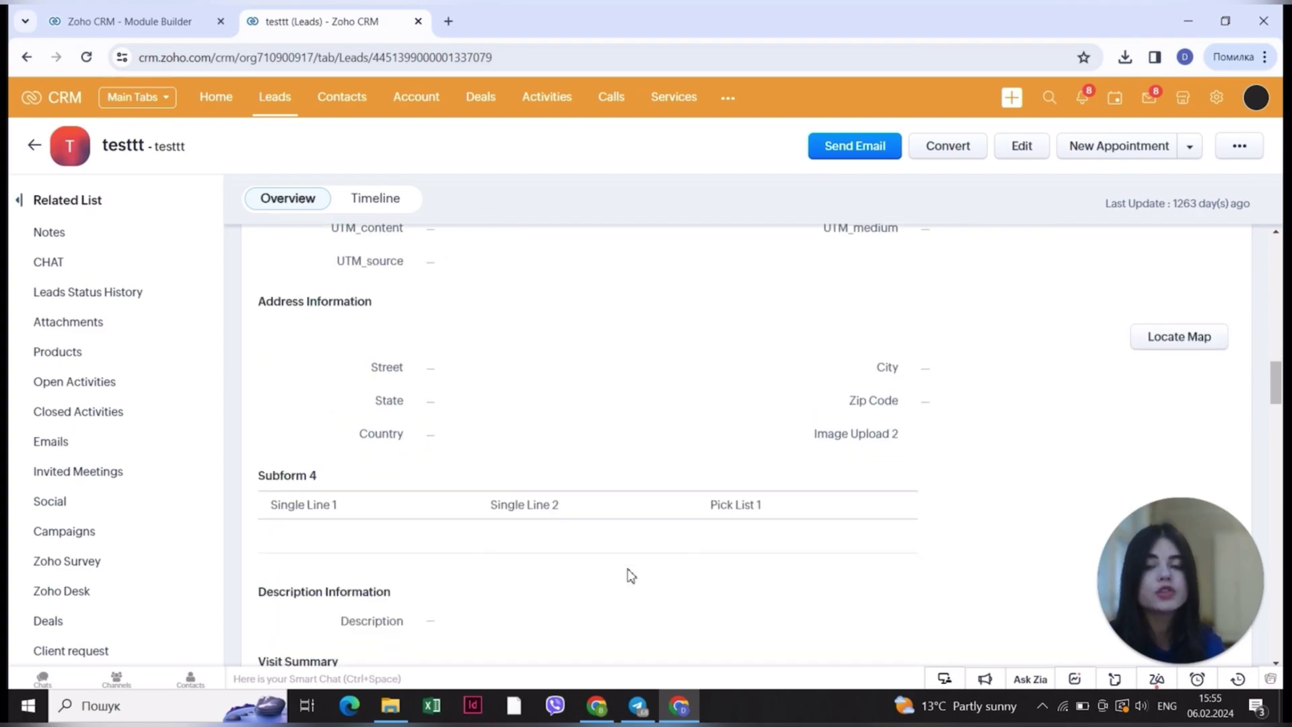
pyautogui.scroll(9, 630, 575)
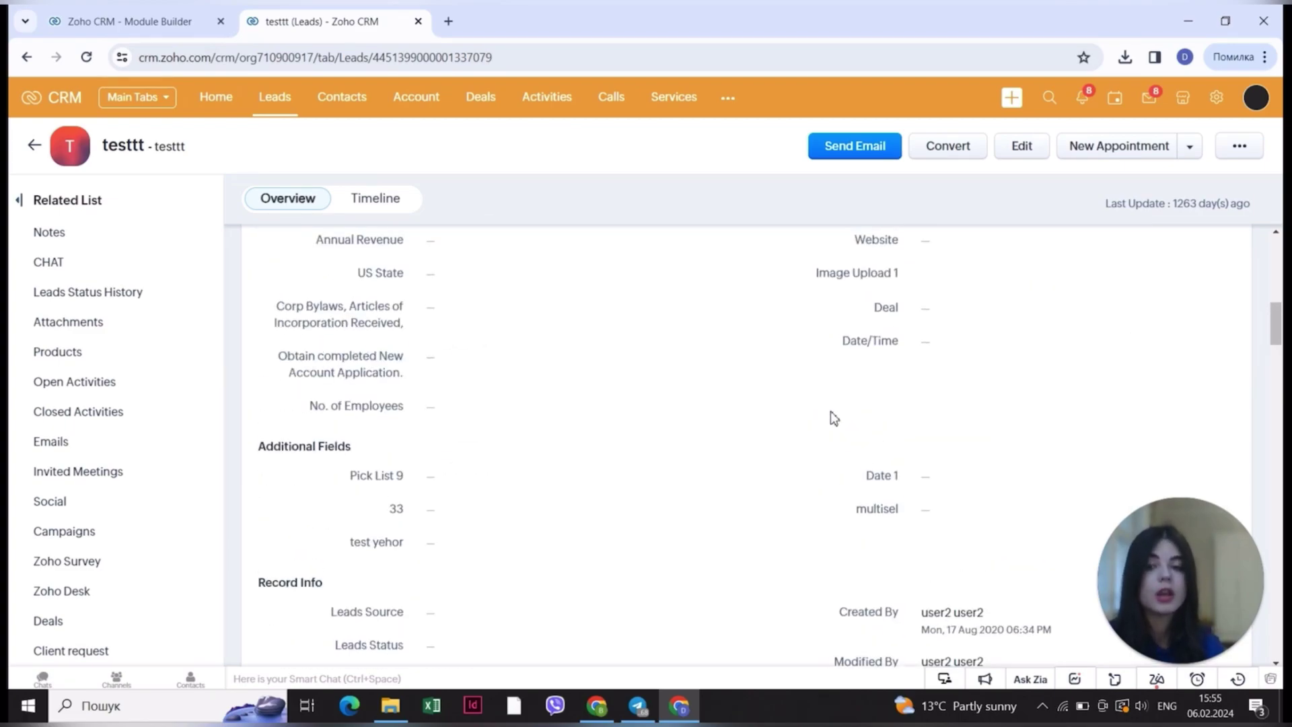
pyautogui.scroll(3, 758, 436)
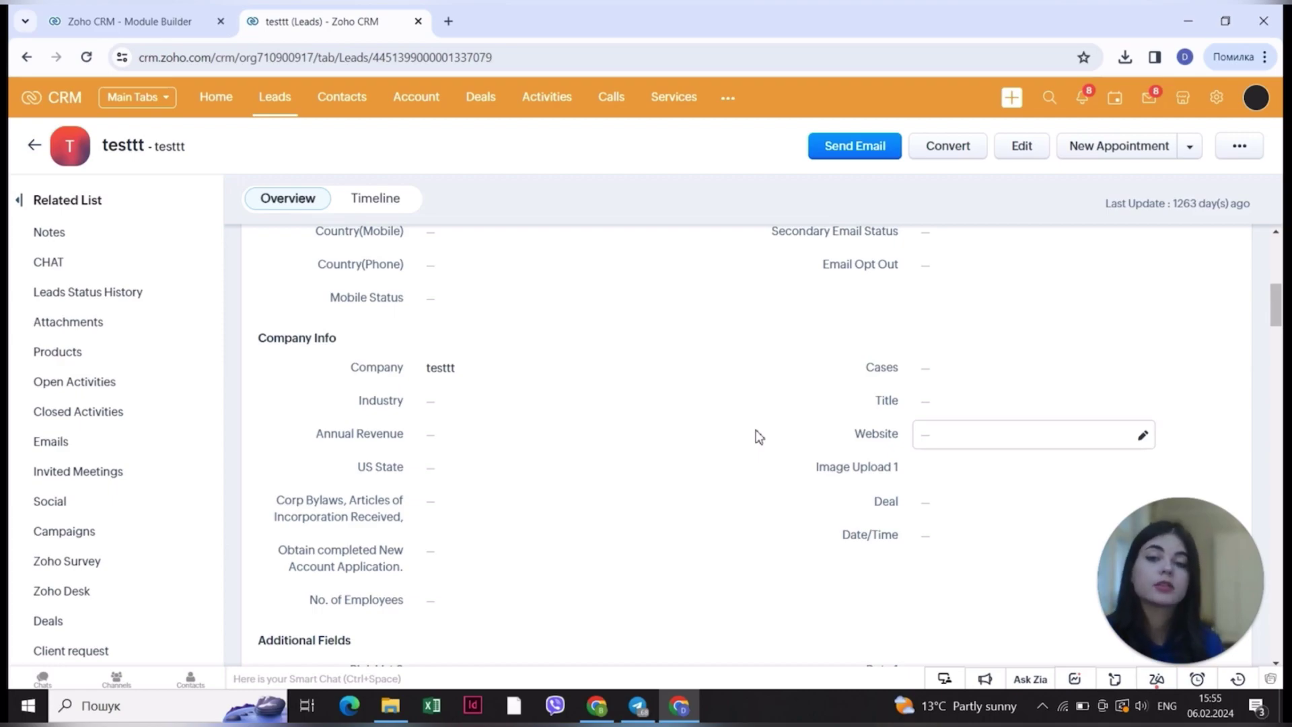
pyautogui.scroll(8, 758, 436)
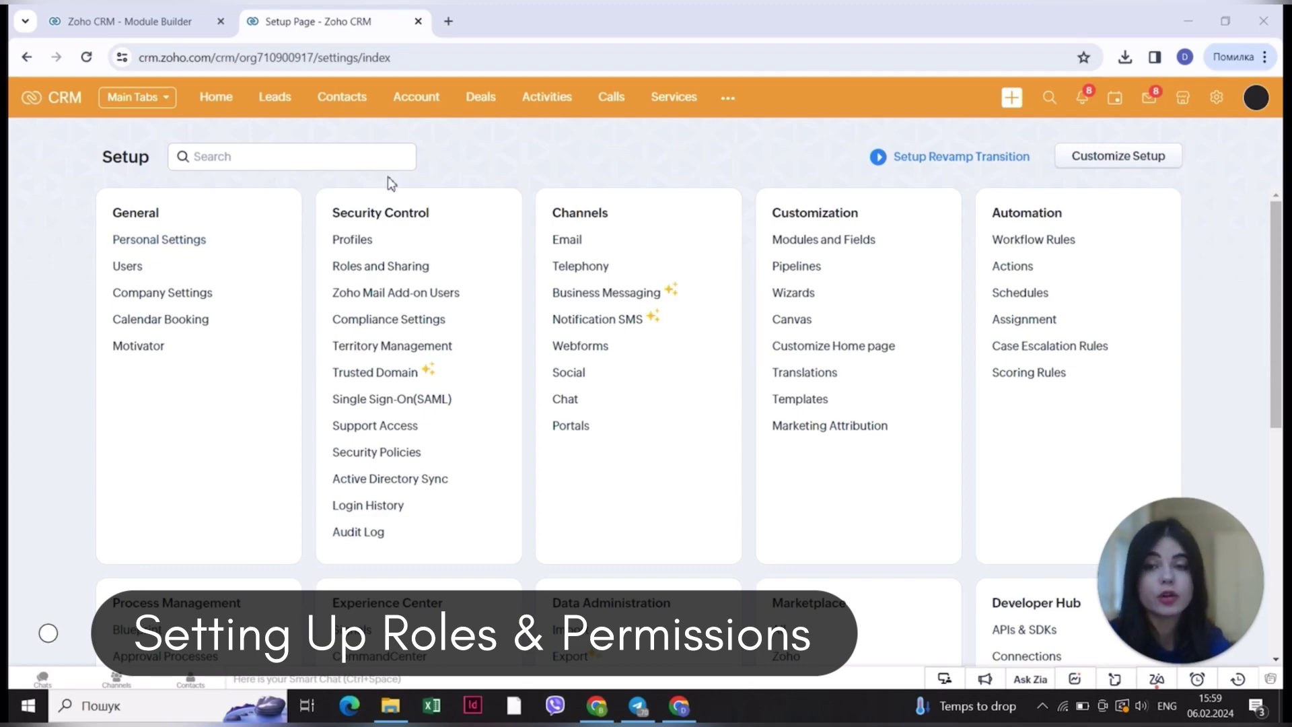
# Go to Security Control > Profiles and open the Standard profile
pyautogui.moveTo(334, 212); pyautogui.dragTo(435, 221)
pyautogui.click(354, 244)
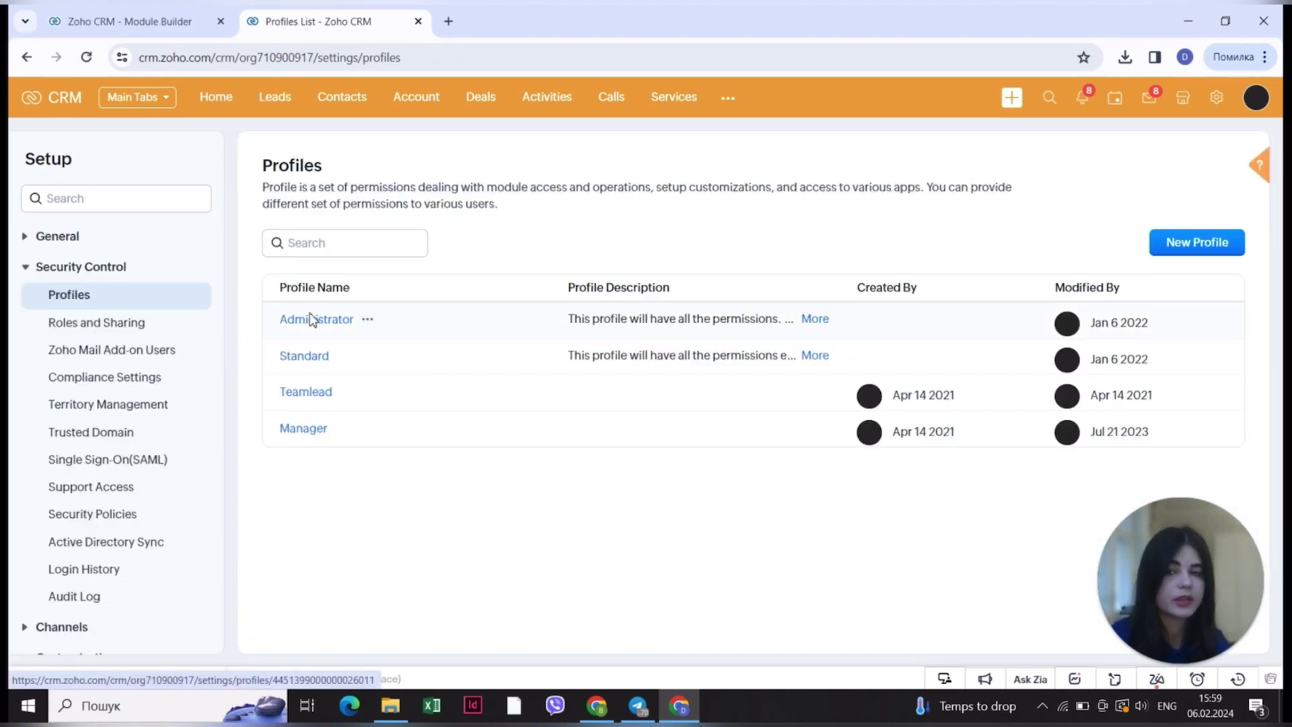
pyautogui.click(316, 365)
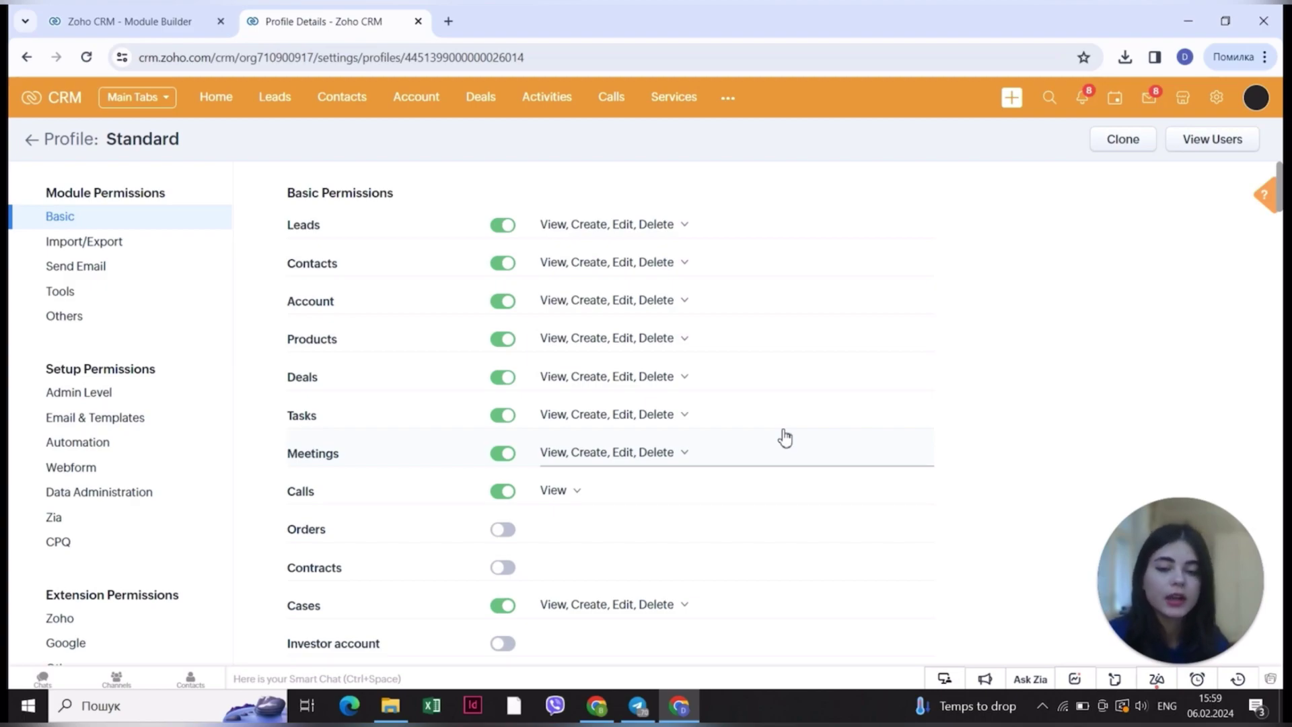
pyautogui.scroll(-20, 785, 437)
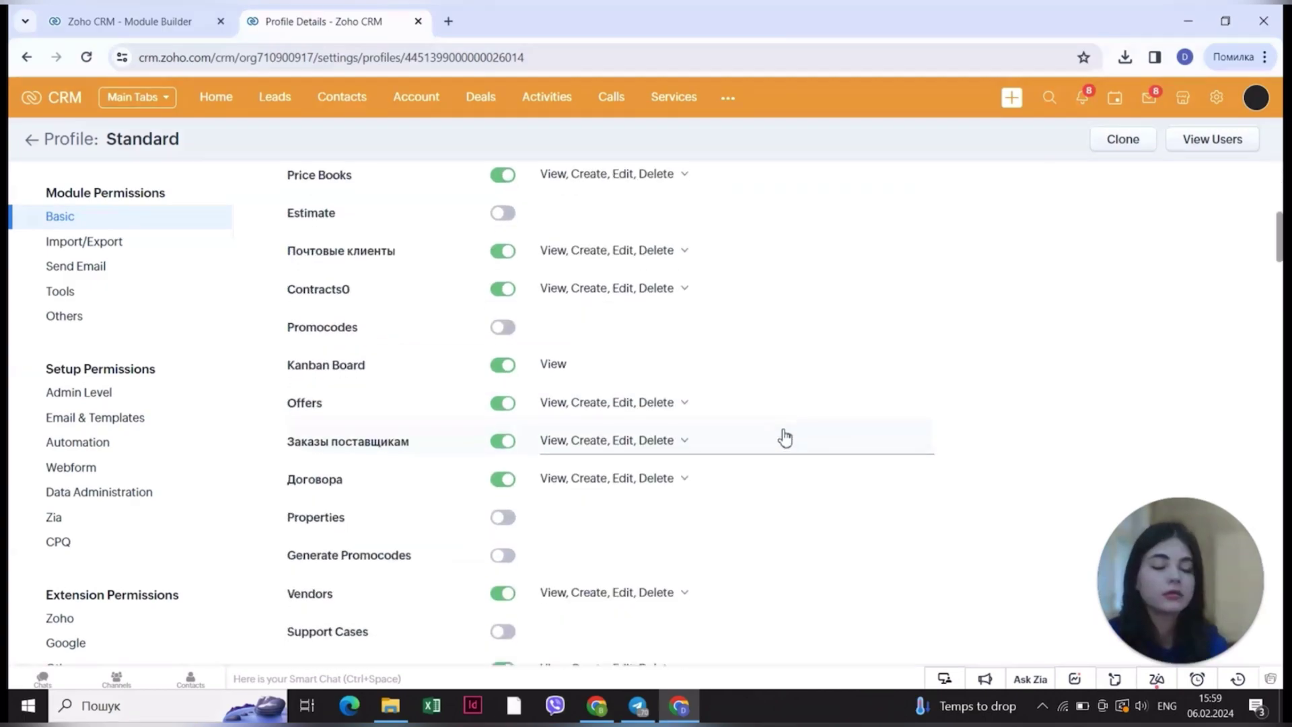
pyautogui.scroll(-15, 784, 438)
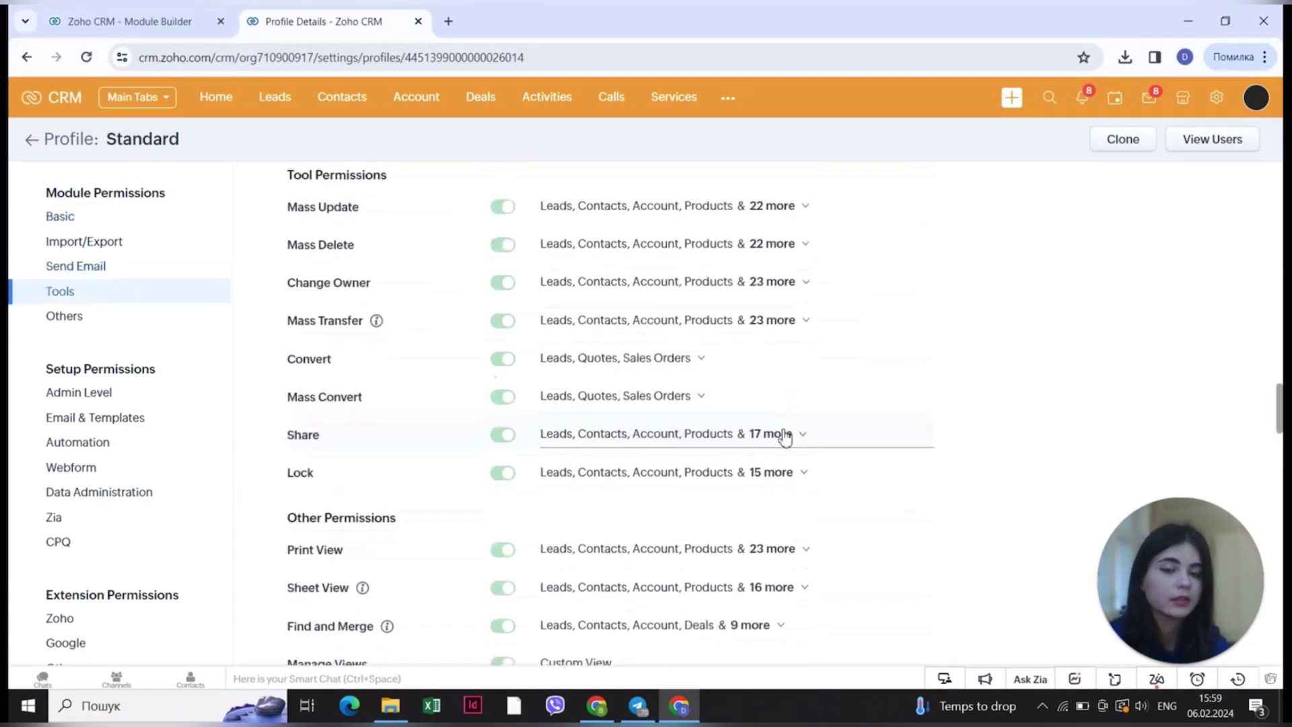
pyautogui.scroll(10, 784, 434)
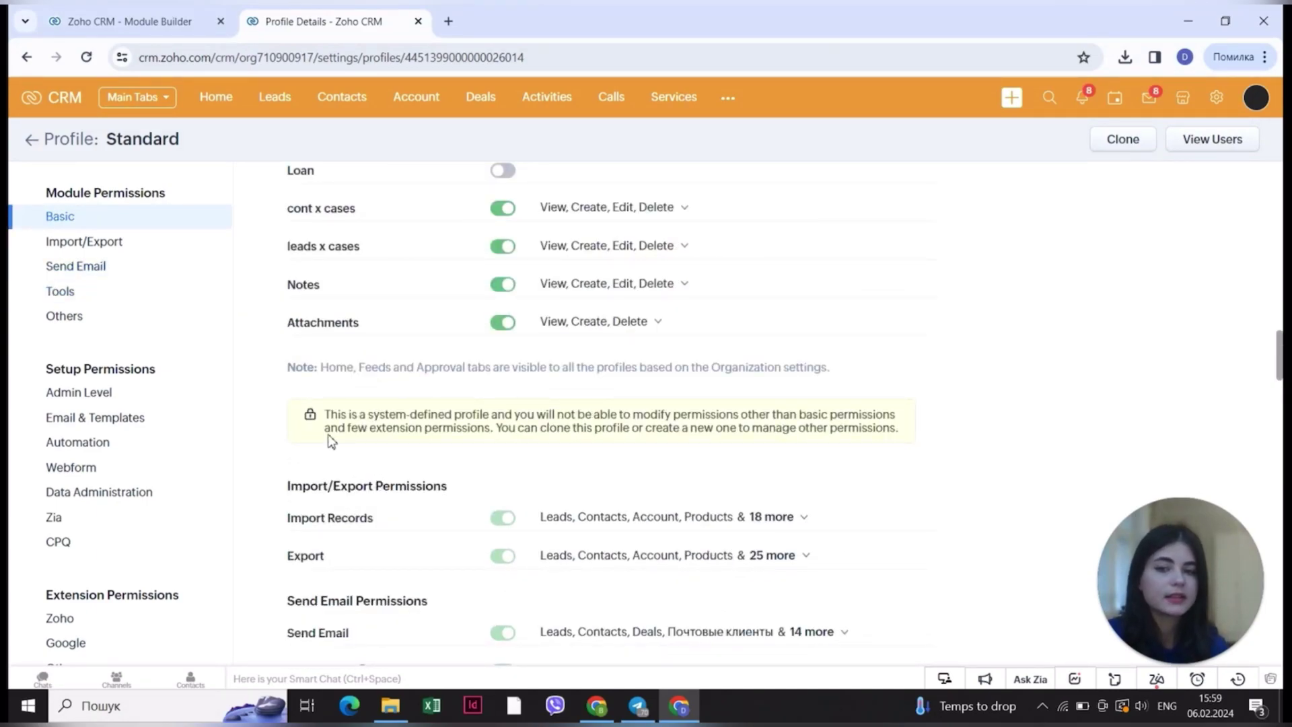
pyautogui.moveTo(325, 416); pyautogui.dragTo(563, 420)
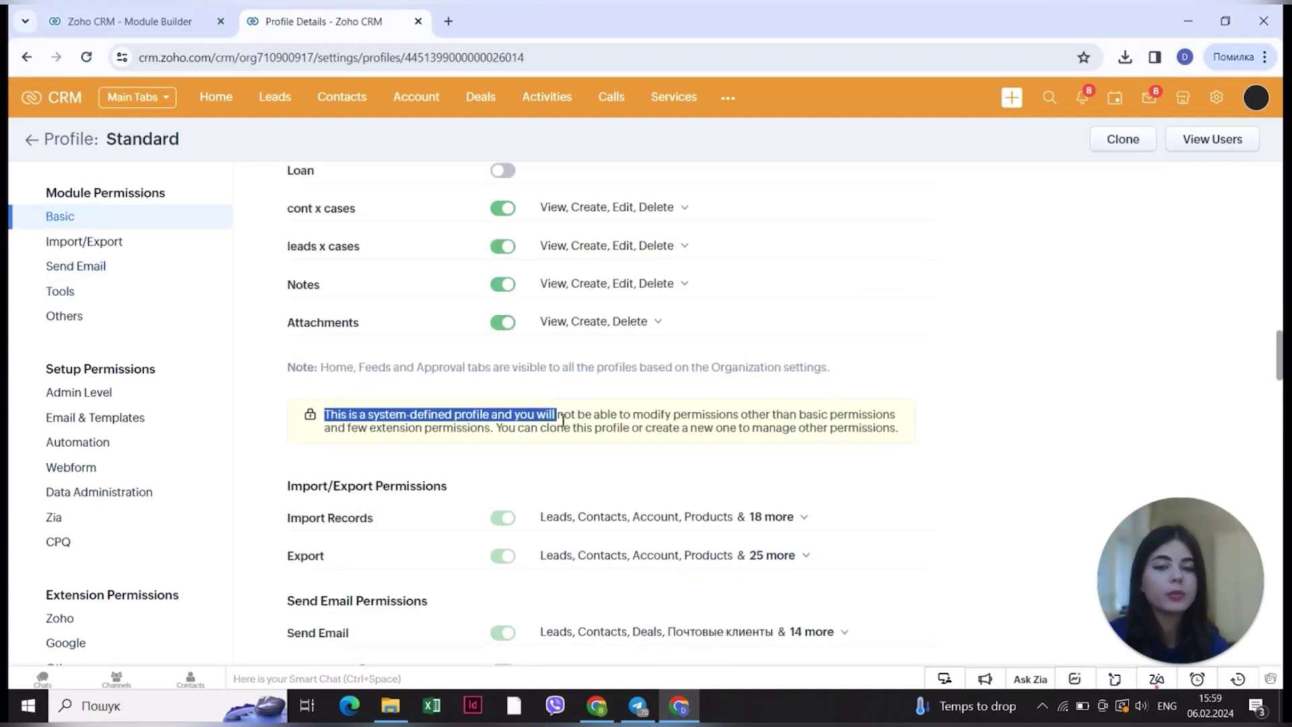
pyautogui.scroll(-1, 562, 421)
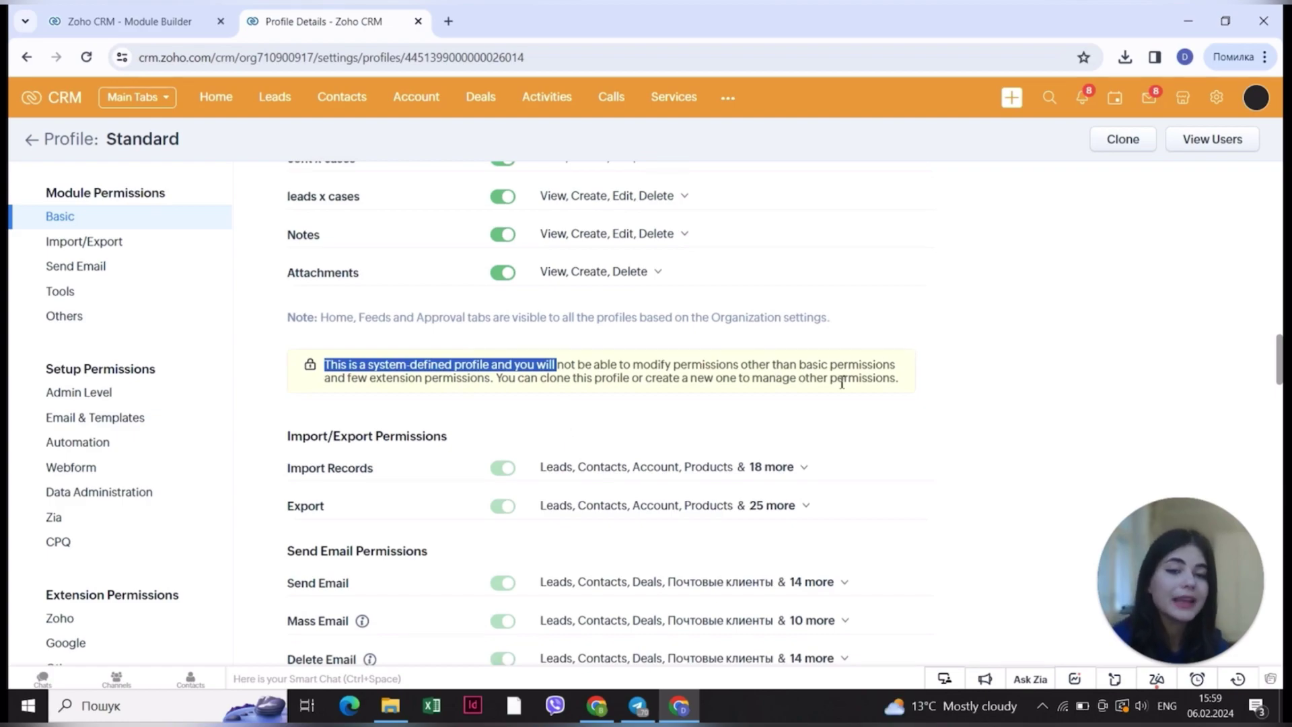
pyautogui.scroll(-3, 623, 424)
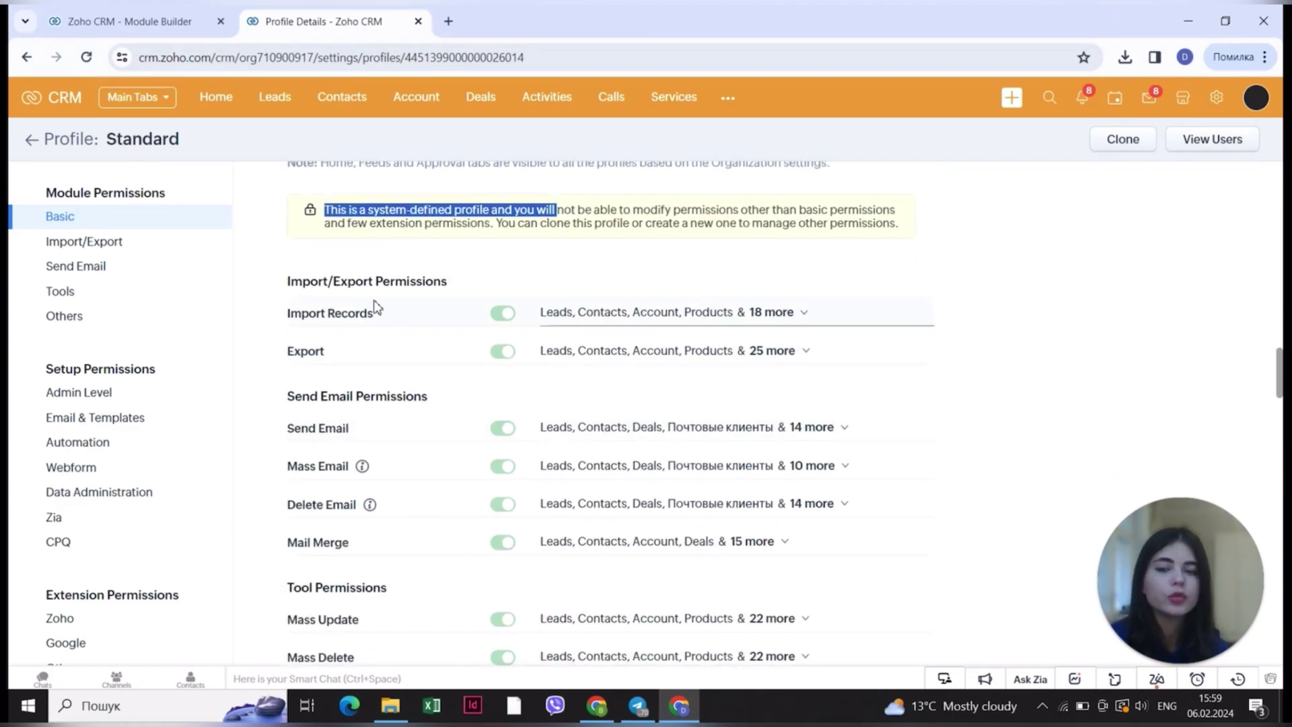
pyautogui.scroll(-2, 482, 447)
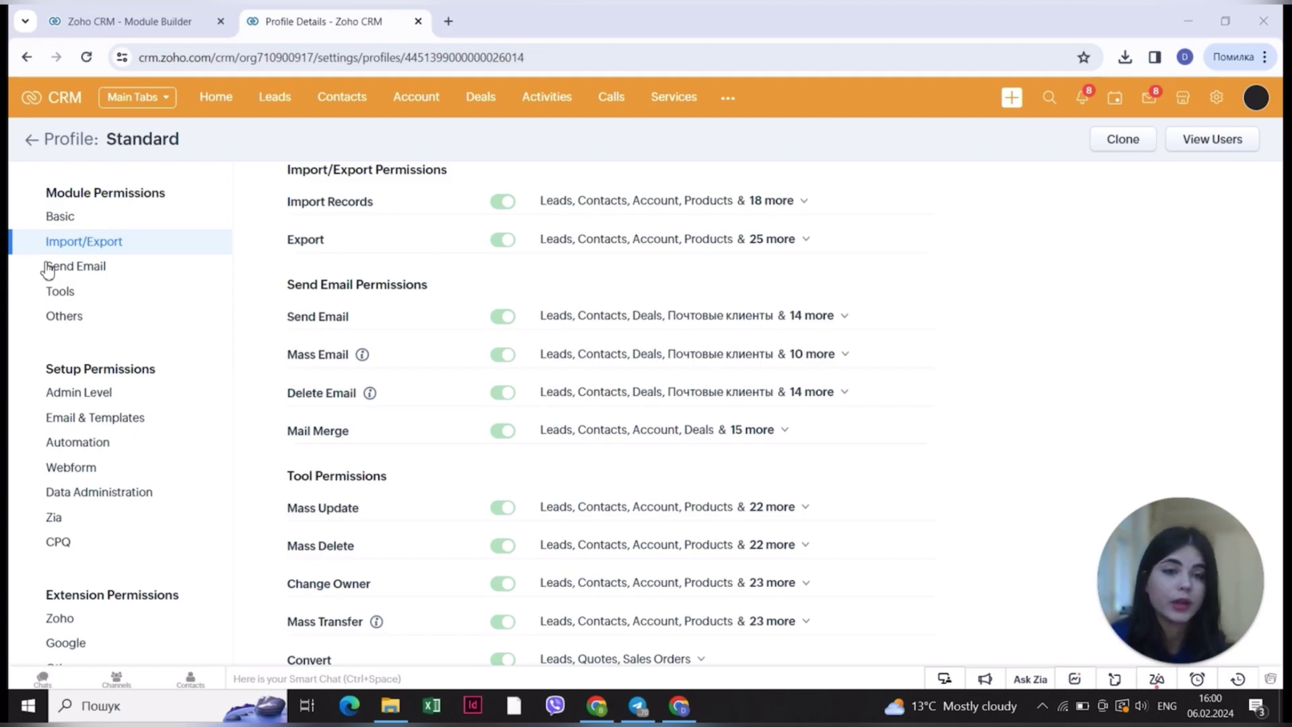
pyautogui.scroll(7, 688, 337)
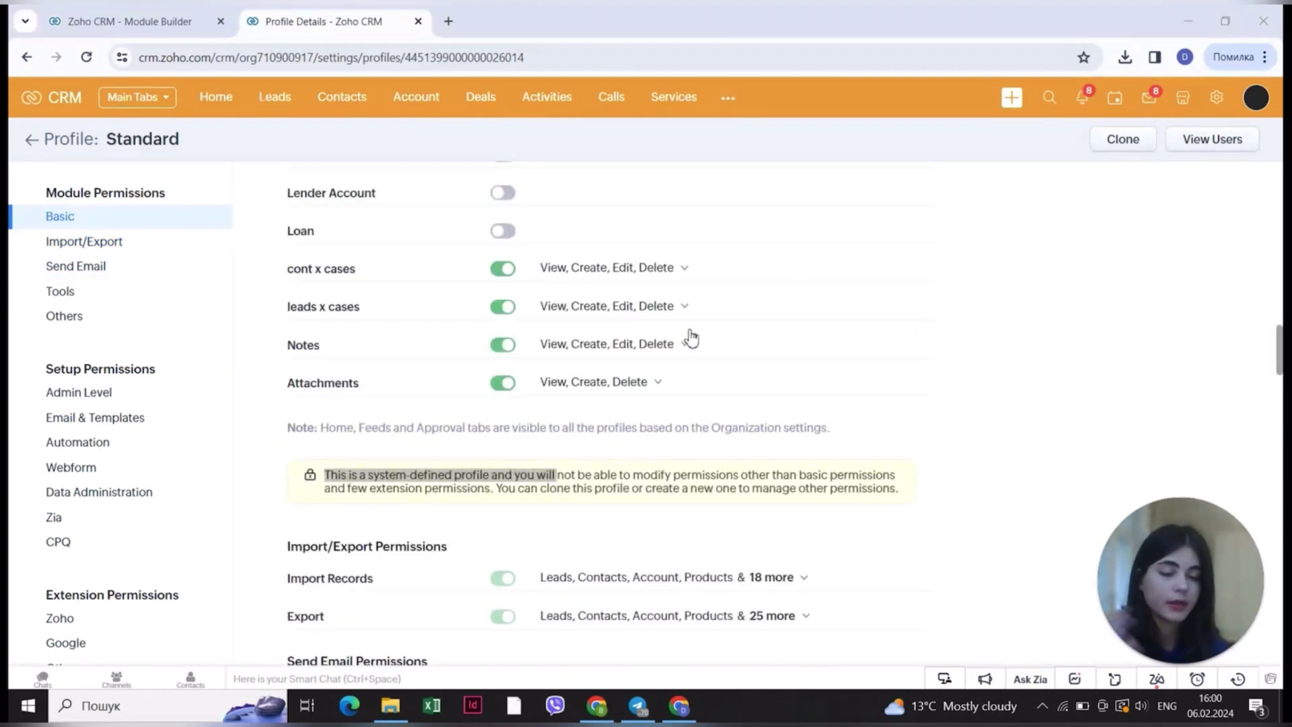
pyautogui.click(1023, 332)
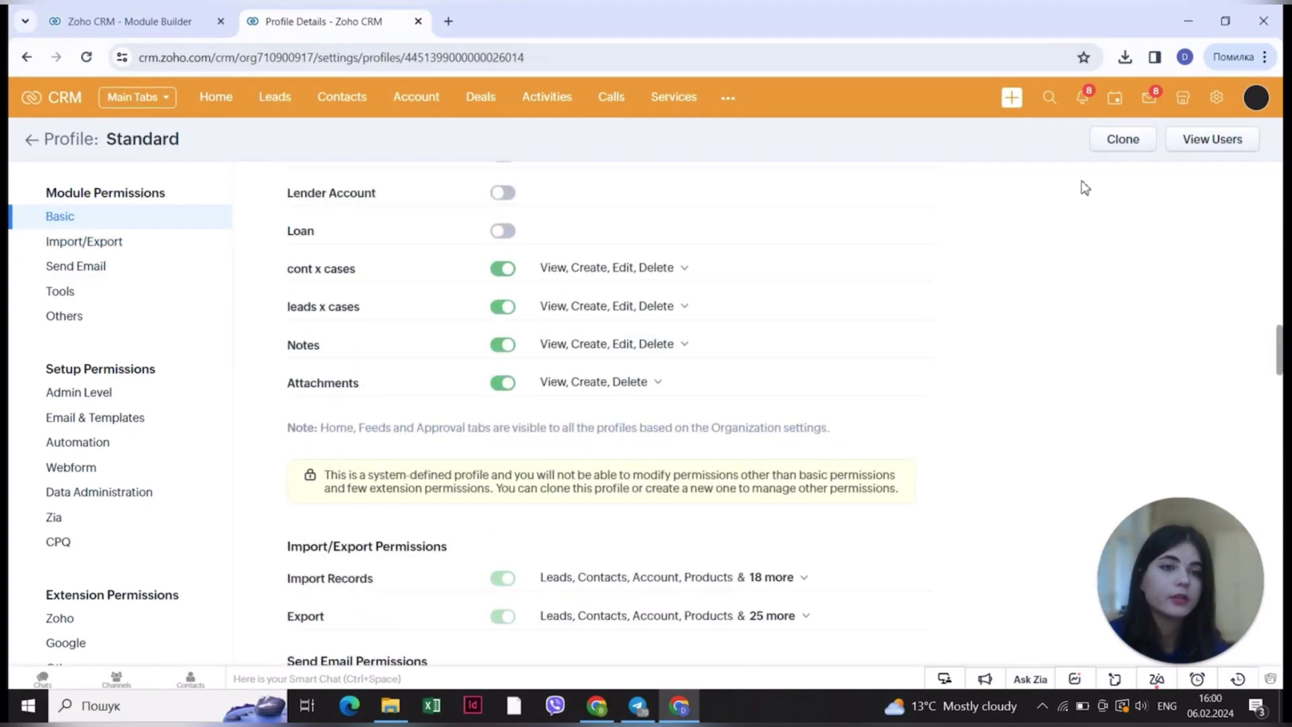
# Clone the Standard profile under the profile name 'Basic'
pyautogui.click(1122, 141)
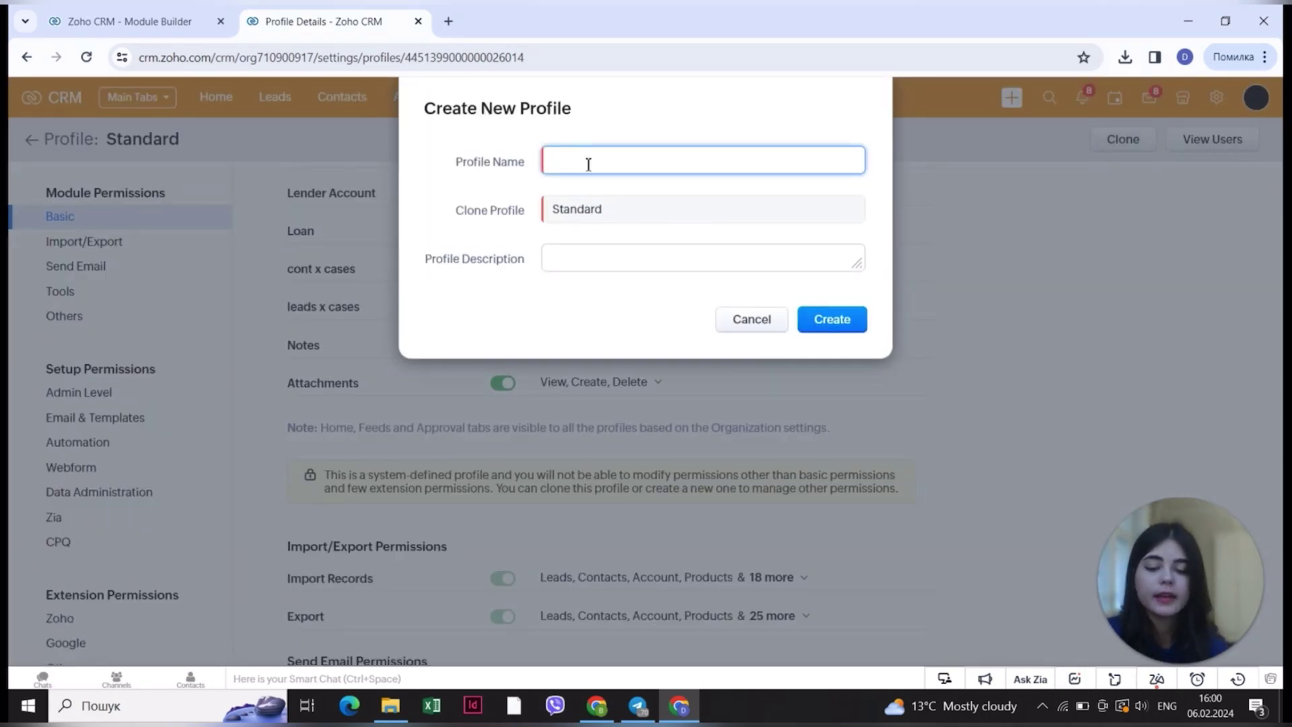
pyautogui.write('Basic')
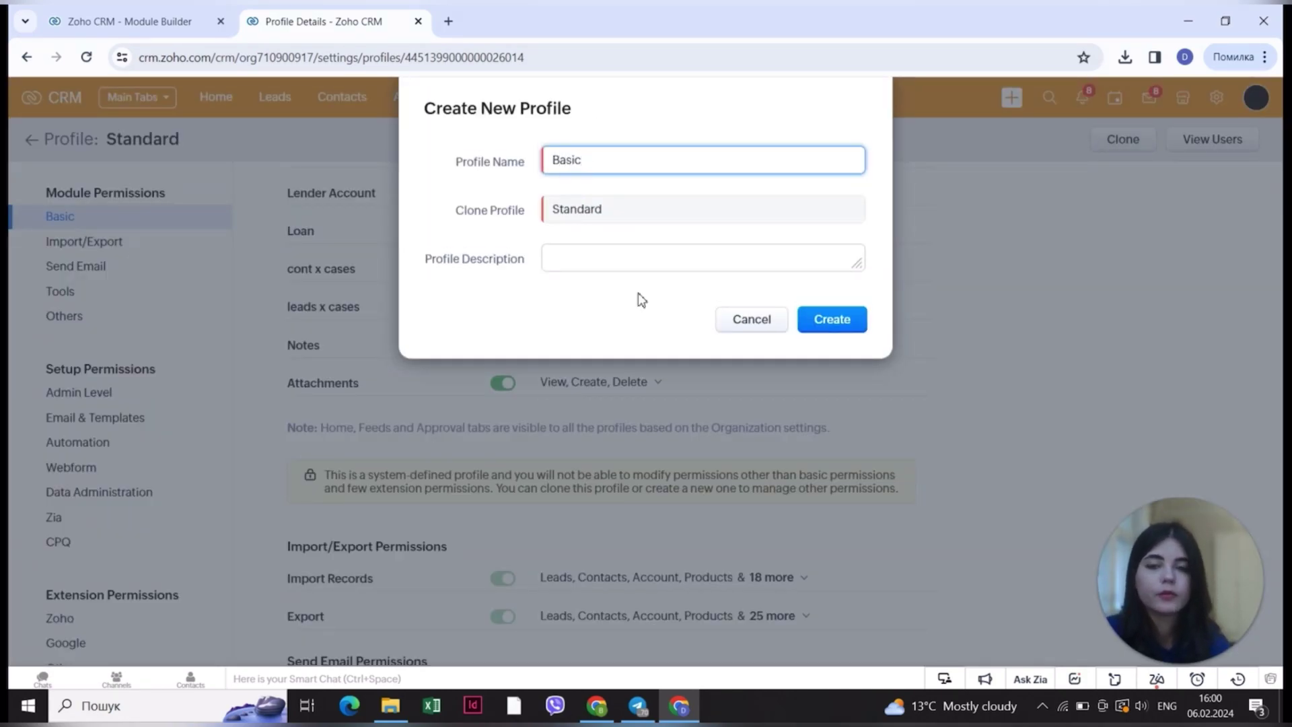
pyautogui.click(842, 325)
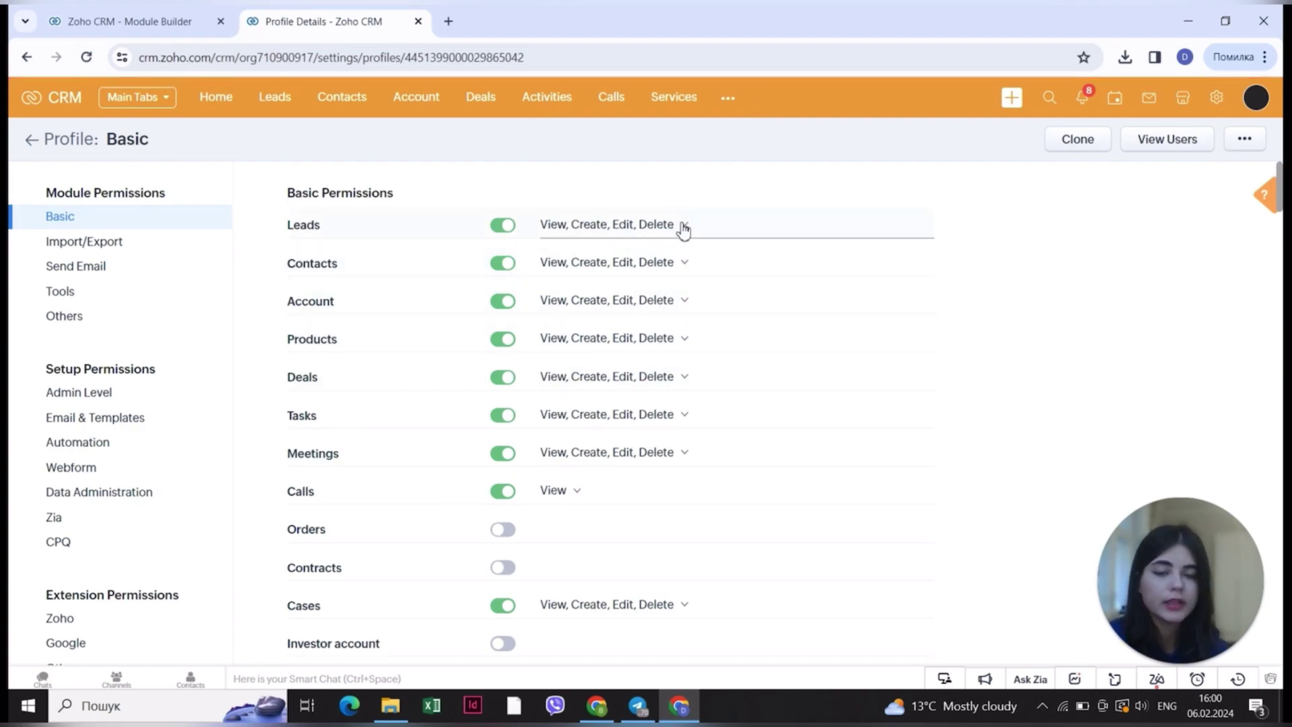
# Uncheck Delete for Leads and Contacts, keeping View, Create and Edit
pyautogui.click(684, 227)
pyautogui.click(564, 333)
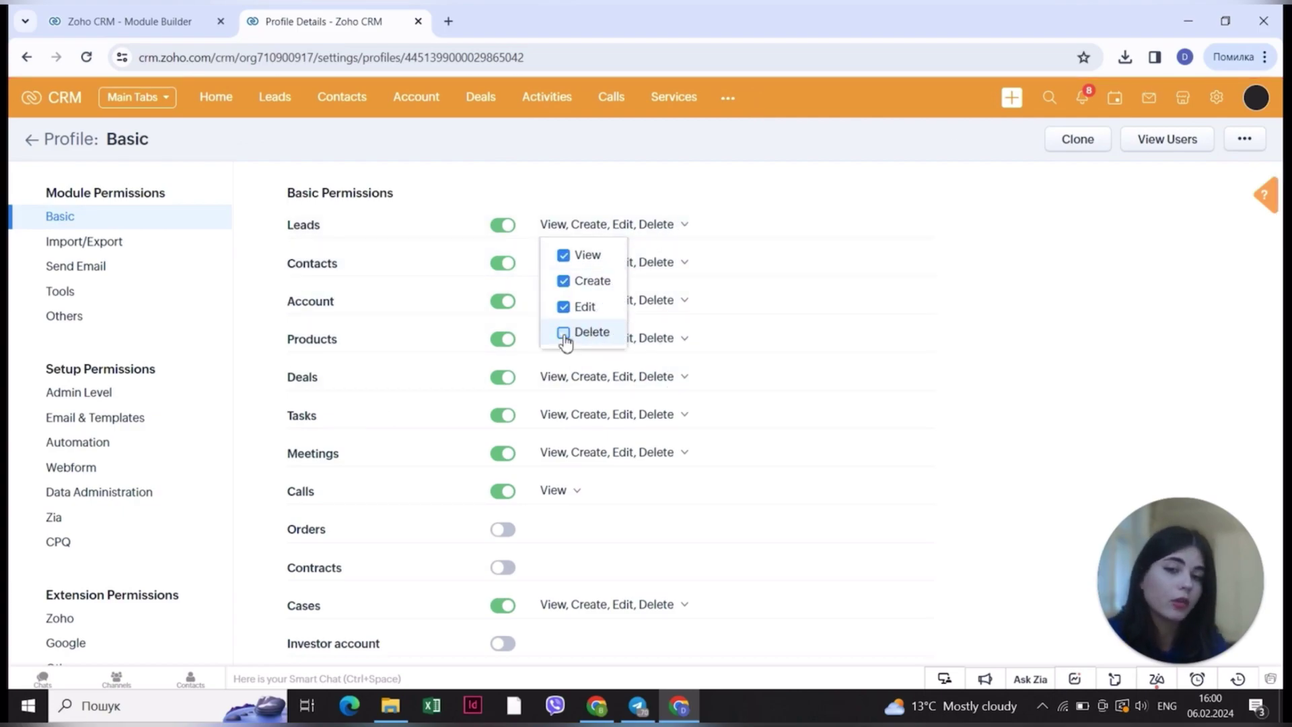
pyautogui.click(1003, 264)
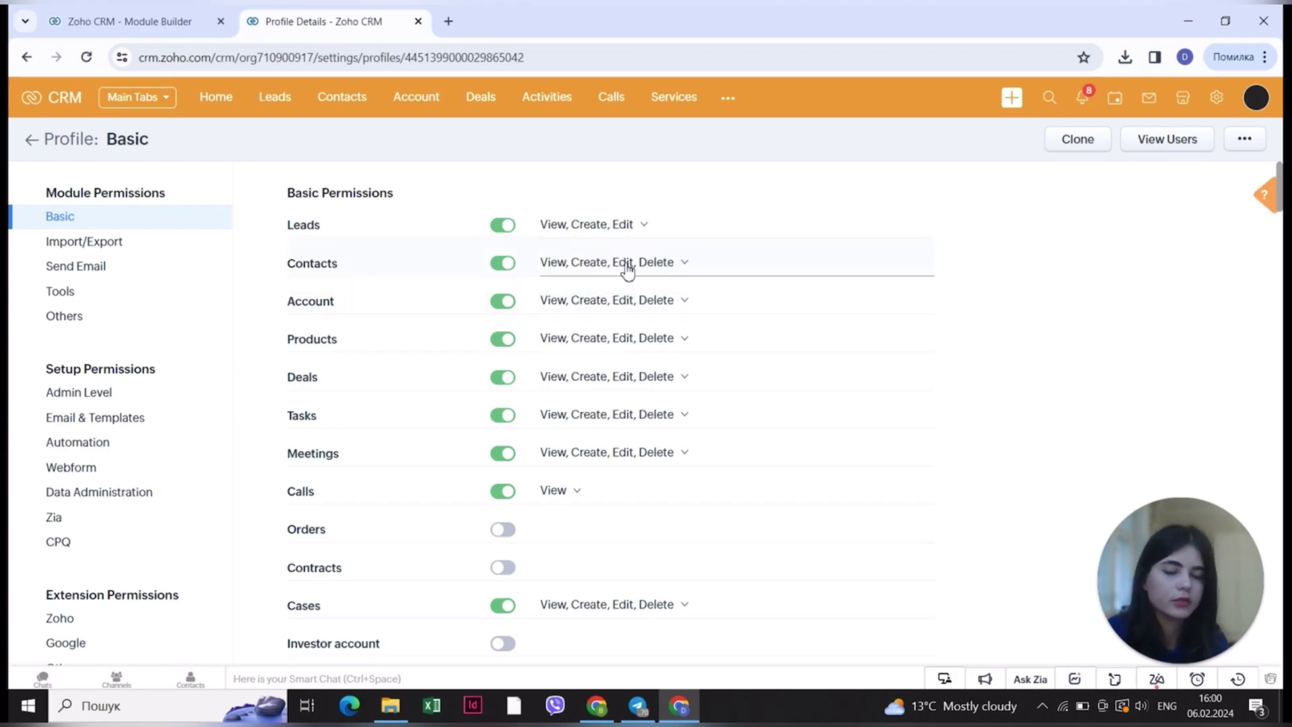
pyautogui.click(657, 266)
pyautogui.click(564, 371)
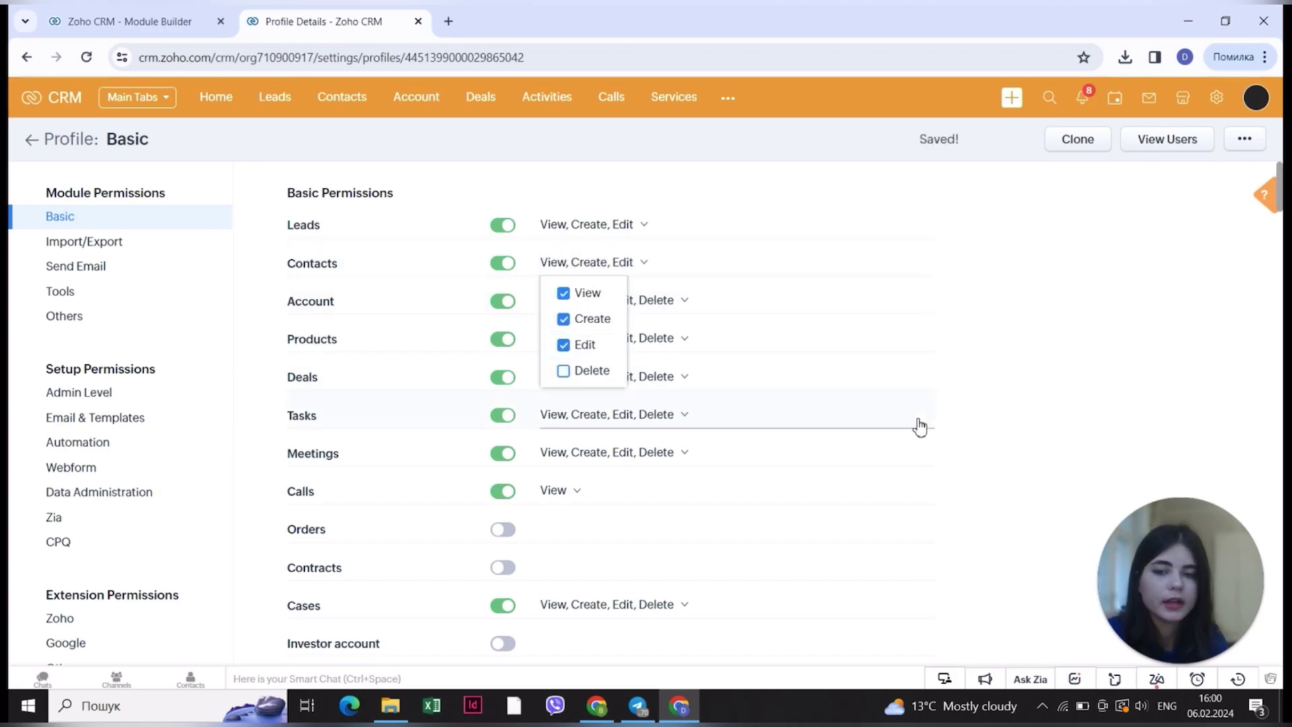
pyautogui.click(917, 424)
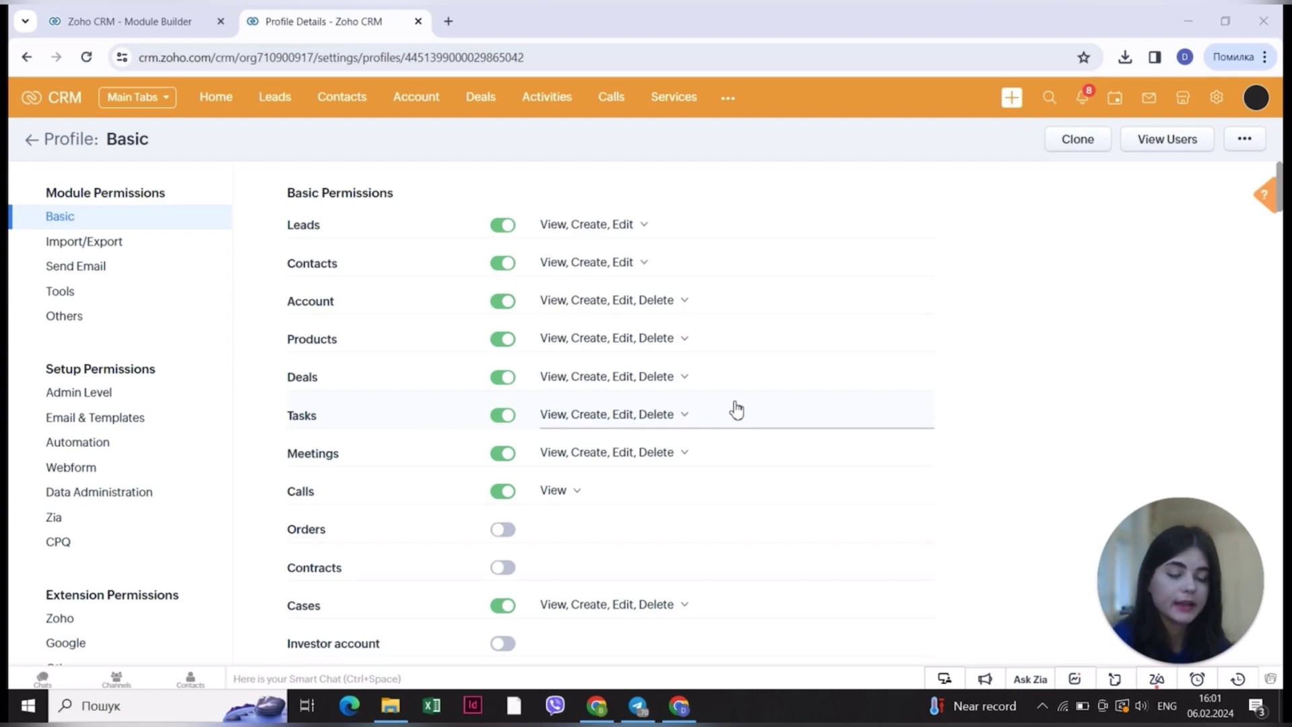
pyautogui.scroll(-5, 736, 409)
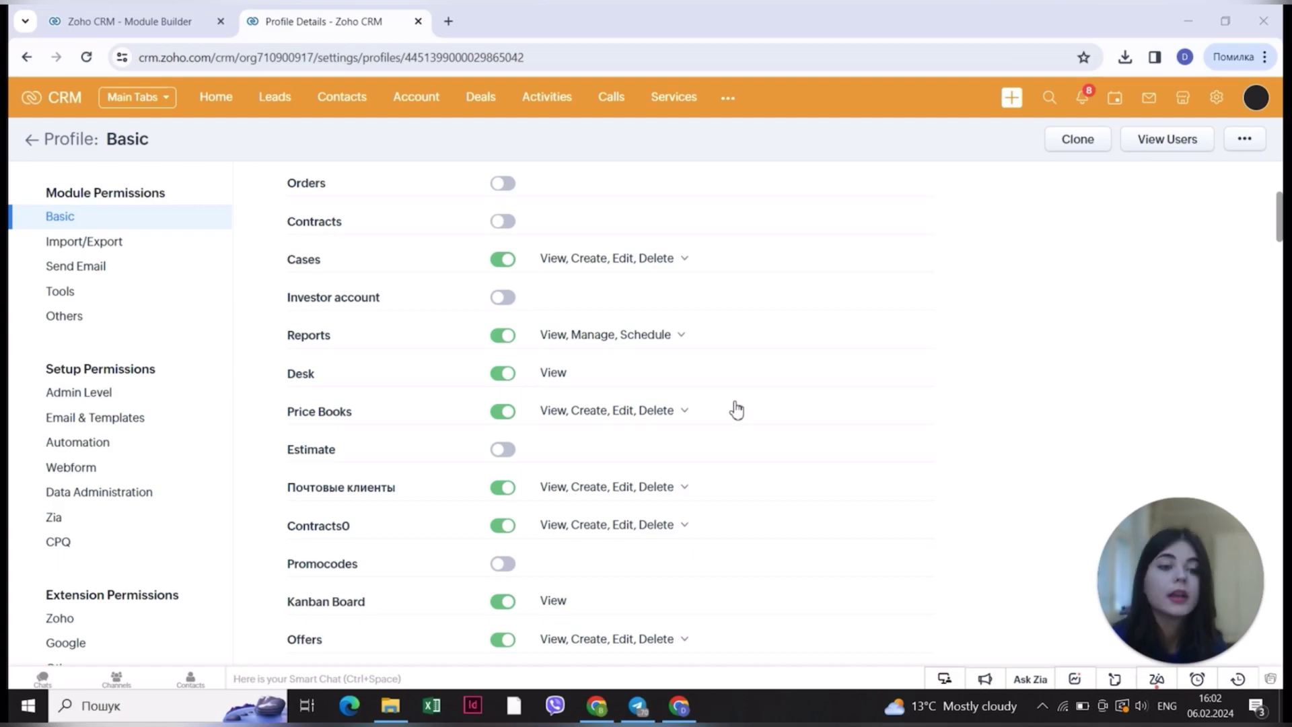
# Switch off the Export toggle under Import/Export Permissions
pyautogui.scroll(-4, 579, 277)
pyautogui.scroll(9, 579, 276)
pyautogui.scroll(-5, 580, 276)
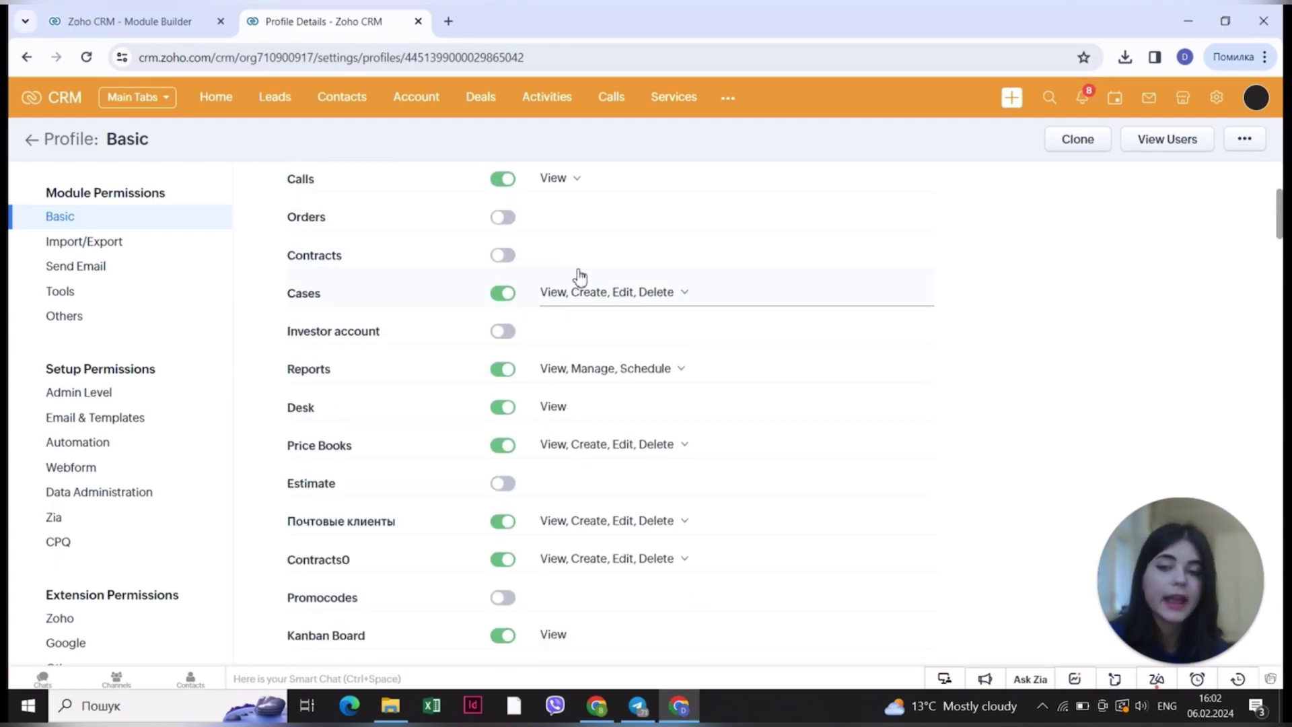
pyautogui.scroll(-20, 579, 276)
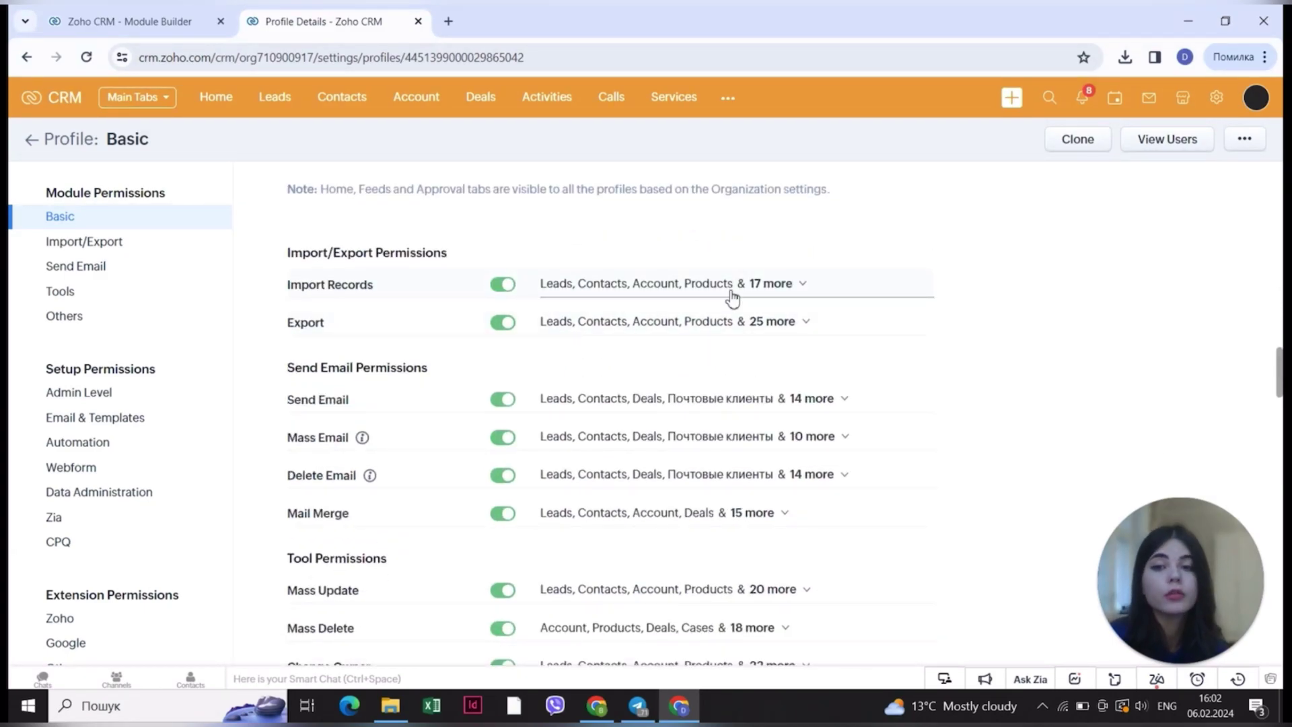
pyautogui.click(511, 325)
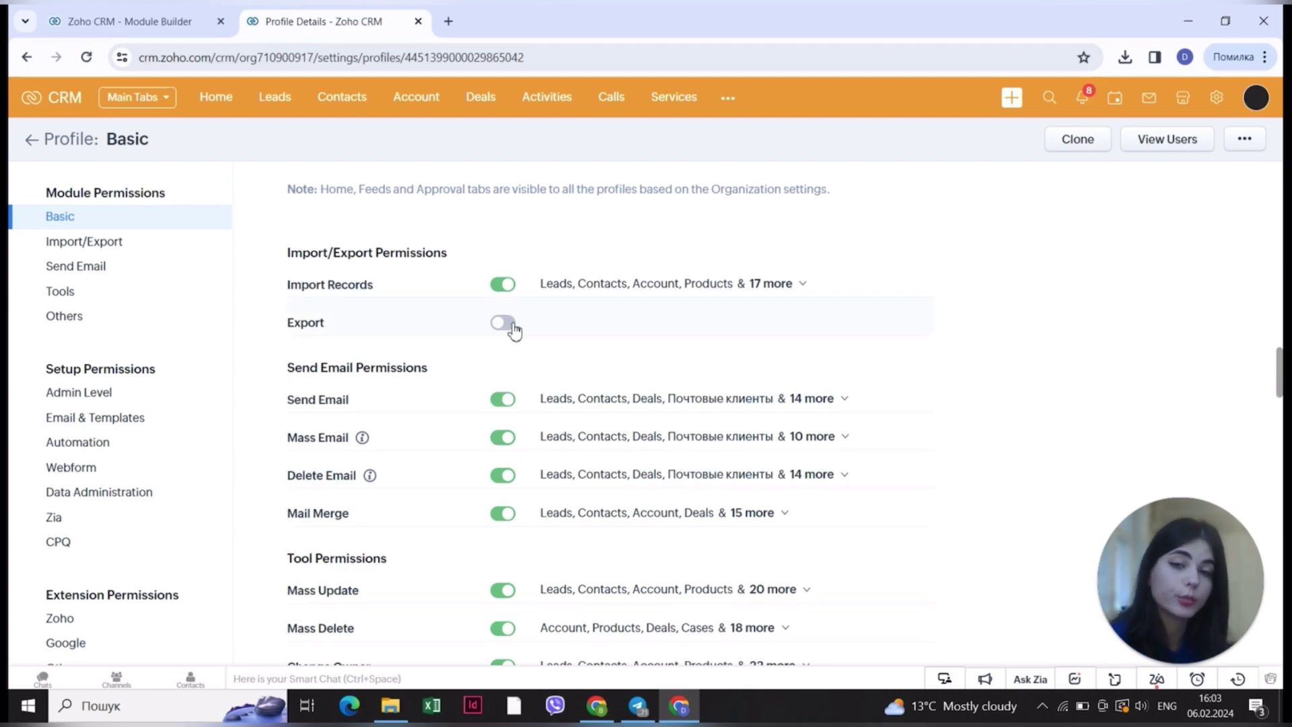